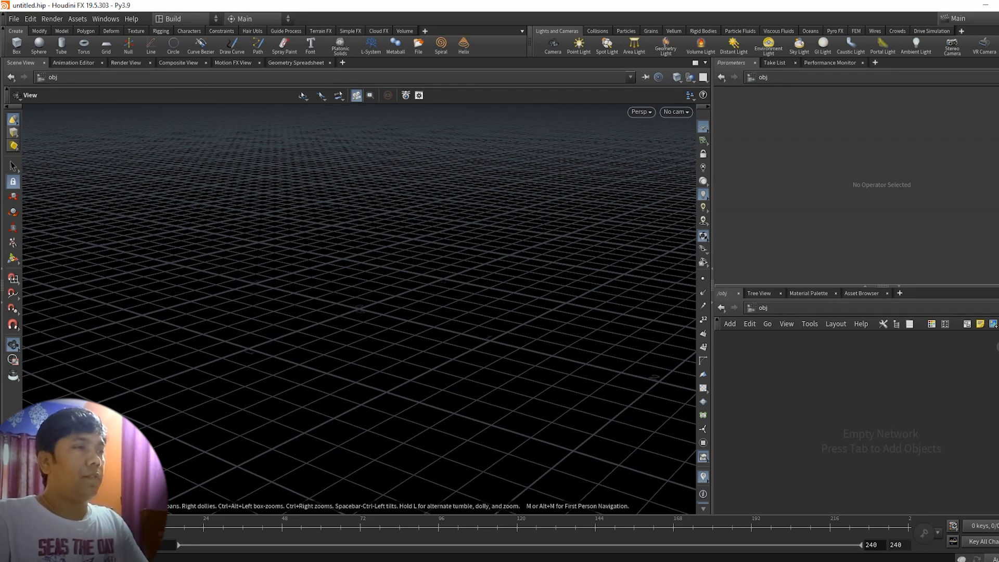
- Launch Maya 2023, dismiss the skull download's file list in the browser, and start a new scene
key(super)
text(may)
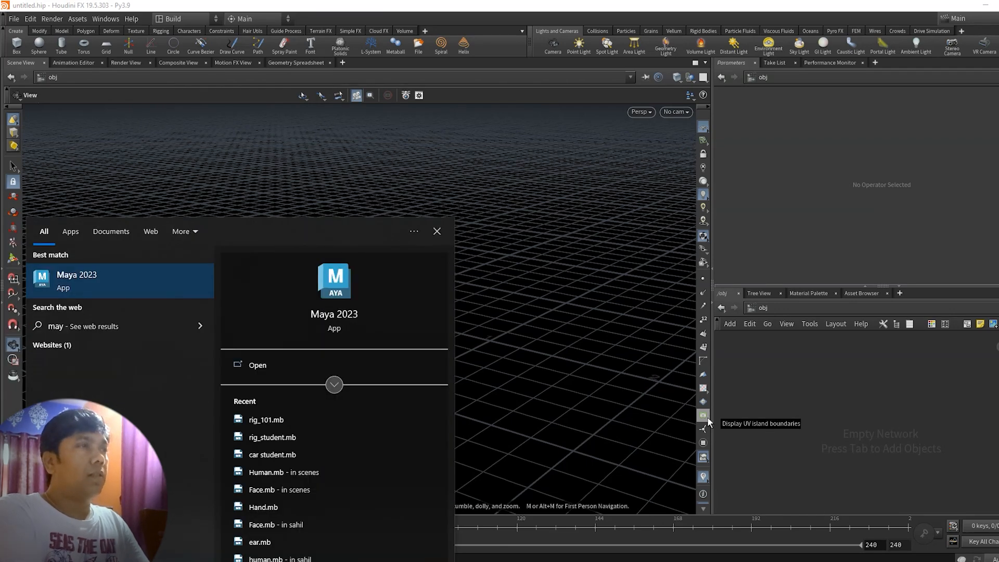
text(a)
key(Return)
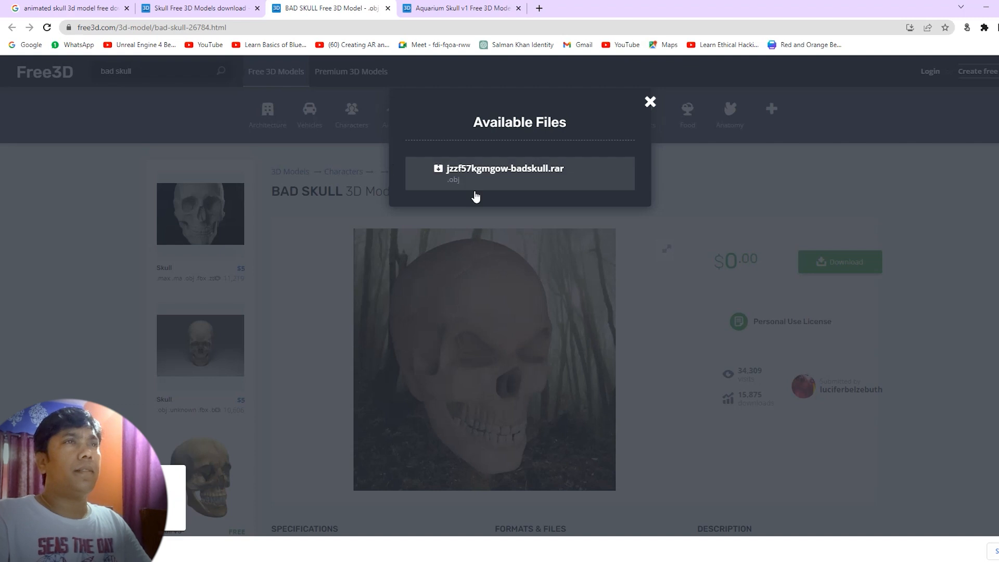
click(649, 102)
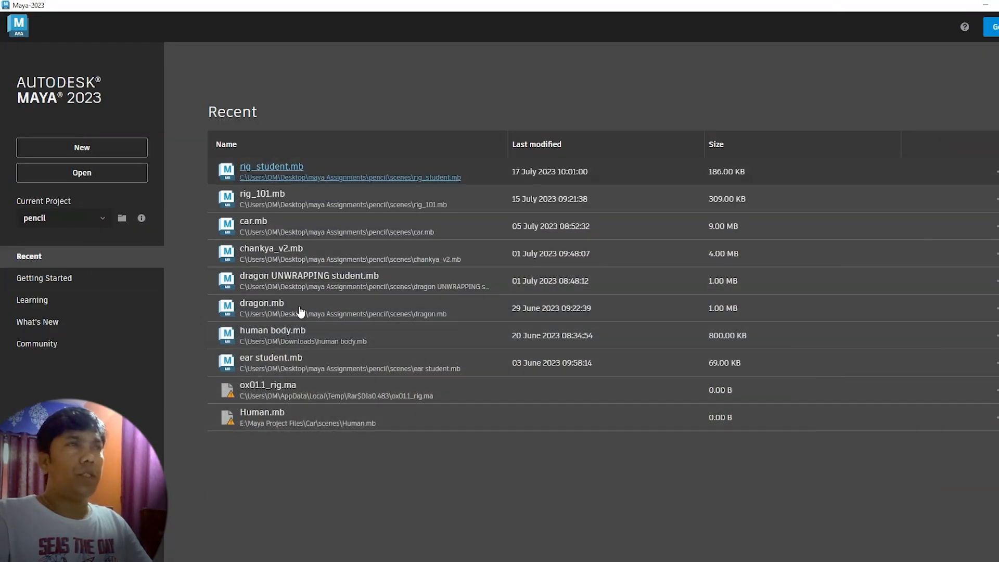
click(83, 148)
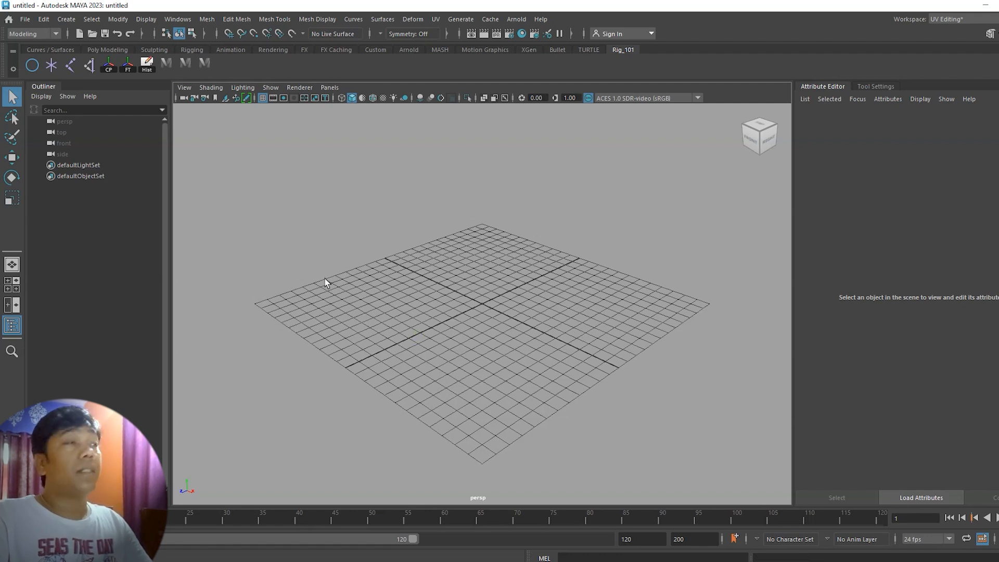
- Import bad skull.obj from the fbx folder on the Desktop into the scene
click(23, 19)
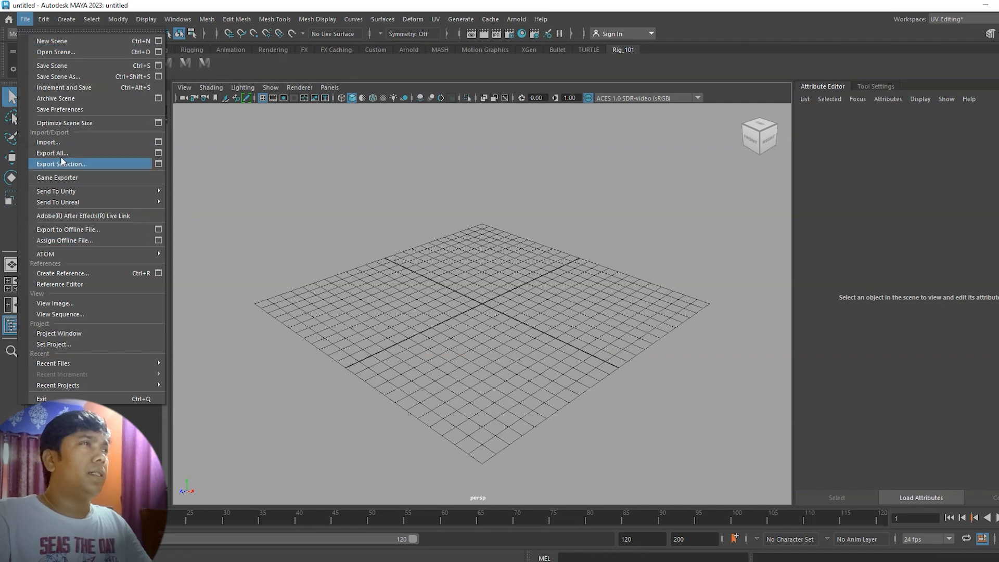
click(52, 142)
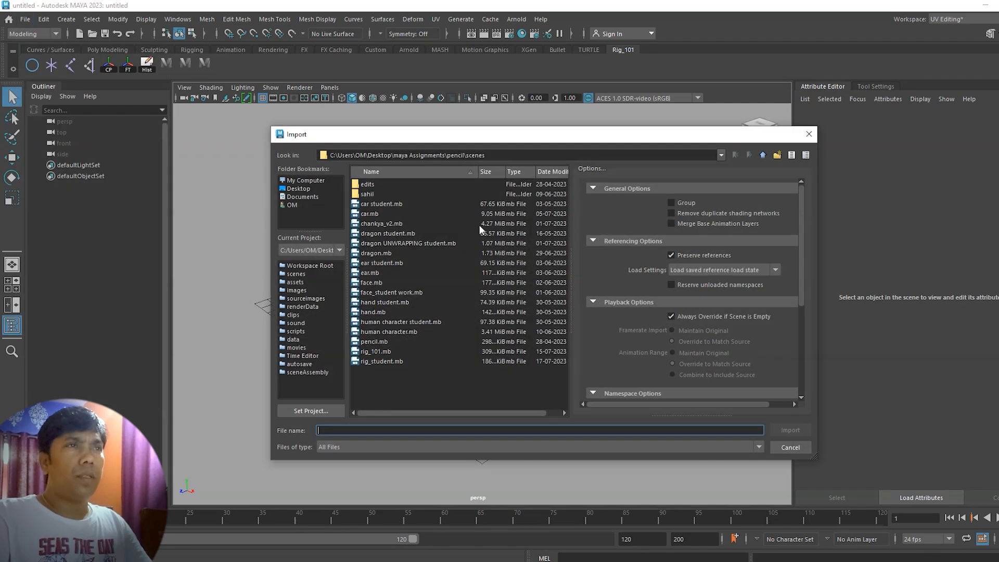
click(298, 188)
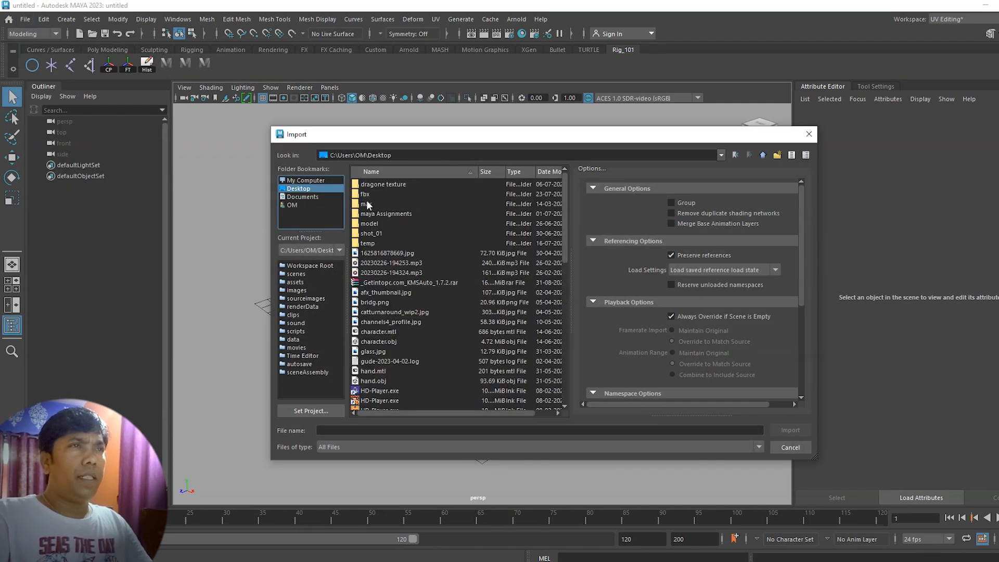
double_click(365, 195)
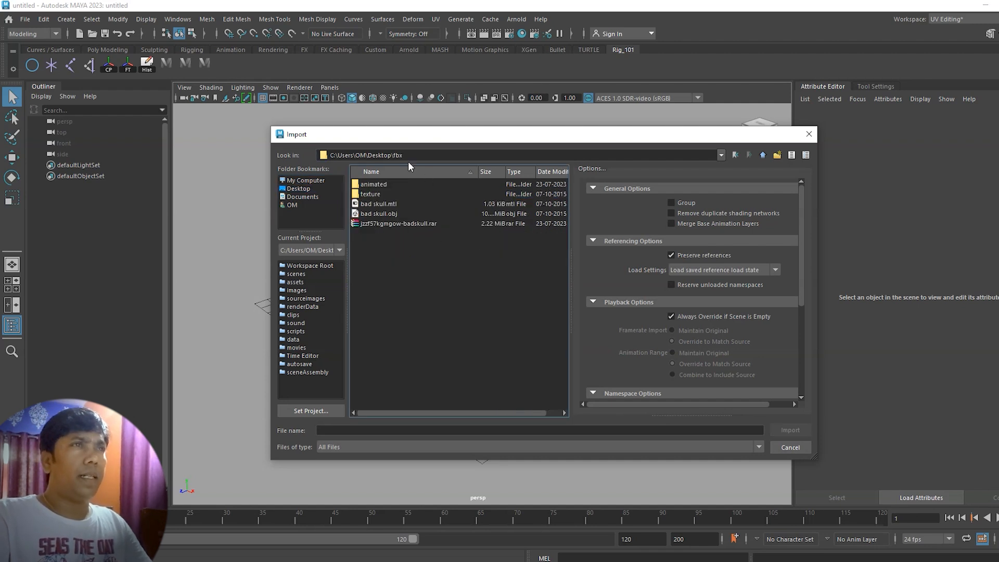
drag(447, 134, 382, 133)
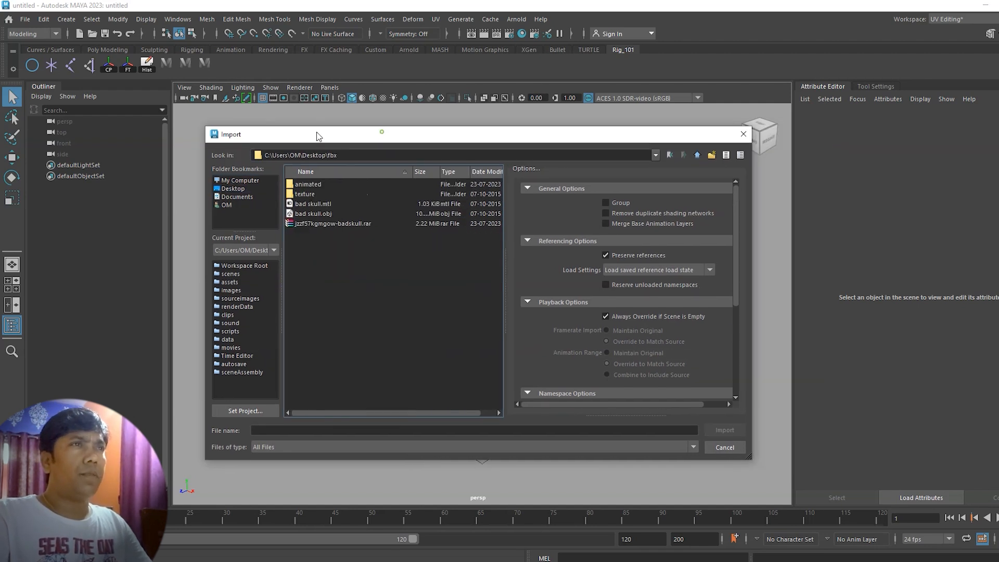
click(320, 213)
click(723, 430)
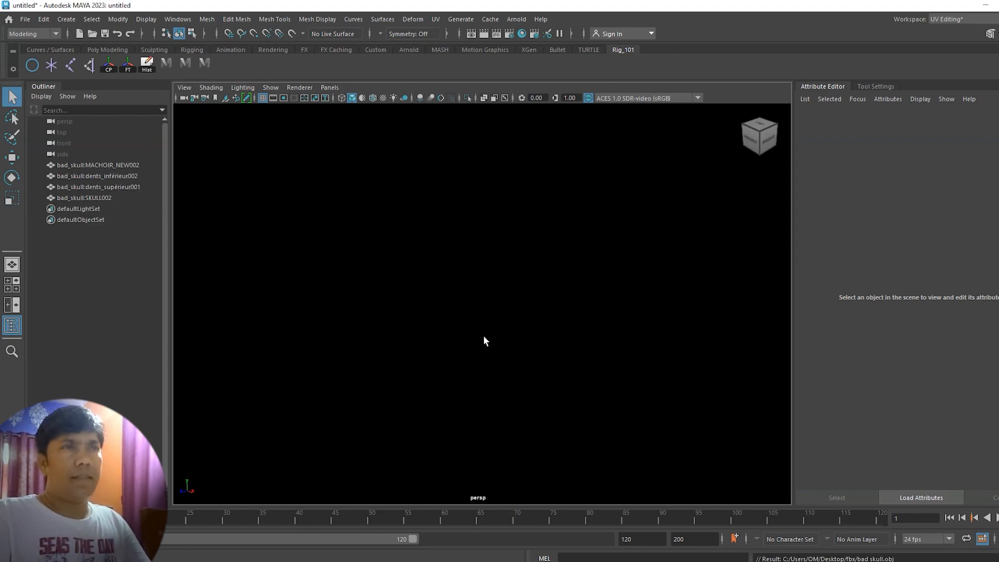
- Examine the imported skull model from the front and side and try the timeline playback
scroll(485, 342, down, 10)
alt+drag(489, 349, 666, 336)
alt+middle_drag(502, 319, 454, 368)
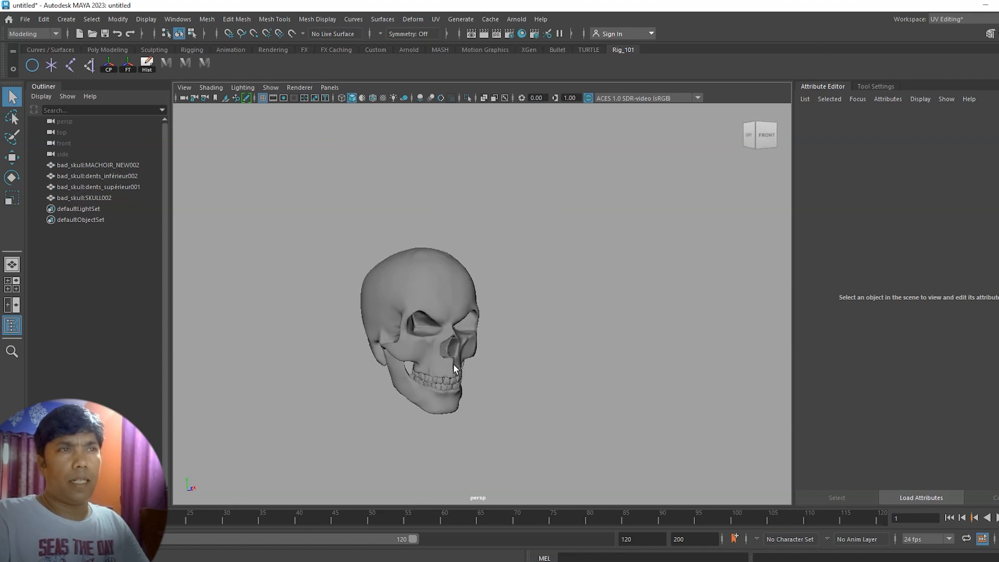
alt+drag(416, 425, 510, 438)
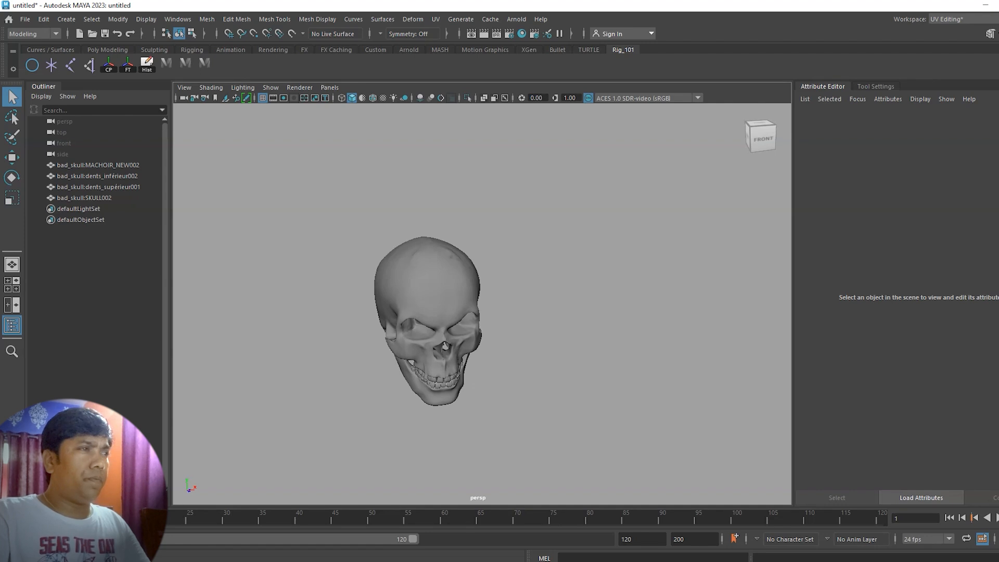
key(alt+v)
key(alt+v)
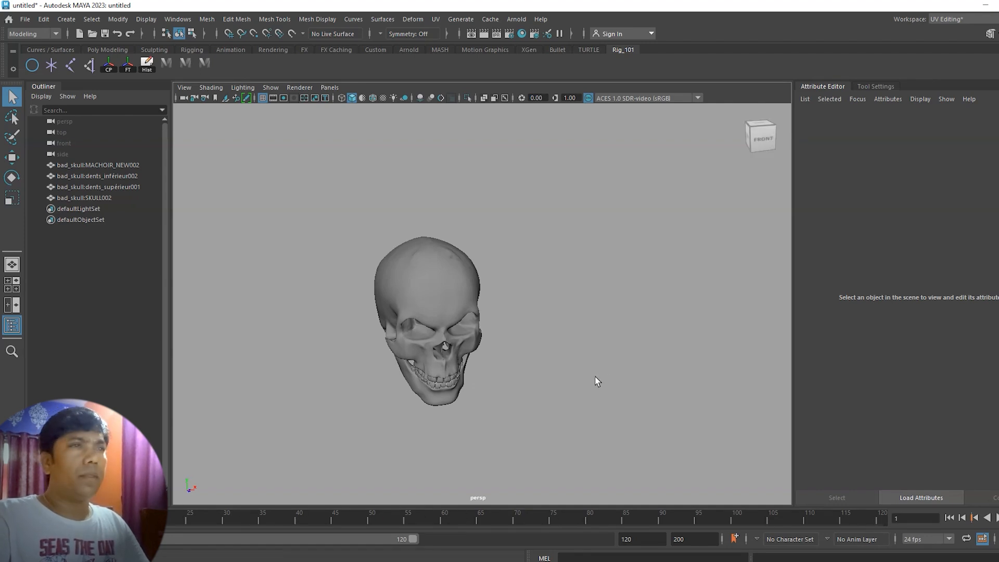
alt+drag(482, 385, 370, 420)
alt+middle_drag(476, 398, 503, 330)
scroll(471, 350, up, 5)
alt+drag(557, 366, 552, 359)
alt+drag(608, 416, 518, 450)
- Parent the lower teeth to the lower jaw mesh, bad_skull:MACHOIR_NEW002, and select the jaw
click(446, 431)
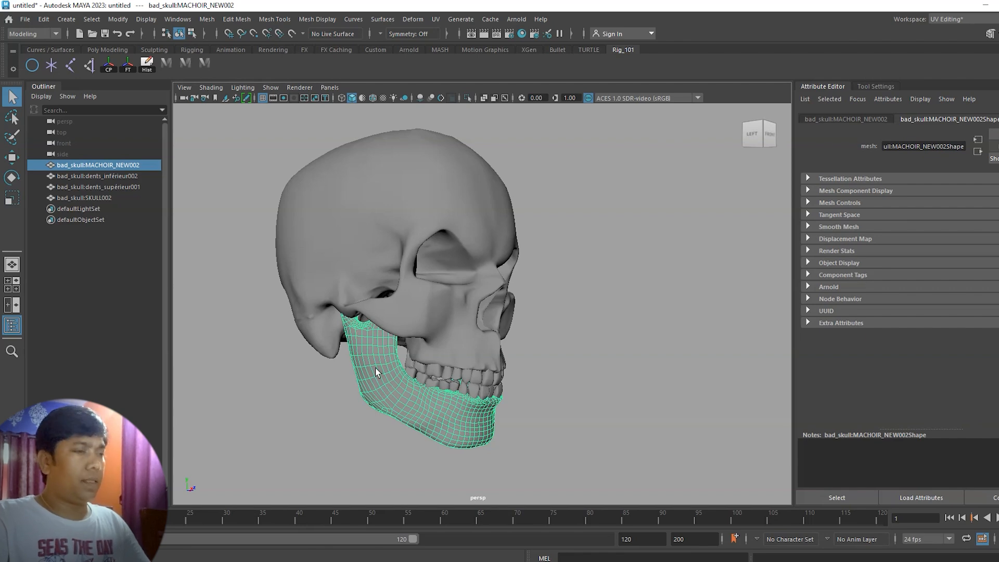
key(w)
alt+drag(715, 402, 588, 436)
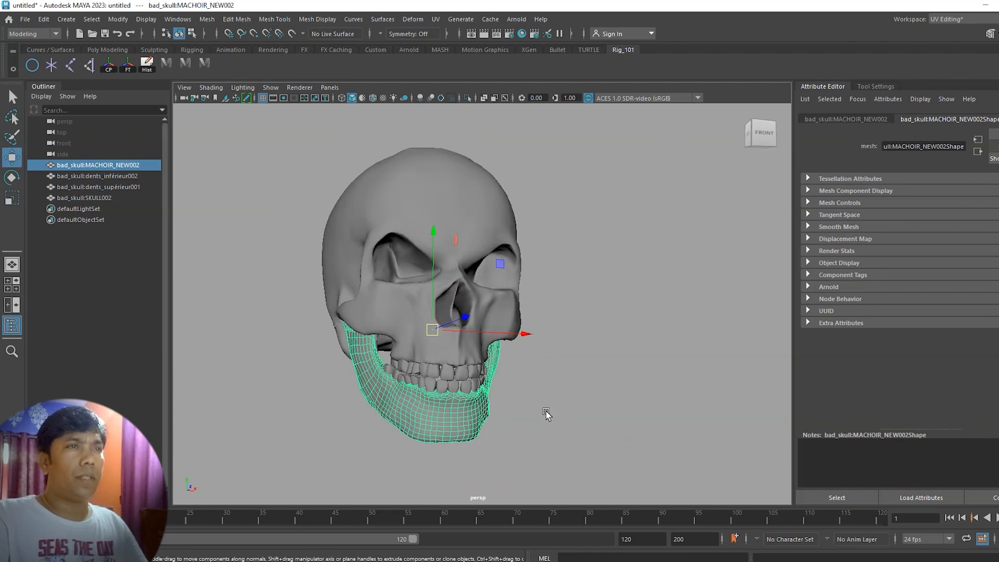
click(467, 387)
alt+drag(664, 409, 729, 442)
shift+click(484, 430)
key(p)
key(Up)
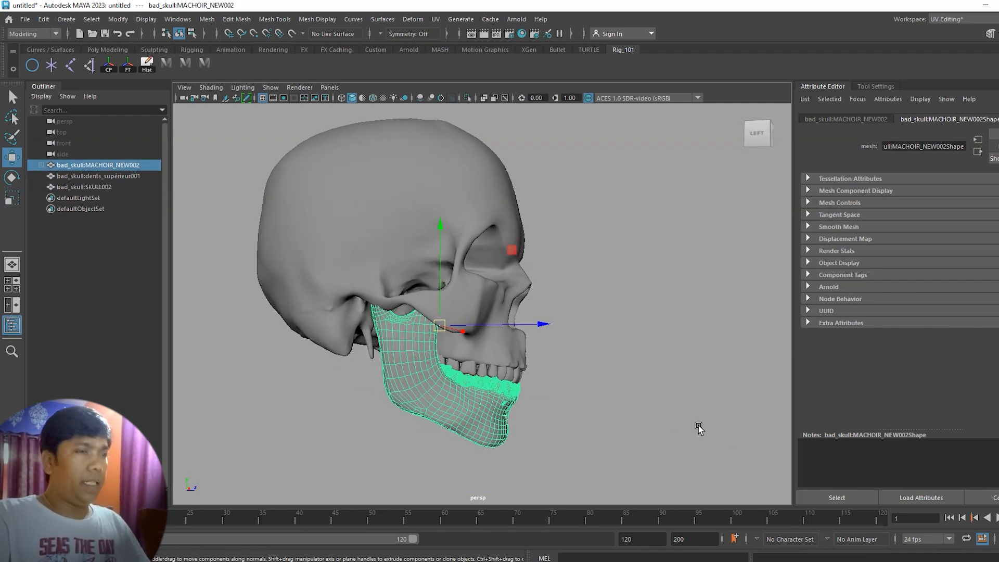
- Move the lower jaw's pivot back and slightly up toward the jaw joint
key(d)
drag(539, 323, 504, 324)
drag(407, 228, 408, 214)
key(d)
- Keyframe the lower jaw rotated wide open at frame 120 and return the timeline to frame 1
alt+drag(596, 373, 501, 400)
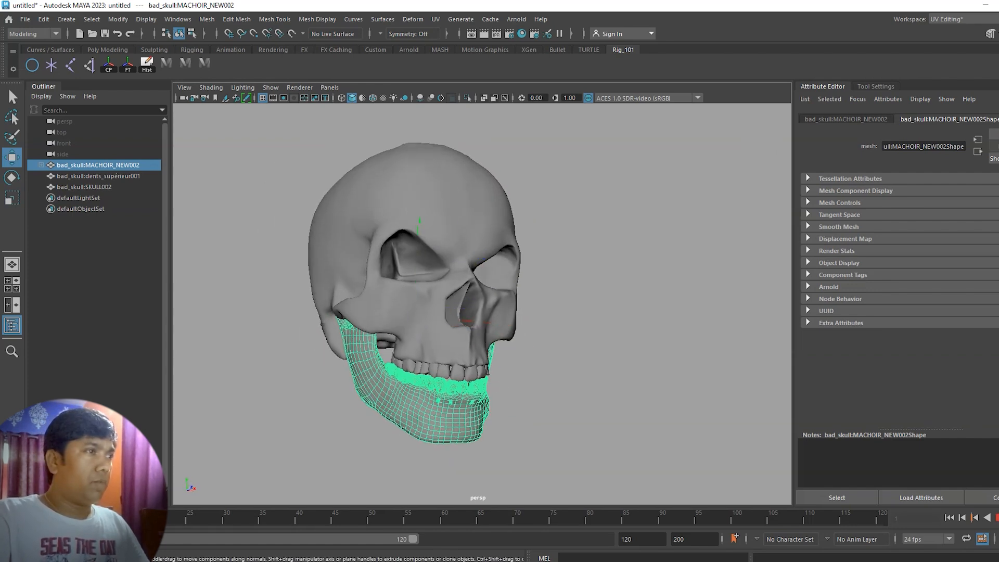
key(alt+v)
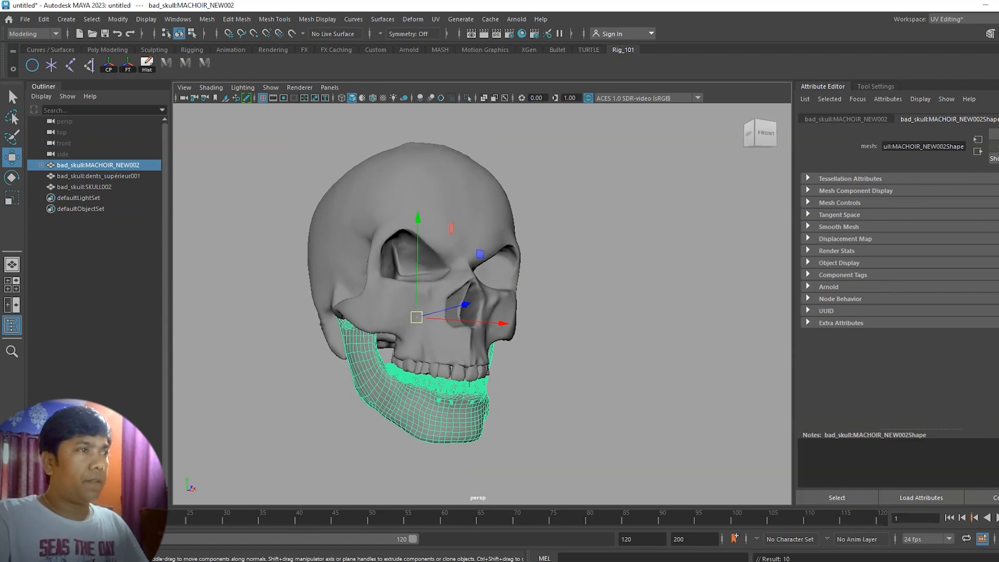
key(alt+v)
alt+drag(419, 442, 462, 452)
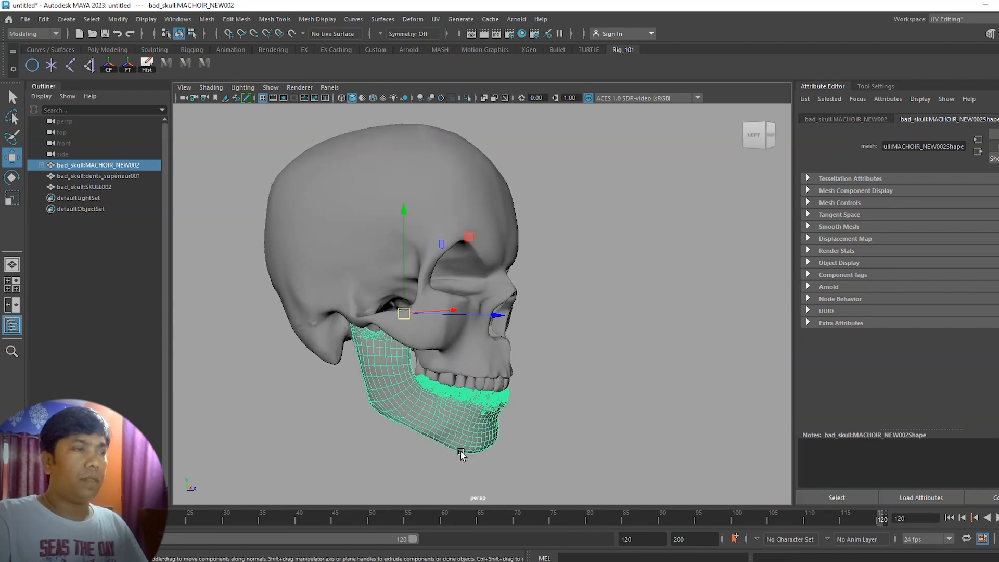
key(e)
alt+drag(517, 425, 512, 420)
drag(483, 299, 556, 418)
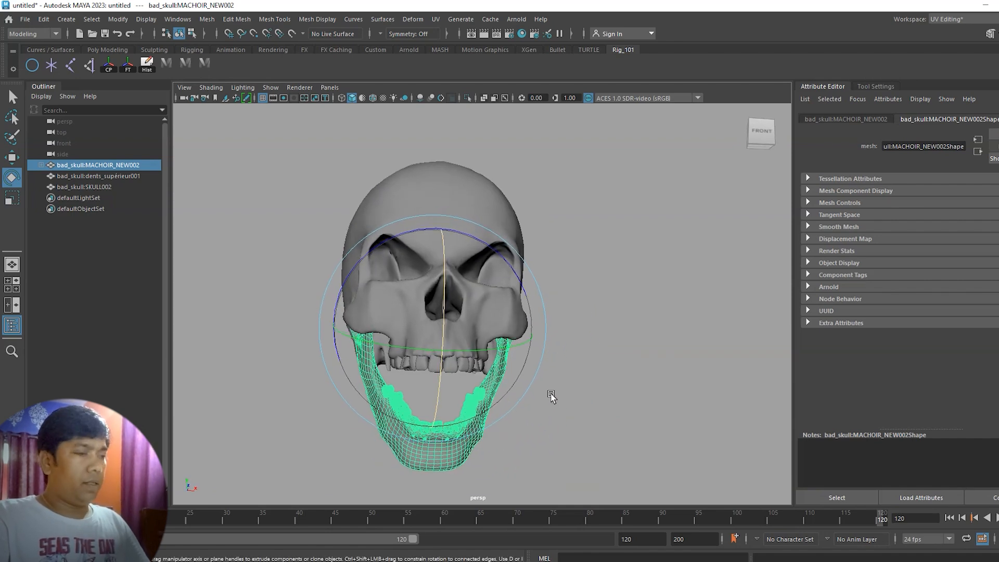
drag(881, 517, 212, 518)
key(Escape)
- Parent the upper teeth to the skull mesh, bad_skull:SKULL002
alt+drag(598, 379, 640, 388)
key(w)
alt+right_drag(575, 357, 640, 408)
alt+drag(640, 408, 652, 409)
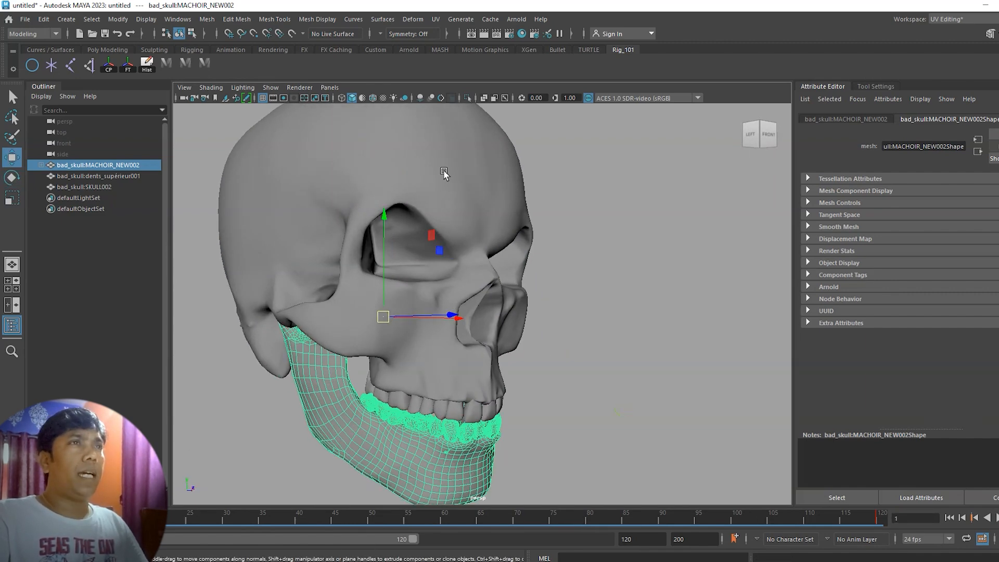
click(447, 154)
alt+drag(591, 325, 489, 343)
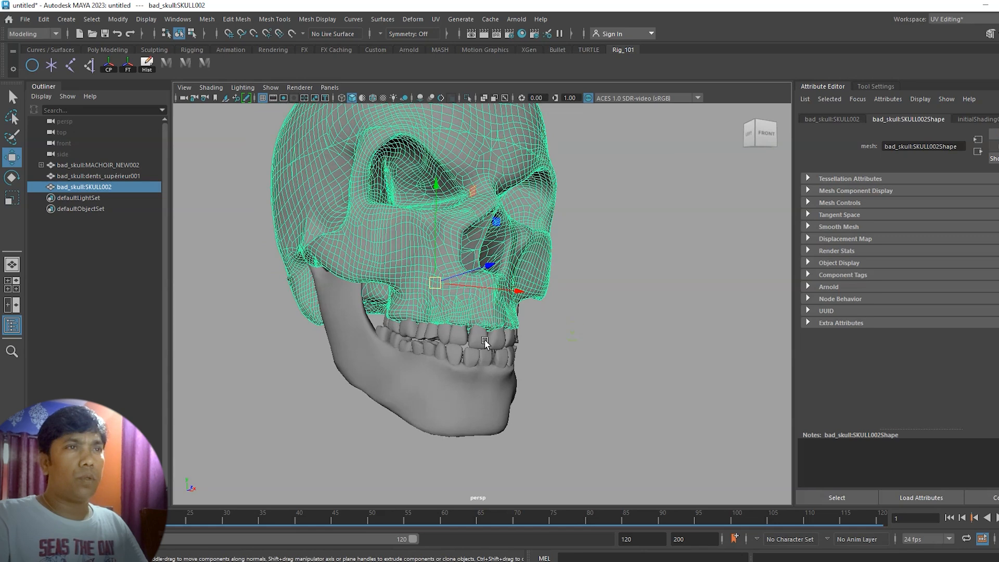
click(487, 341)
mouse_move(625, 359)
alt+mouse_down()
mouse_move(649, 373)
mouse_move(631, 373)
alt+mouse_up()
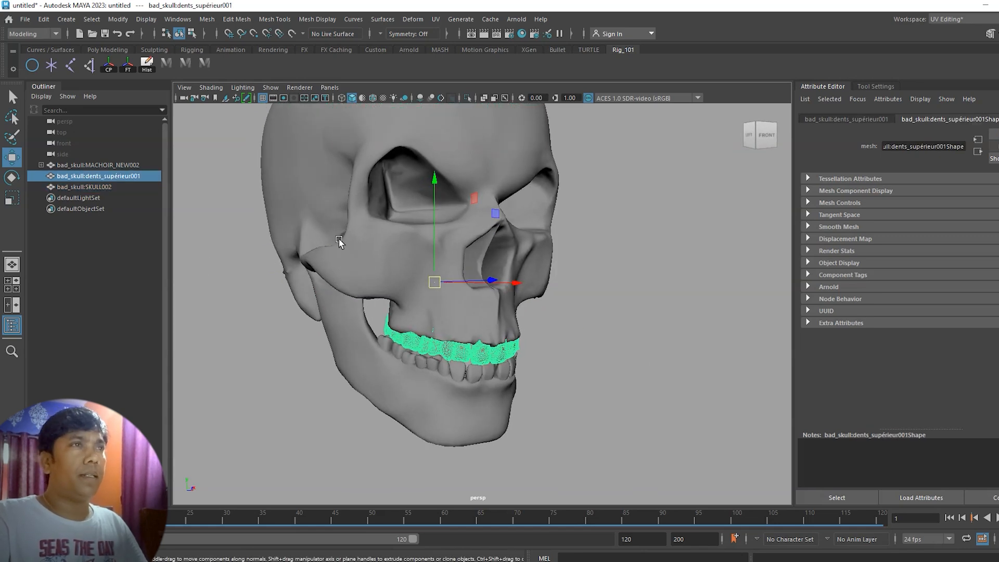
alt+drag(672, 341, 688, 341)
shift+click(309, 154)
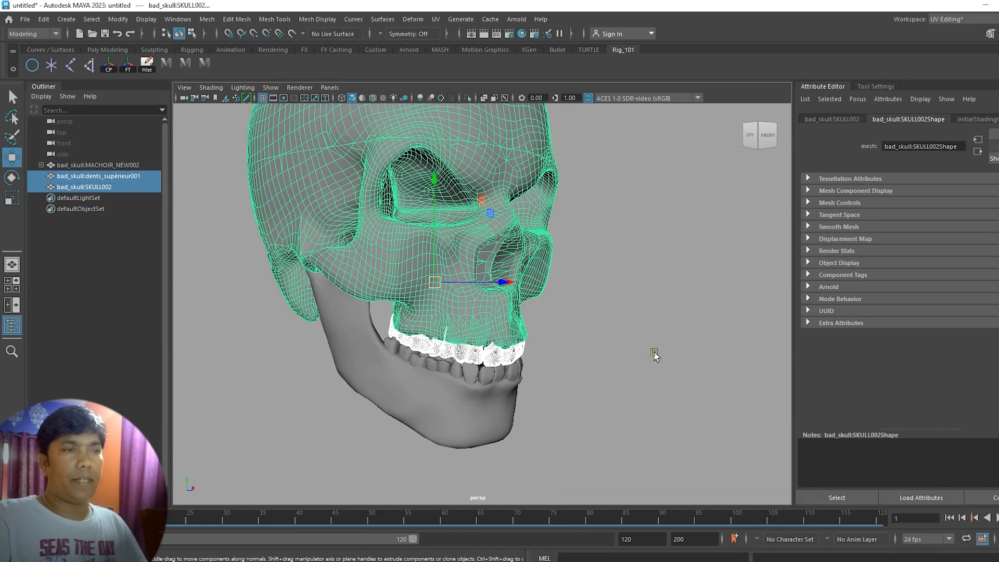
key(p)
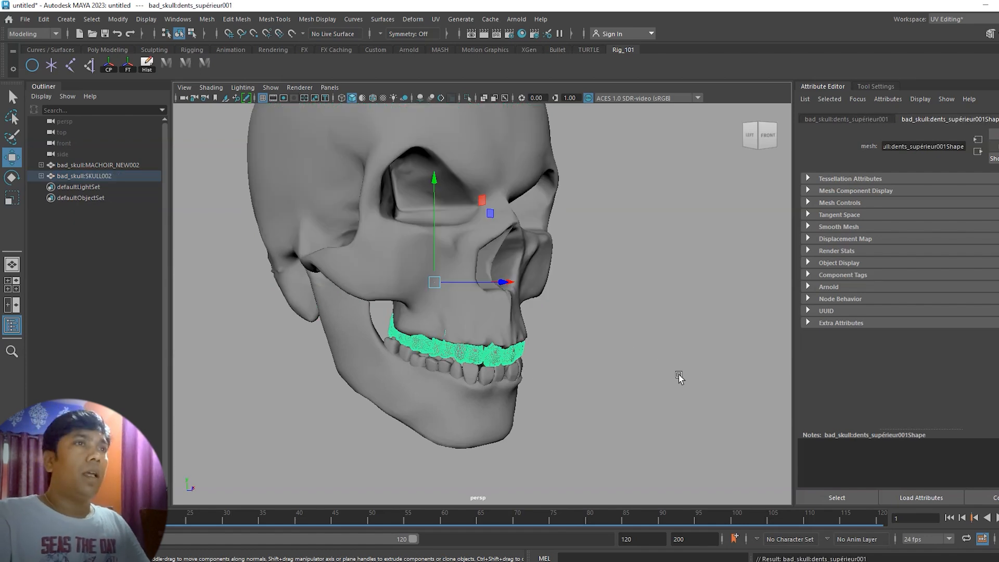
- Parent the lower jaw, with its teeth, to the skull mesh
alt+drag(680, 375, 535, 359)
click(335, 330)
alt+drag(335, 330, 529, 353)
shift+click(361, 176)
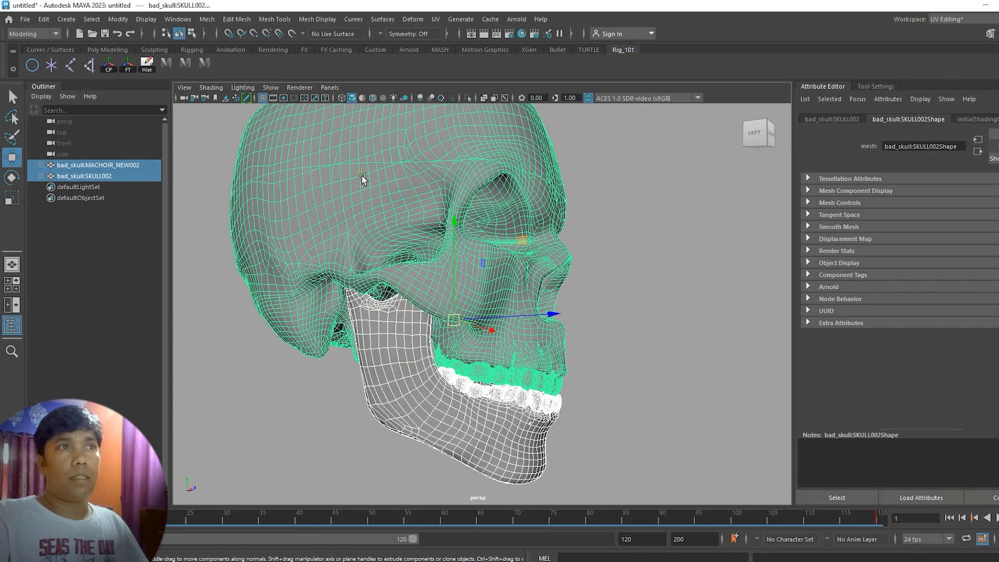
alt+drag(705, 286, 670, 321)
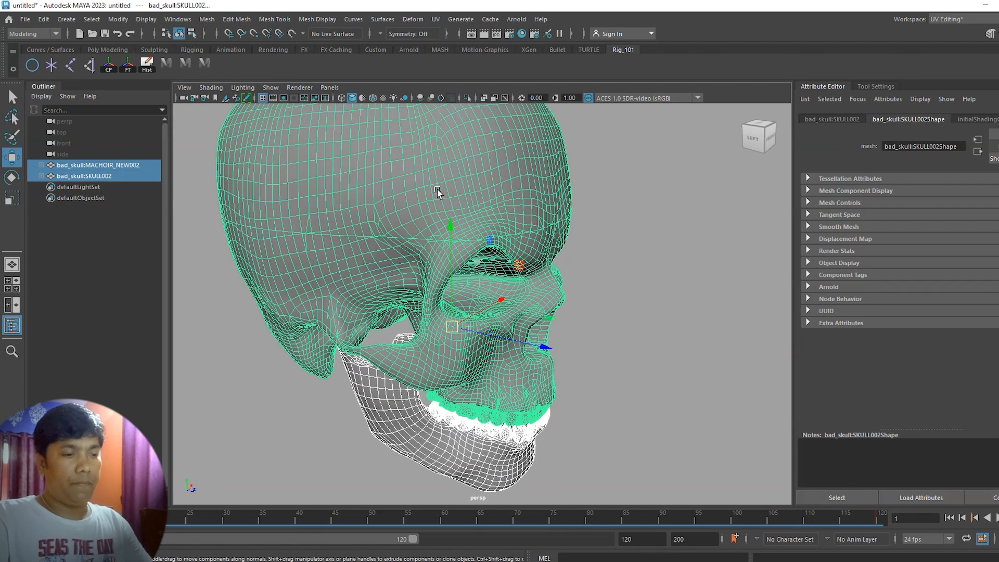
key(p)
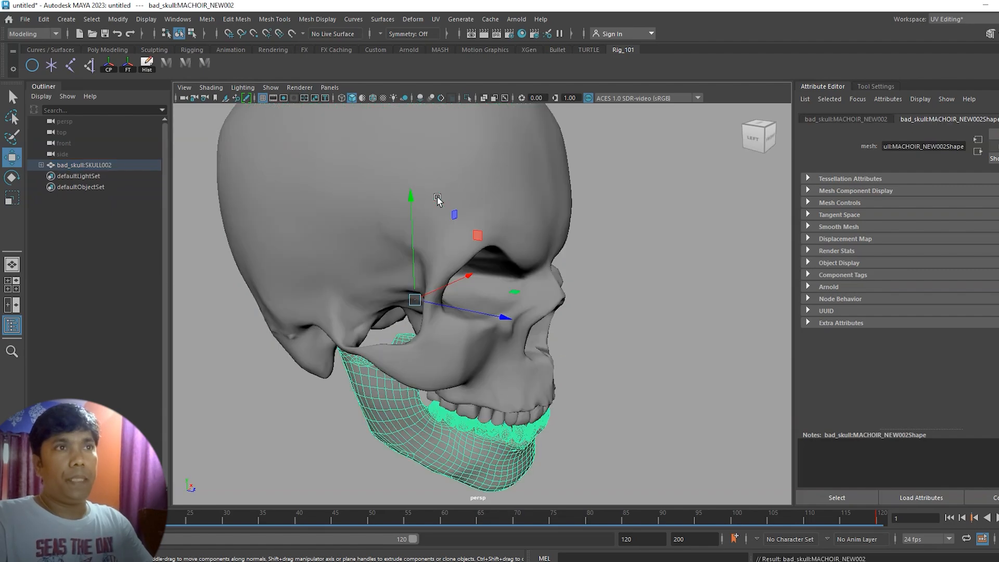
- Select the skull mesh and examine the complete parented hierarchy from several angles
click(528, 169)
scroll(582, 355, down, 4)
alt+drag(581, 355, 583, 380)
scroll(440, 364, up, 5)
alt+right_drag(590, 431, 416, 357)
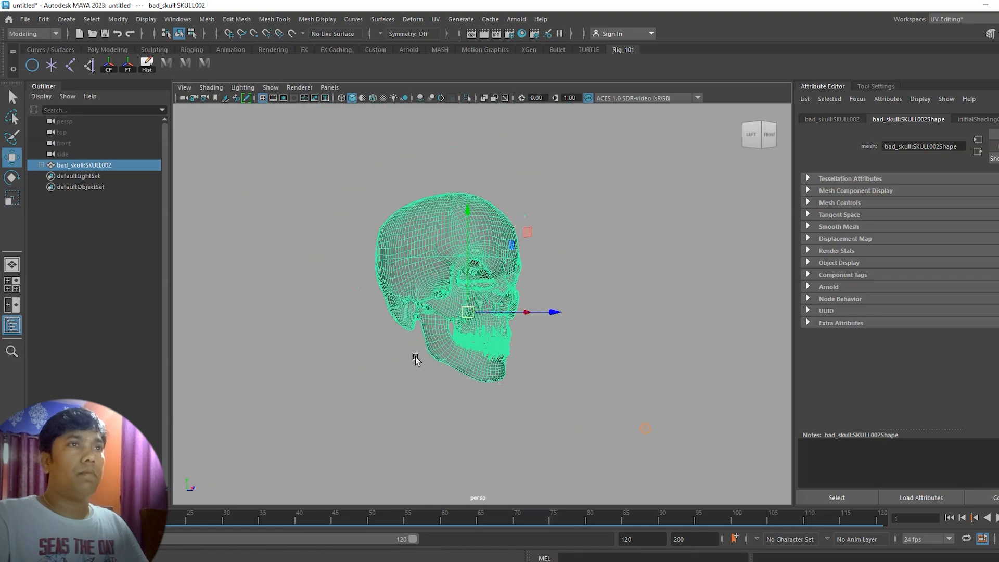
alt+right_drag(562, 401, 667, 418)
alt+drag(666, 418, 532, 453)
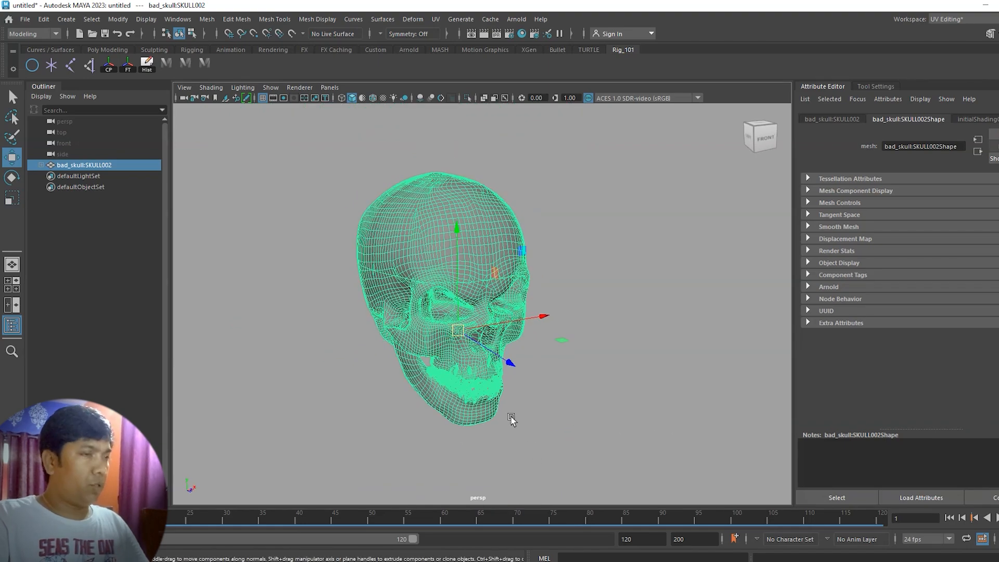
alt+drag(638, 350, 687, 396)
alt+click(687, 395)
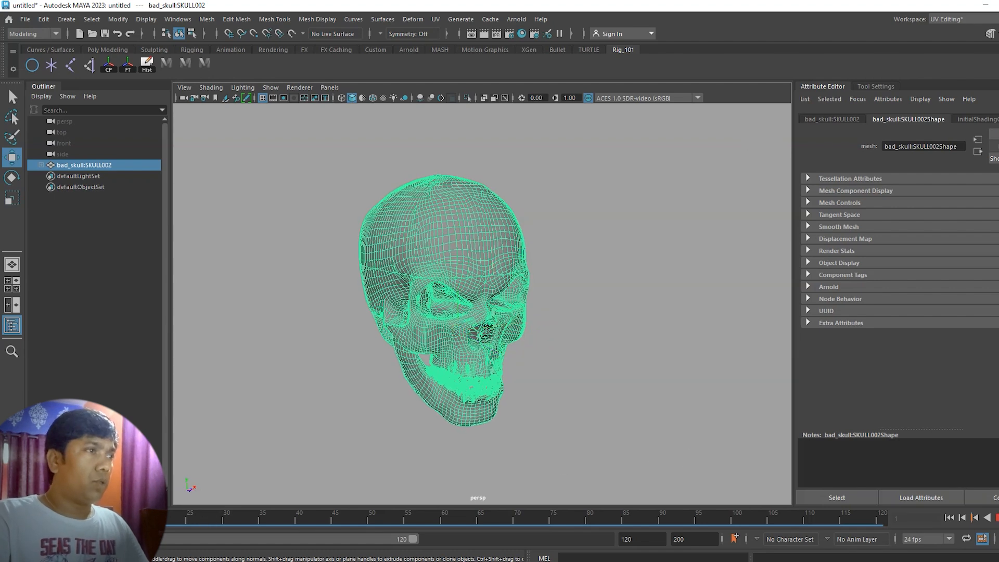
- Keyframe the skull's rotation at frames 120 and 40 using the Rotate tool
key(f)
drag(181, 522, 903, 531)
alt+drag(504, 433, 705, 488)
key(e)
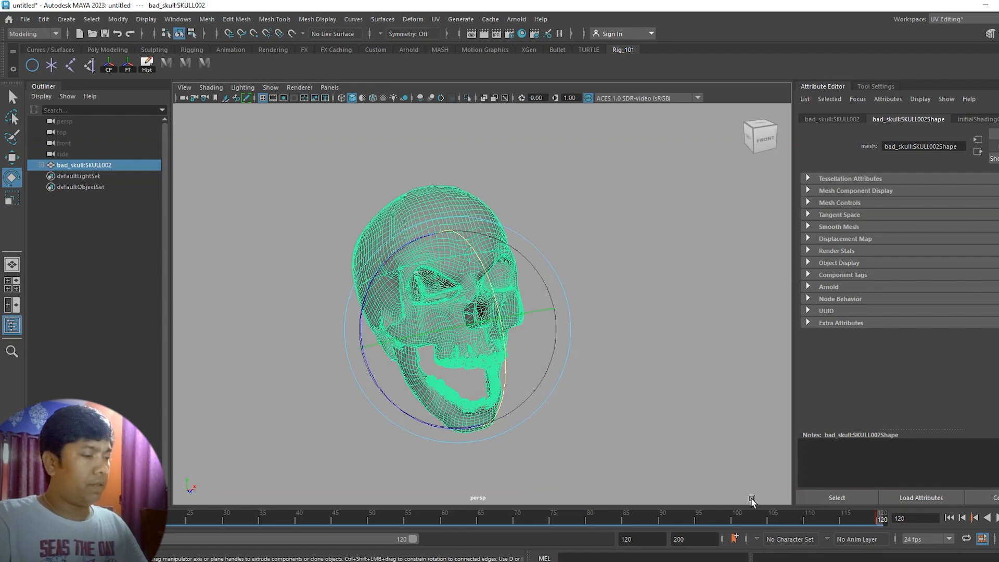
drag(858, 519, 299, 518)
alt+drag(372, 479, 437, 290)
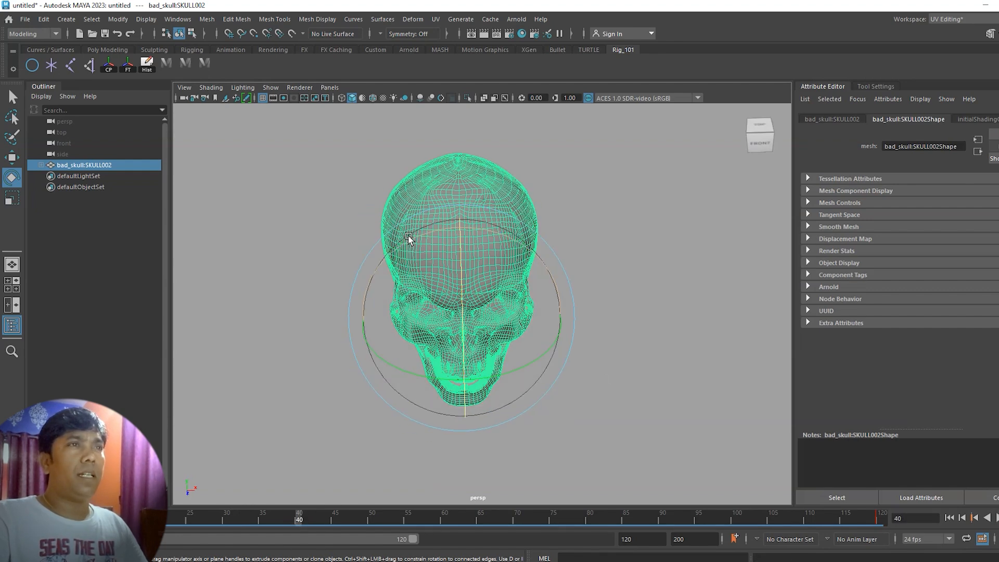
mouse_move(410, 243)
mouse_down()
mouse_move(426, 241)
mouse_move(492, 357)
mouse_up()
- Keyframe the skull's rotation at frame 90 and return the timeline to frame 1
drag(641, 519, 664, 519)
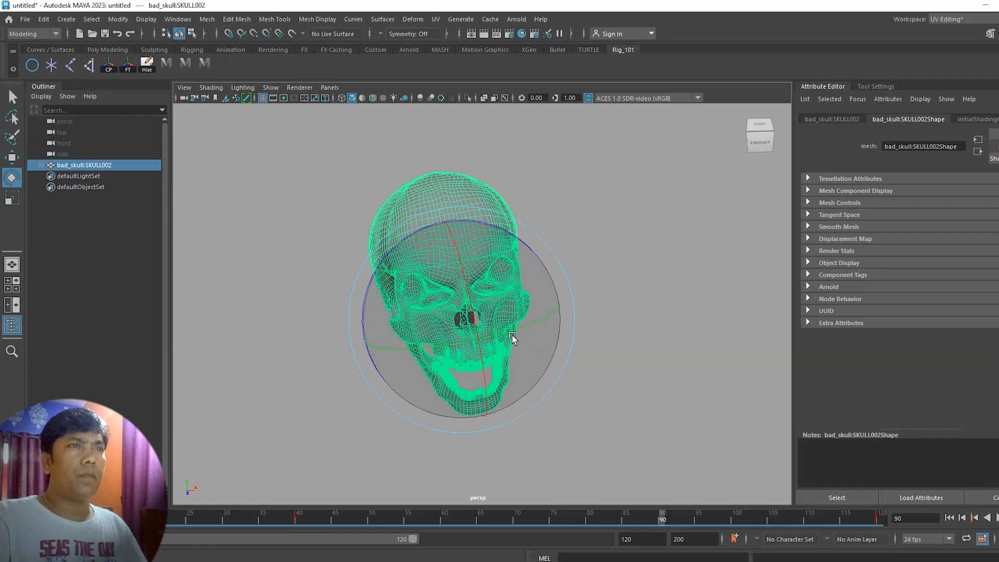
drag(794, 519, 295, 521)
key(Escape)
alt+drag(614, 416, 616, 339)
alt+right_drag(616, 339, 683, 404)
alt+drag(660, 395, 668, 399)
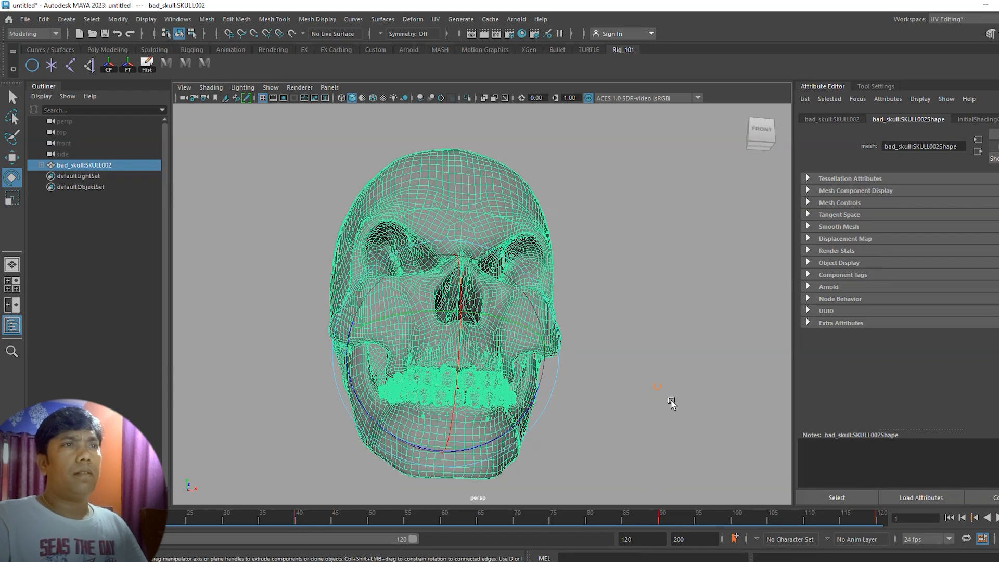
- Scrub through the timeline and review the skull's head and jaw animation from different angles
alt+middle_drag(701, 389, 710, 374)
alt+drag(710, 375, 704, 395)
mouse_move(712, 522)
mouse_down()
mouse_move(15, 520)
mouse_move(575, 523)
mouse_move(705, 539)
mouse_up()
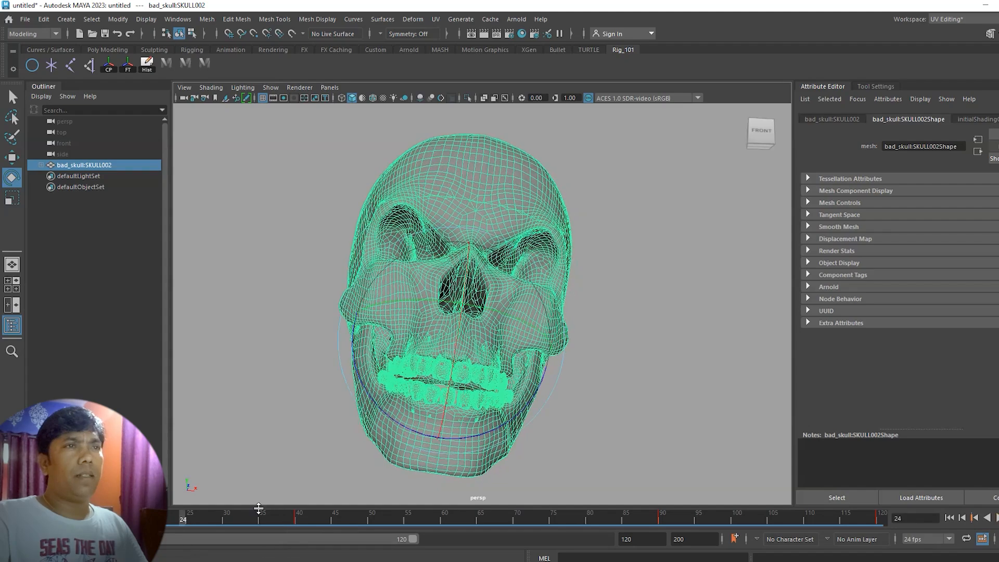
key(Escape)
alt+drag(575, 423, 614, 283)
drag(161, 520, 488, 526)
- Start an Export All of the scene and browse to the Desktop\fbx\animated folder
click(24, 19)
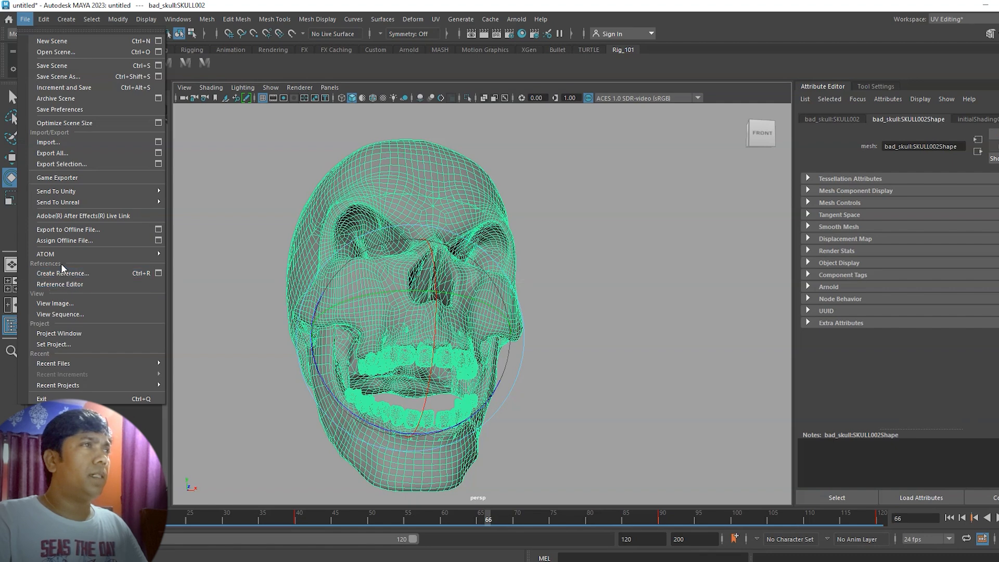
click(60, 157)
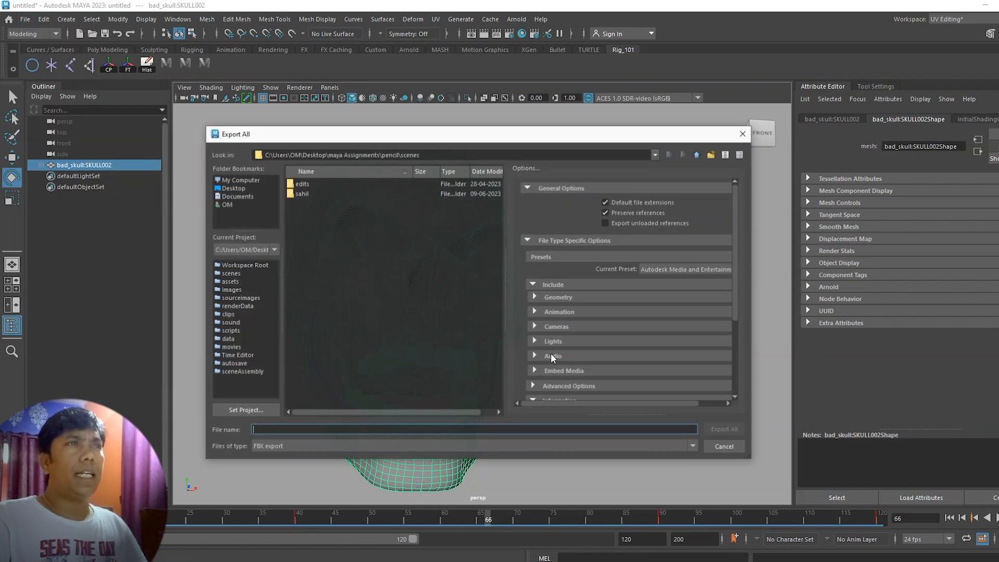
click(242, 187)
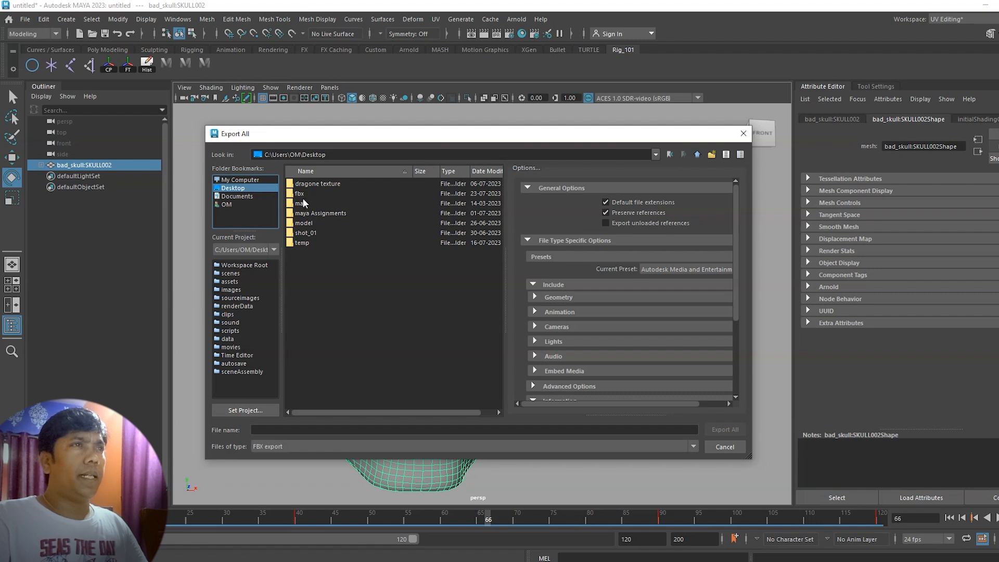
double_click(300, 193)
click(313, 185)
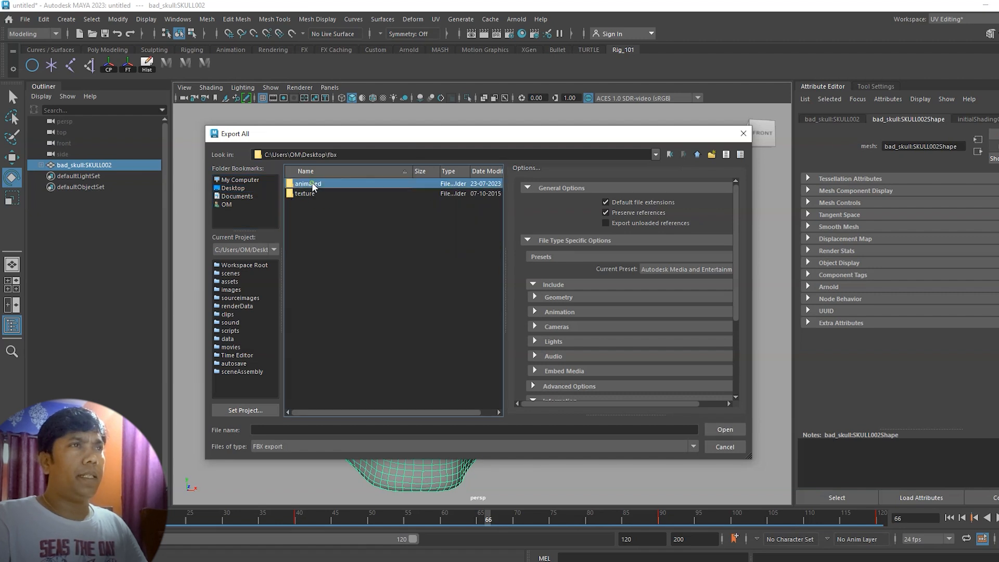
double_click(313, 185)
- Name the export file animated_head, keep the FBX export type and export the scene
click(278, 429)
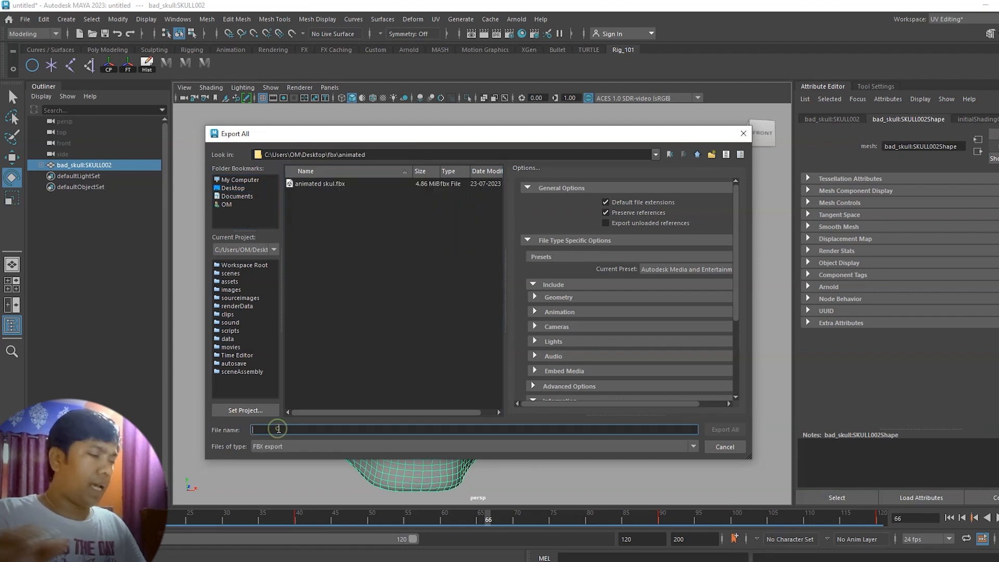
text(animate)
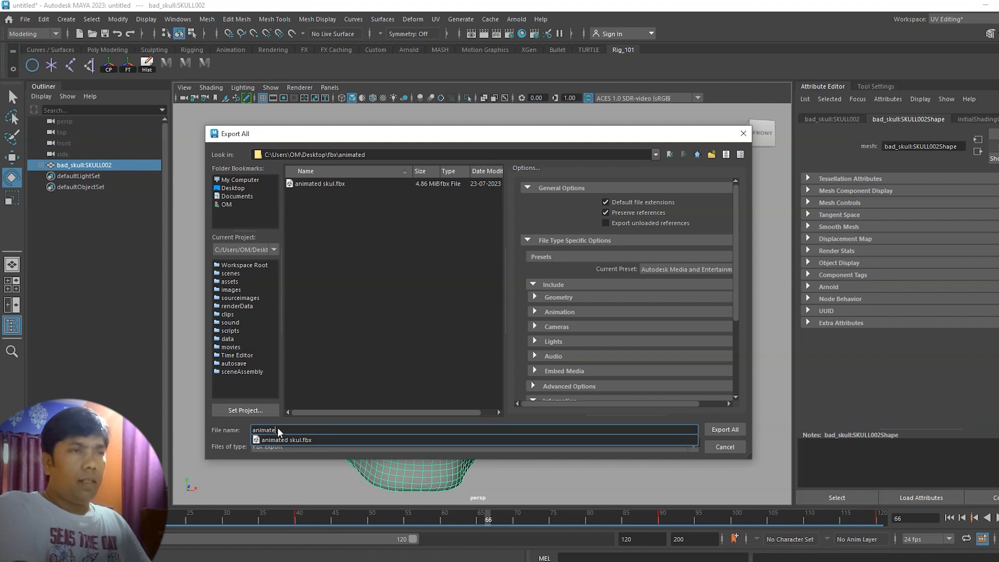
text(d_a)
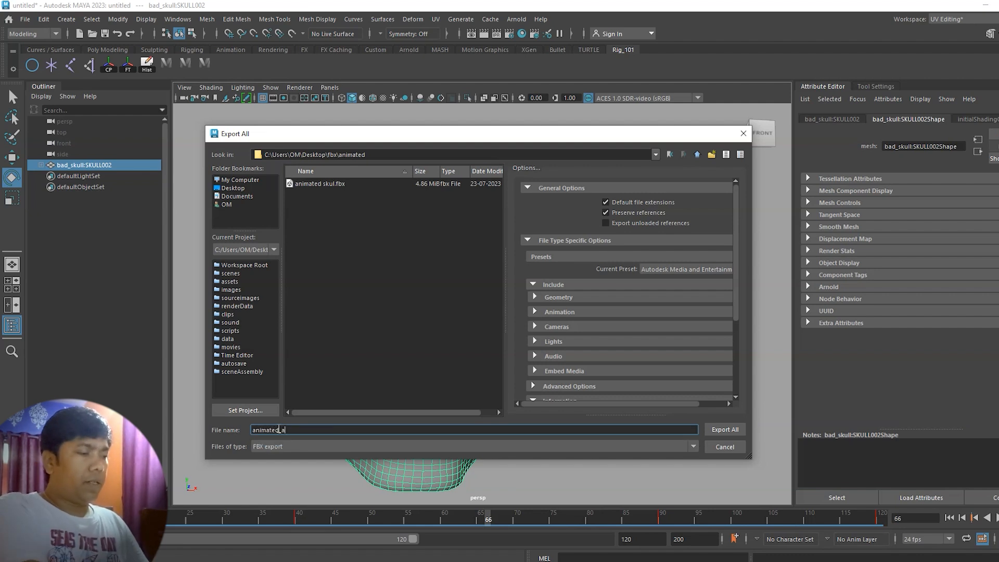
key(BackSpace)
text(head)
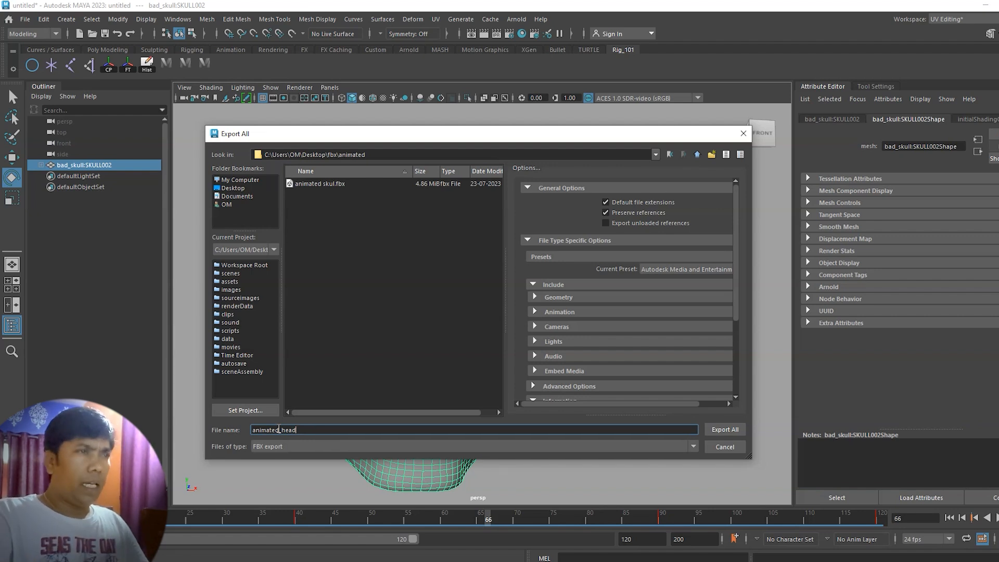
click(273, 446)
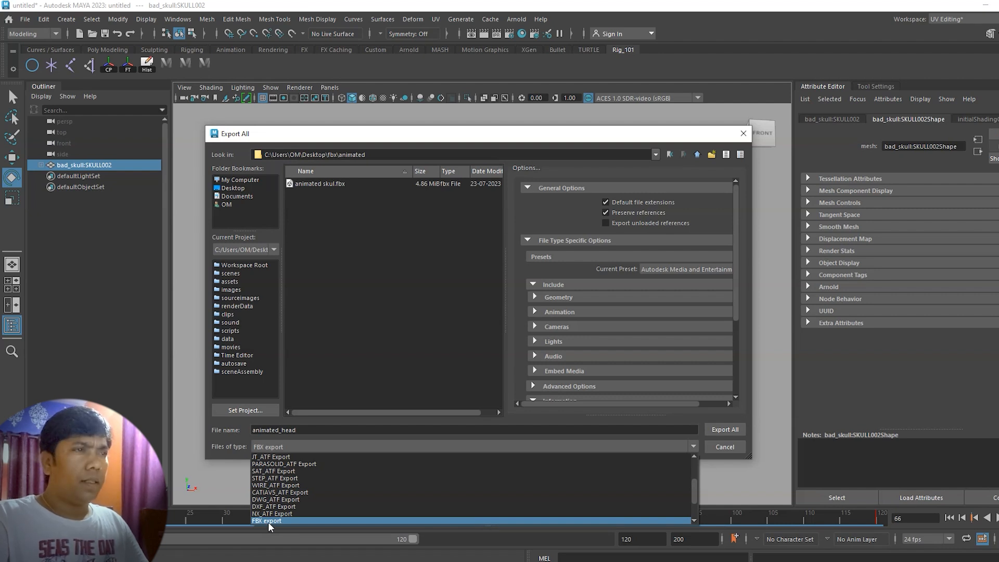
click(725, 429)
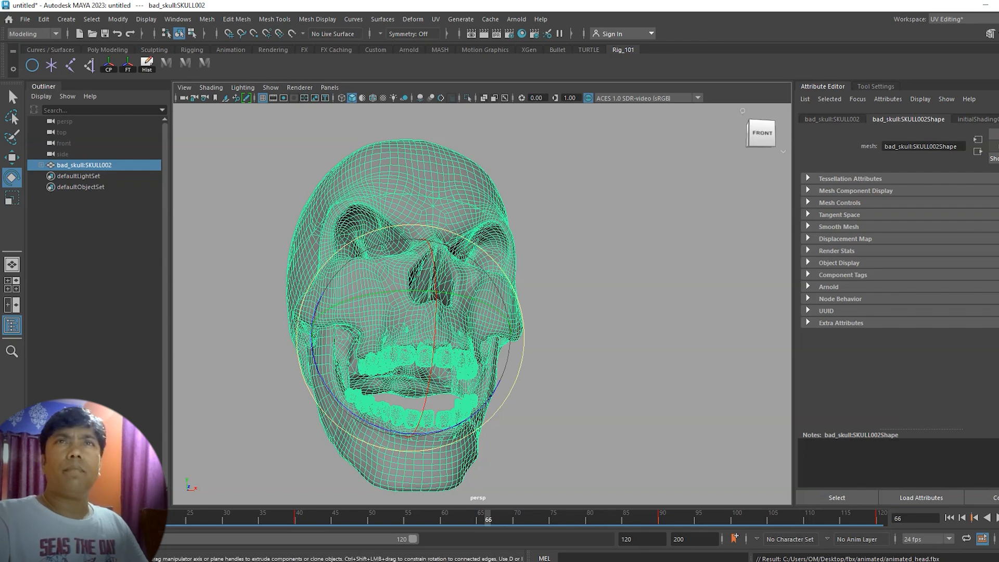
- Switch to Houdini and look around the empty scene
click(985, 6)
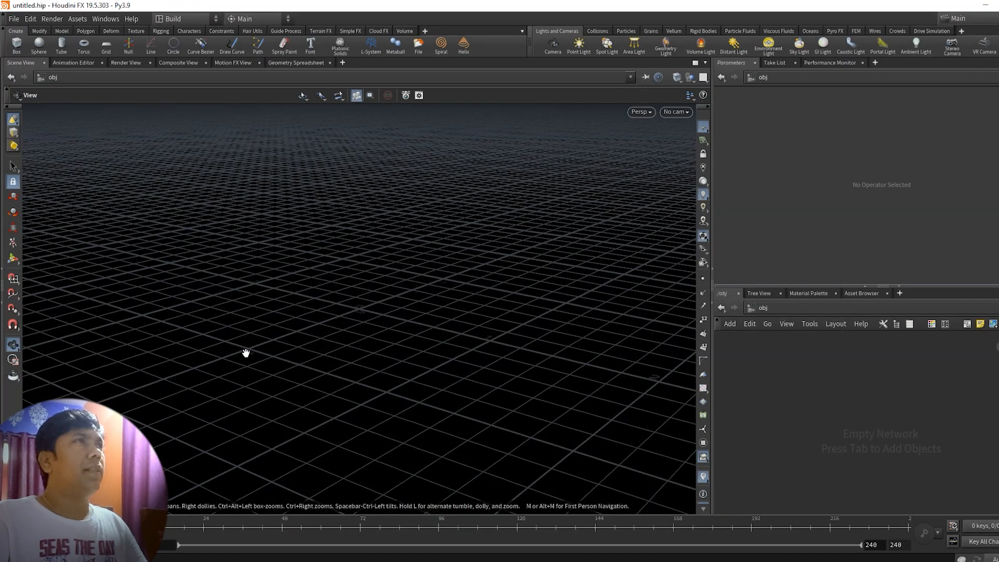
drag(246, 353, 250, 348)
middle_drag(452, 346, 445, 392)
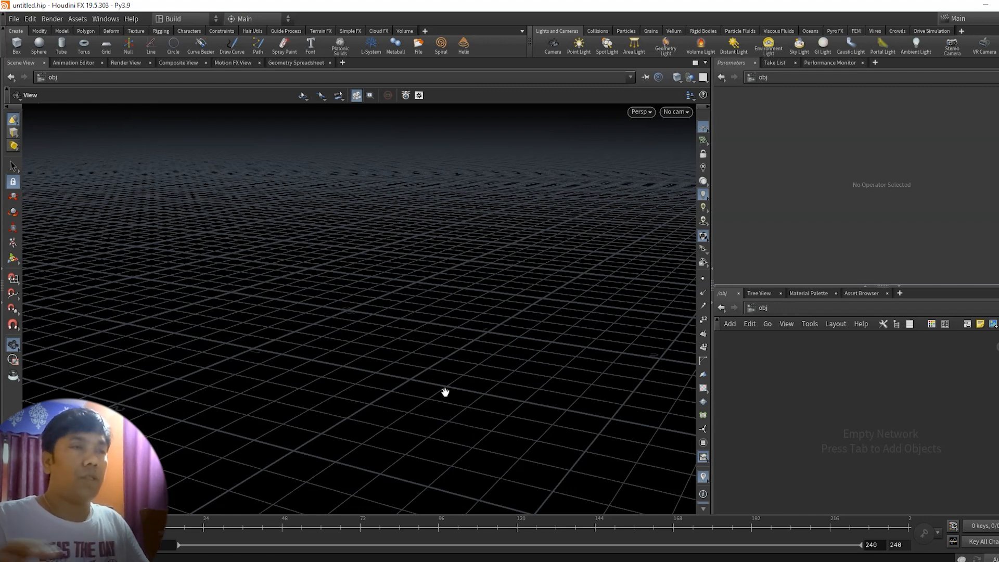
drag(379, 429, 386, 346)
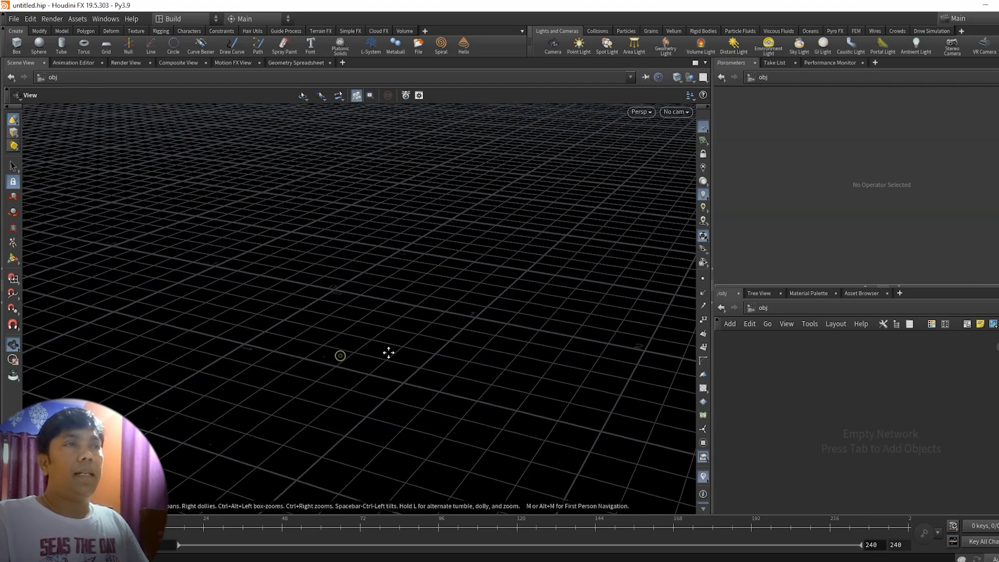
middle_drag(387, 346, 389, 355)
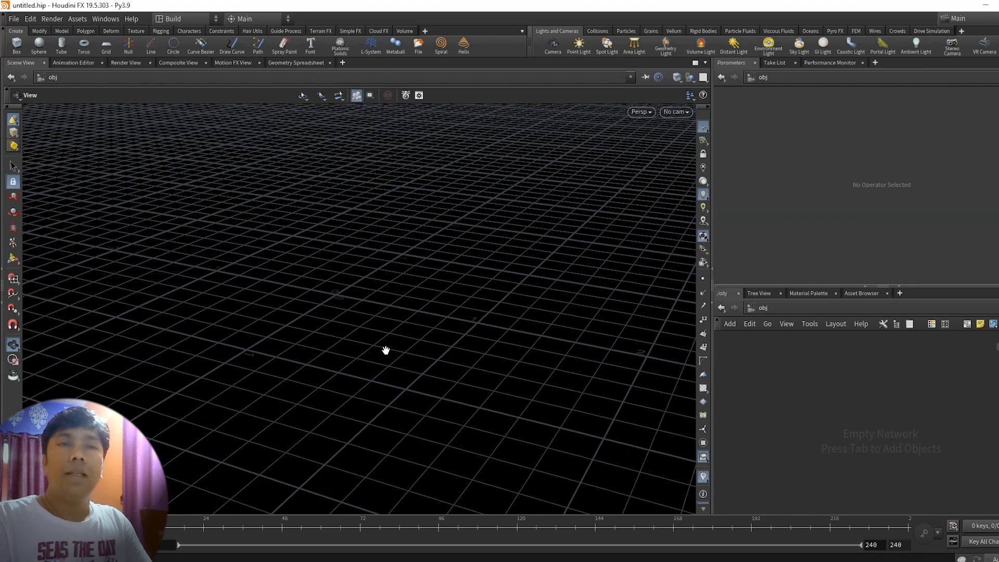
key(Tab)
click(14, 18)
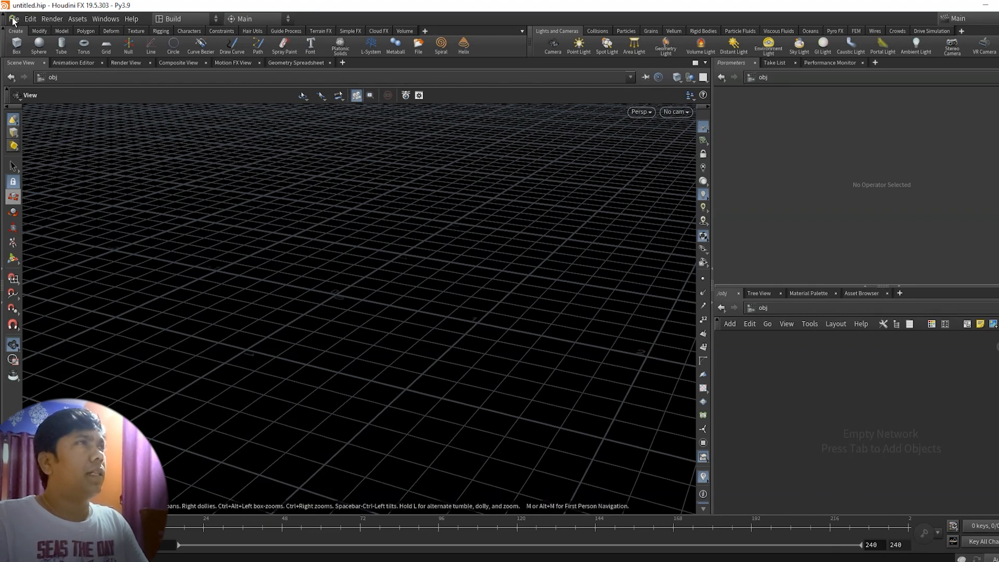
click(14, 19)
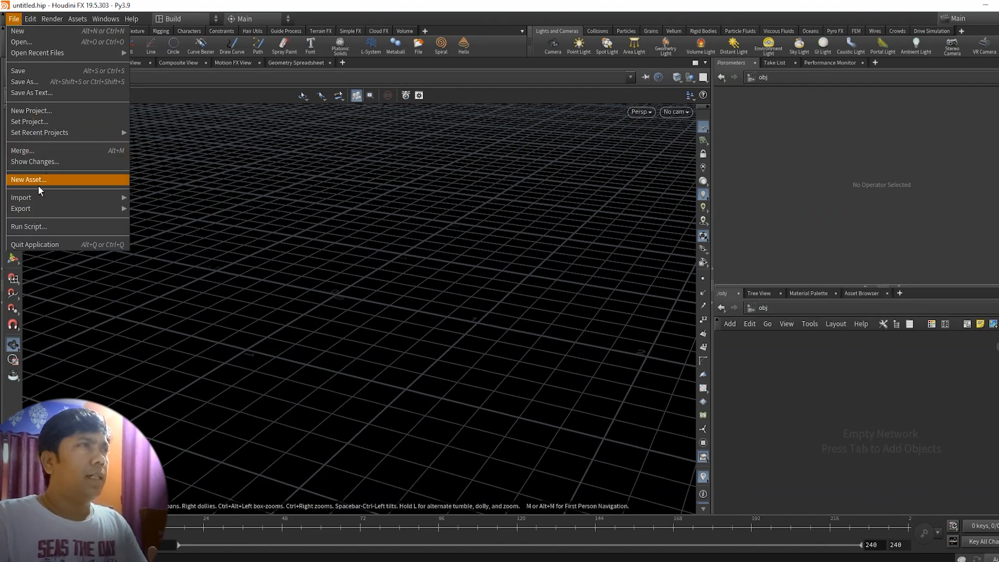
mouse_move(37, 199)
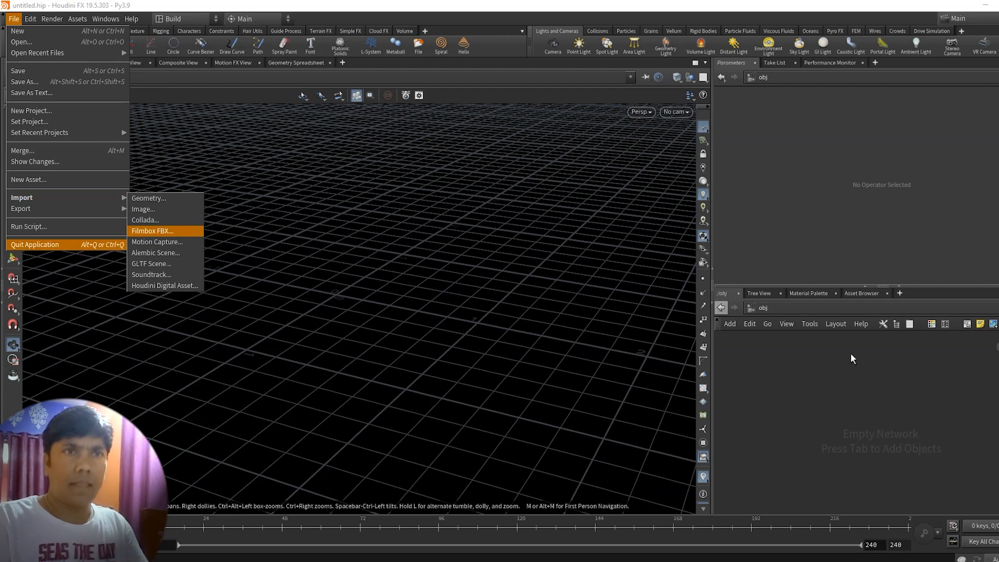
click(772, 394)
- Add a Geometry node to the empty object network
key(Tab)
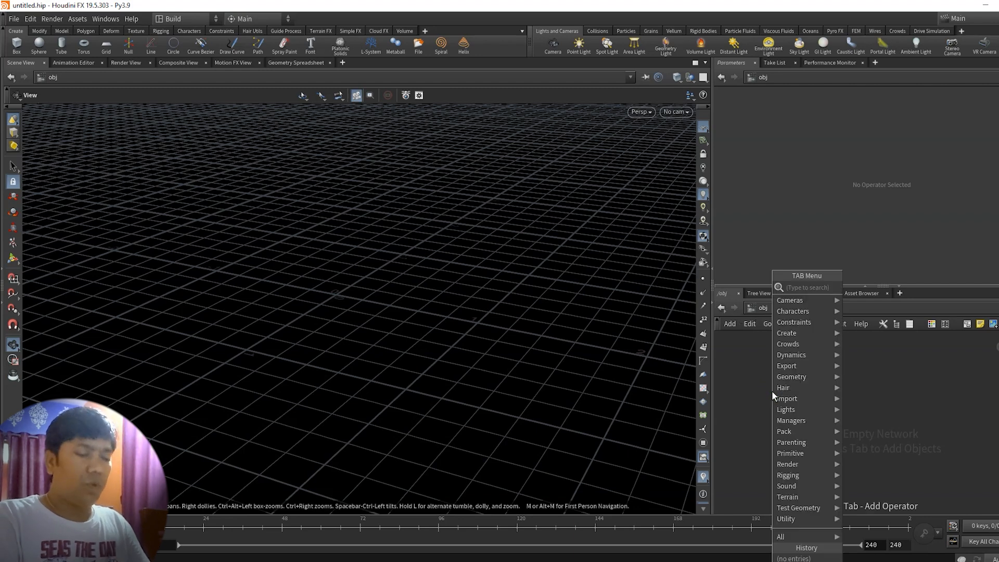
text(geo)
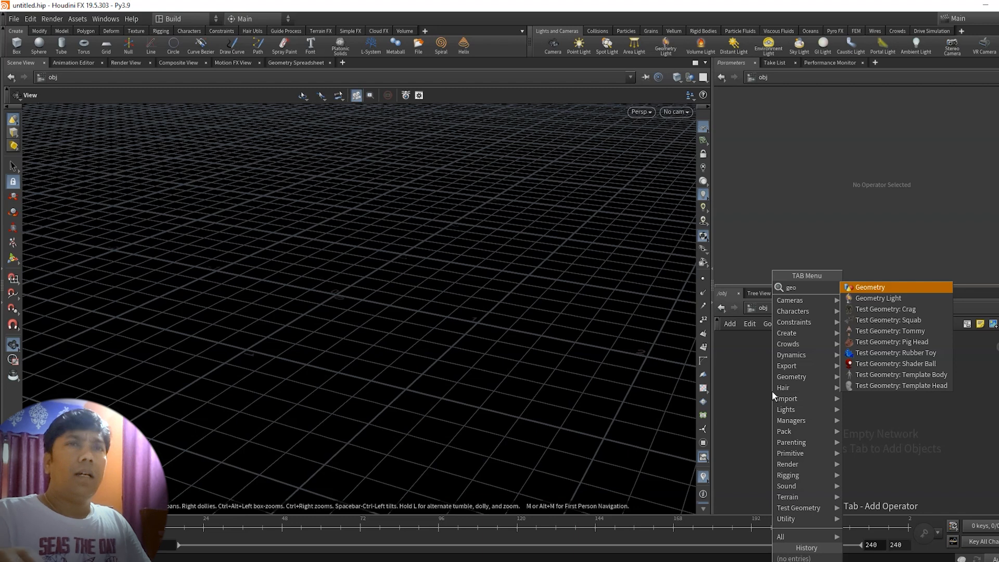
key(Return)
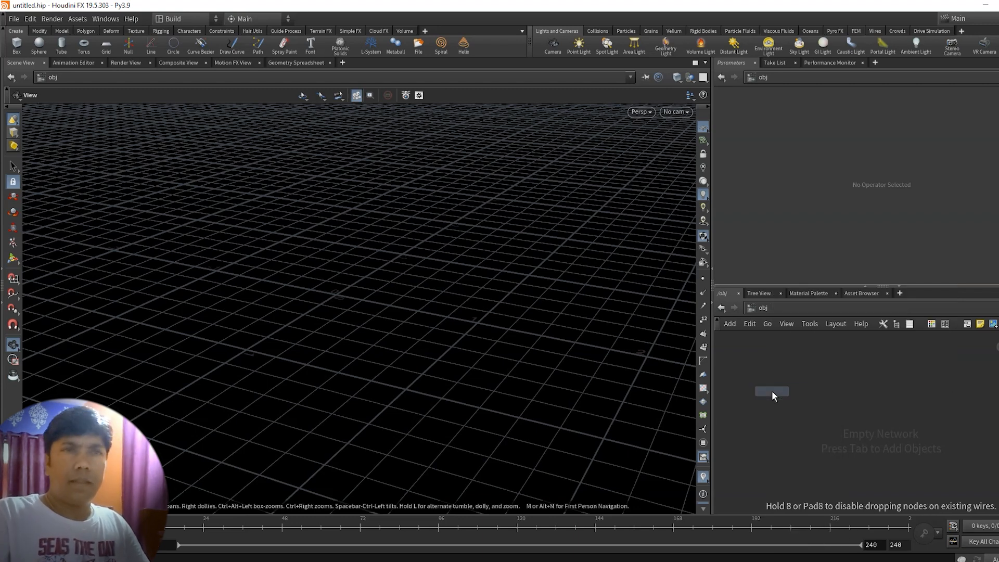
click(818, 417)
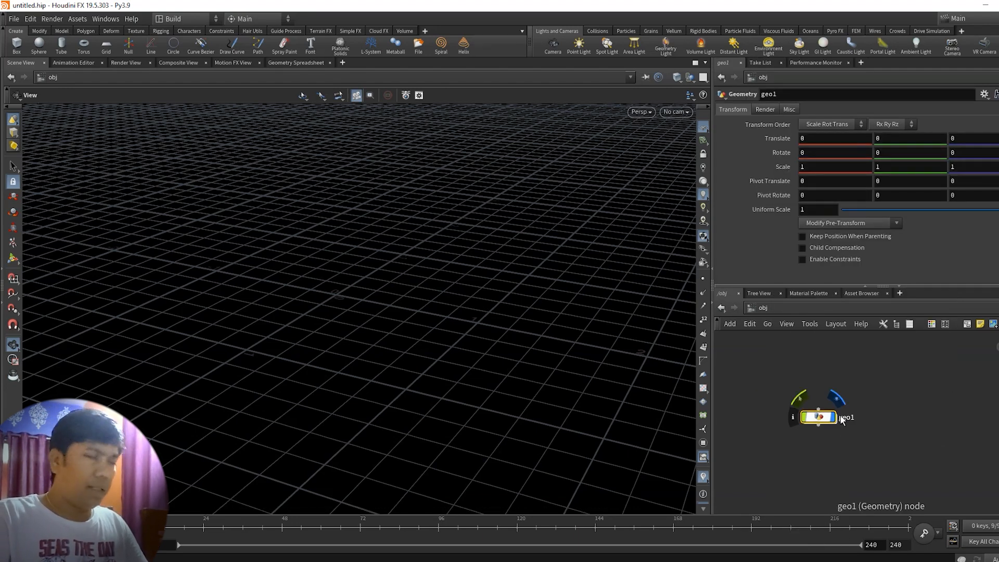
- Place a second Geometry node beside geo1 in the object network
click(867, 397)
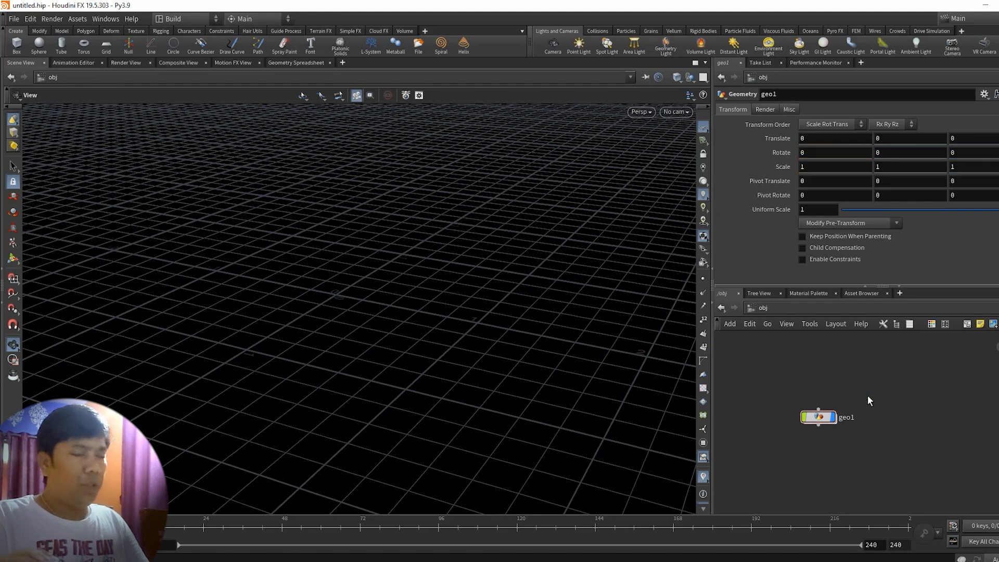
key(Tab)
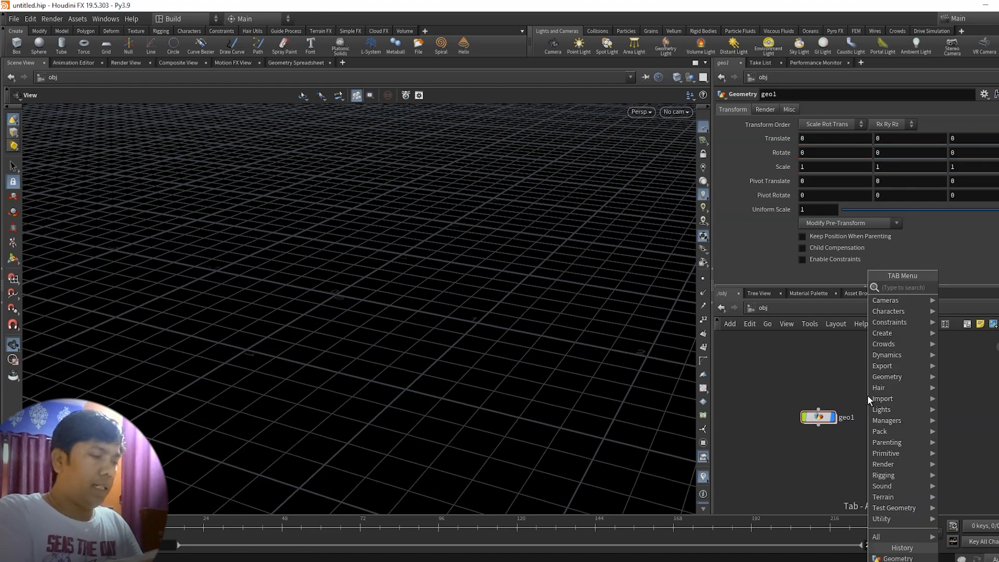
text(geo)
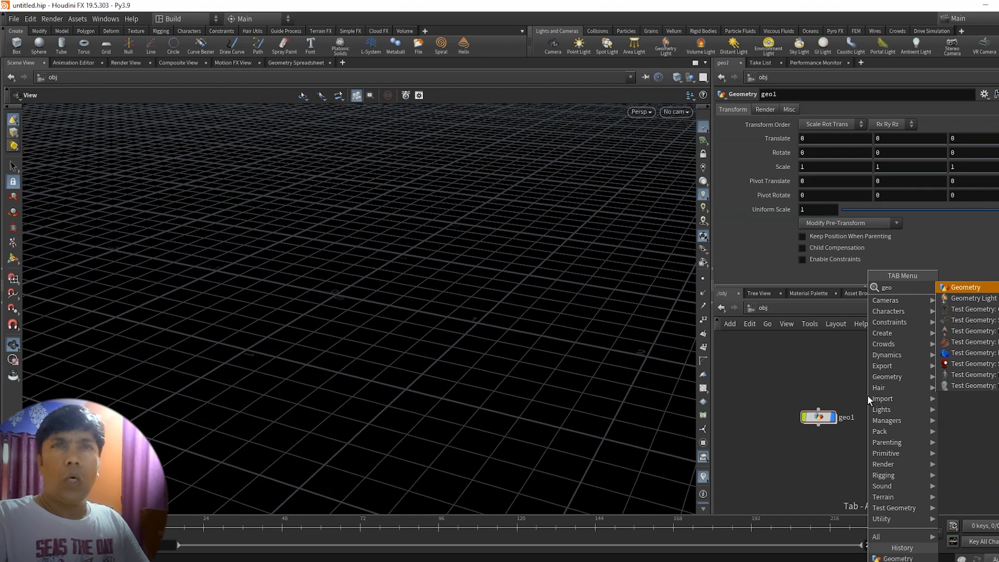
click(965, 287)
click(906, 410)
- Delete the geo1 node and move geo2 toward the middle of the network
drag(822, 424, 802, 420)
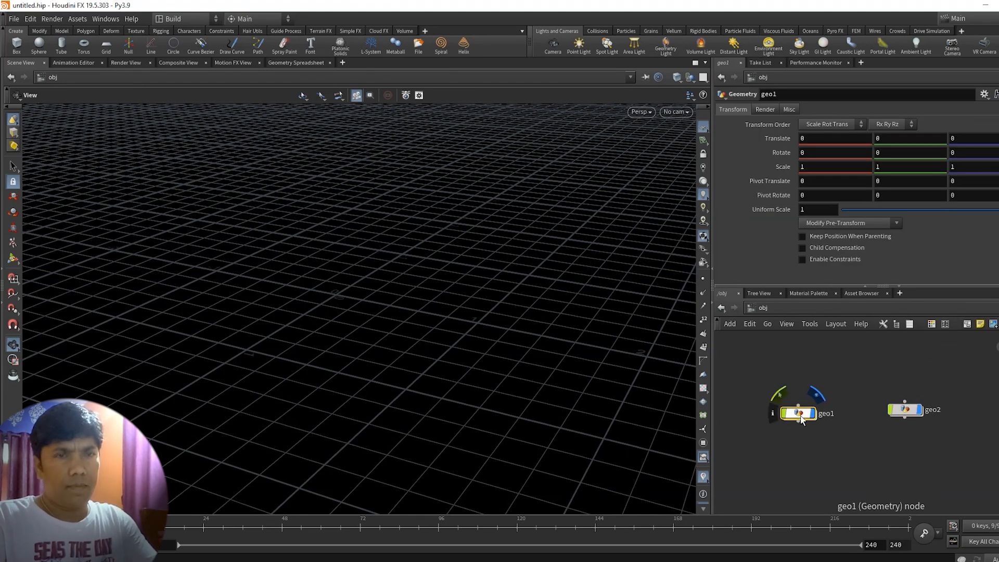
key(Delete)
drag(903, 417, 843, 423)
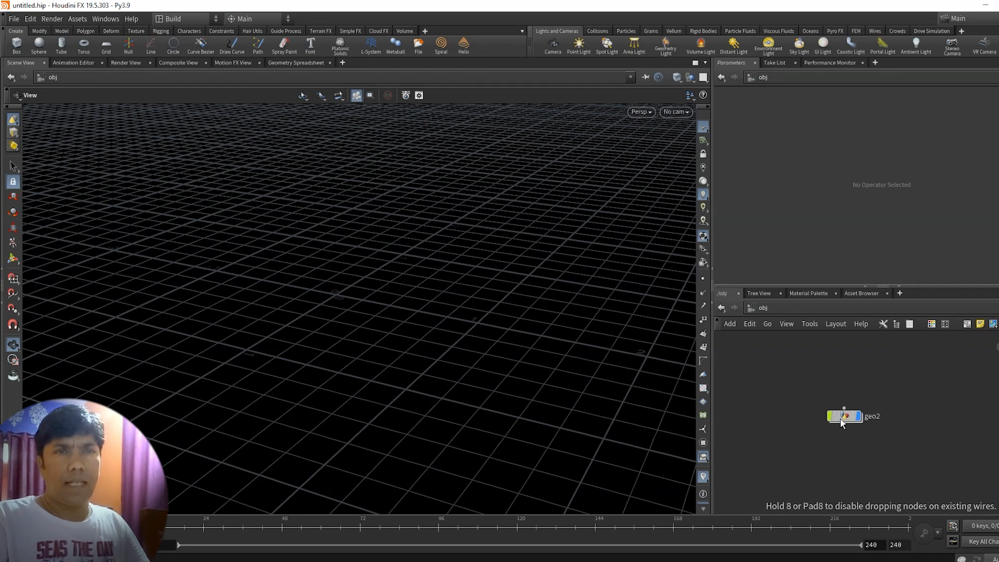
- Enter the geo2 node and place an Agent node in its network
double_click(843, 416)
click(798, 391)
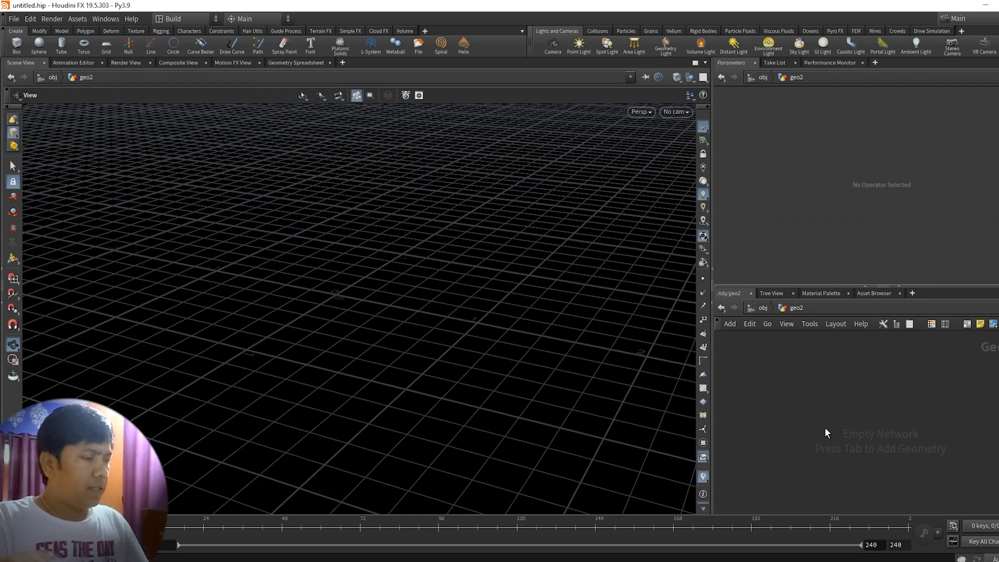
key(Tab)
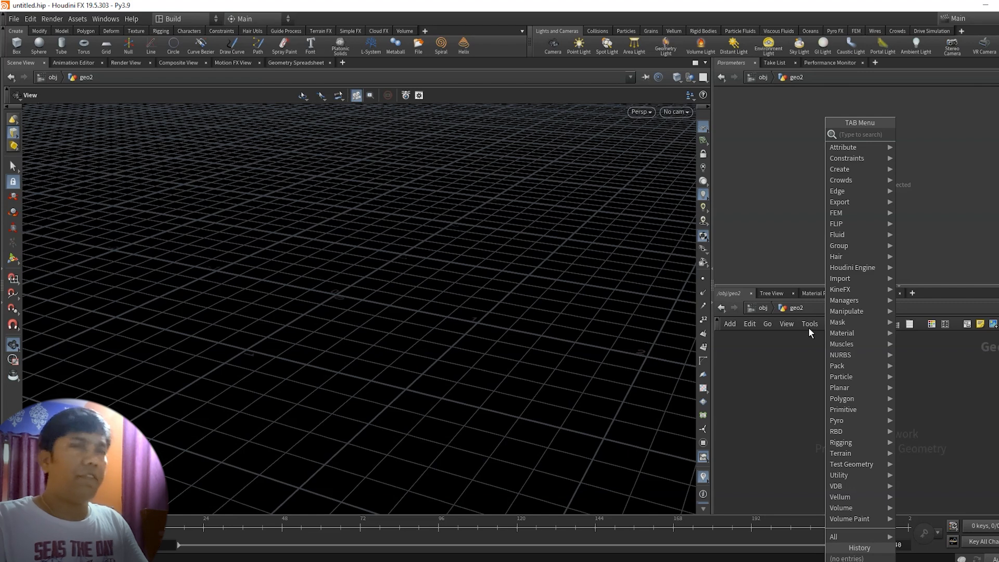
text(agent)
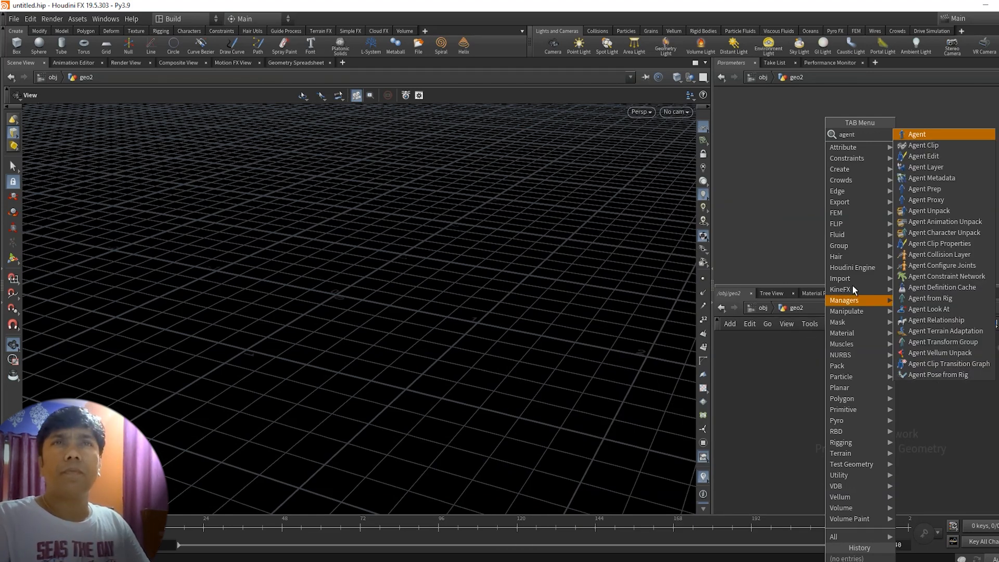
click(917, 134)
click(863, 420)
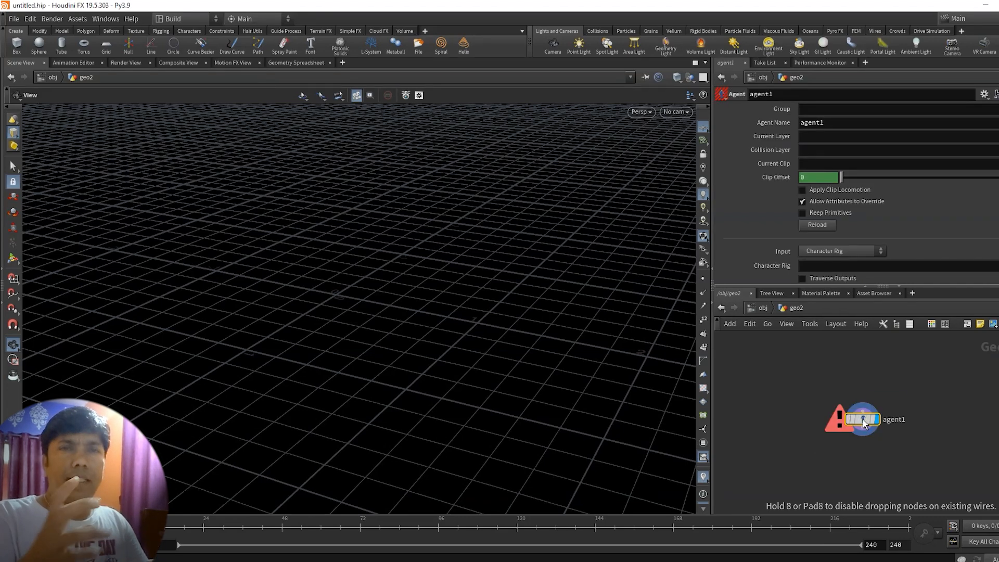
mouse_move(865, 419)
mouse_down()
mouse_move(863, 398)
mouse_move(857, 409)
mouse_up()
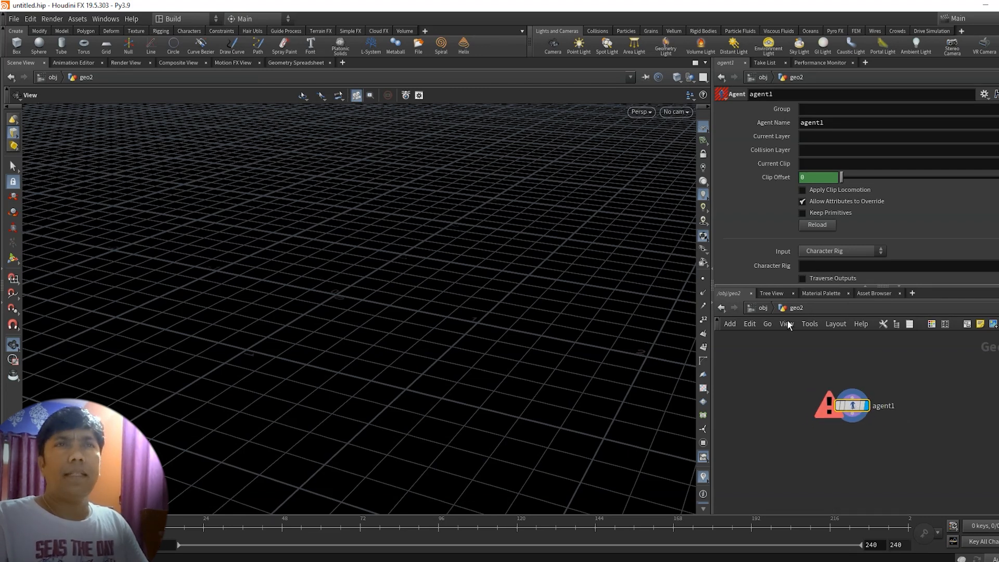
- Set the Agent node's input to FBX and load animated skul.fbx from the Desktop/fbx/animated folder
click(815, 251)
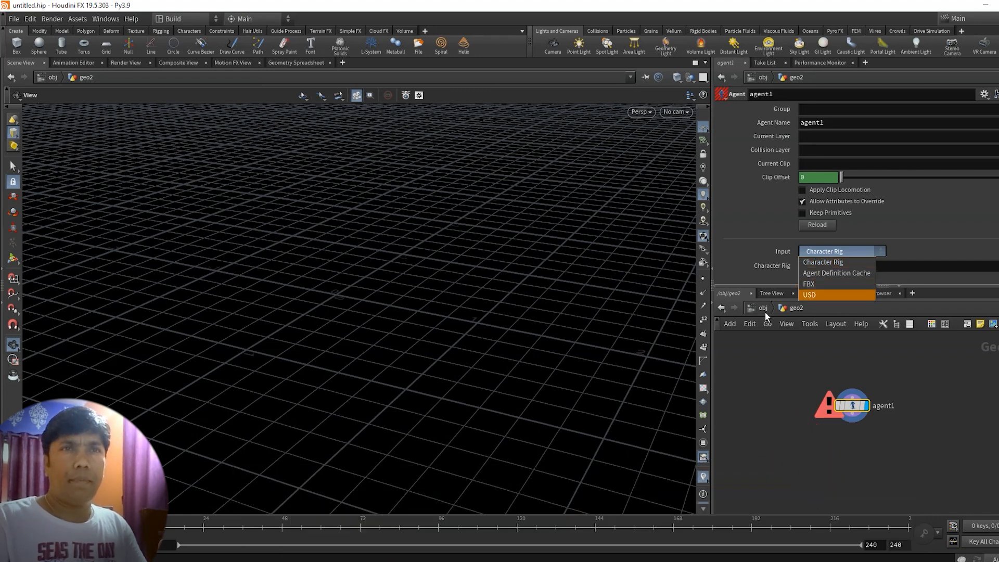
click(822, 284)
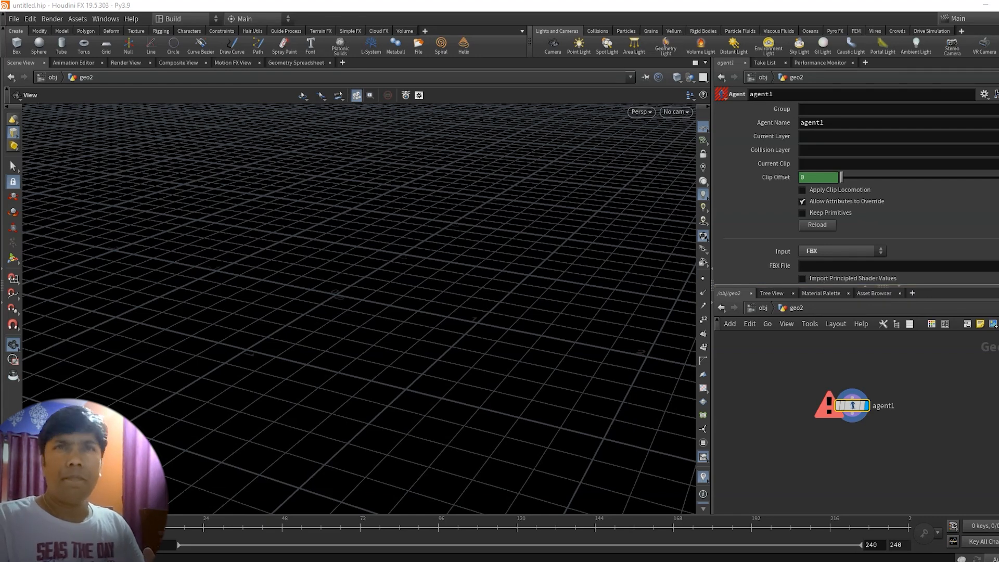
drag(736, 133, 684, 123)
click(614, 174)
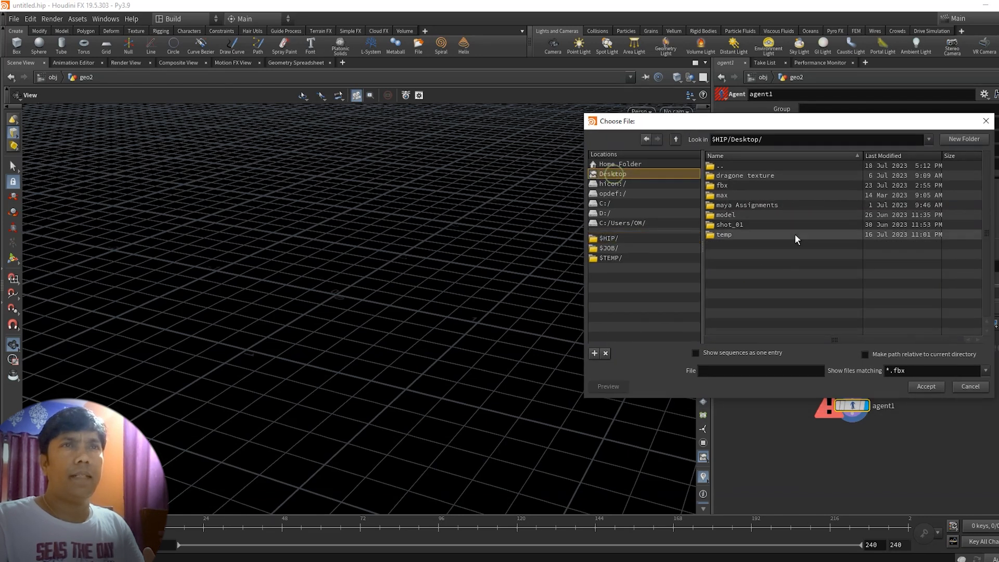
double_click(720, 186)
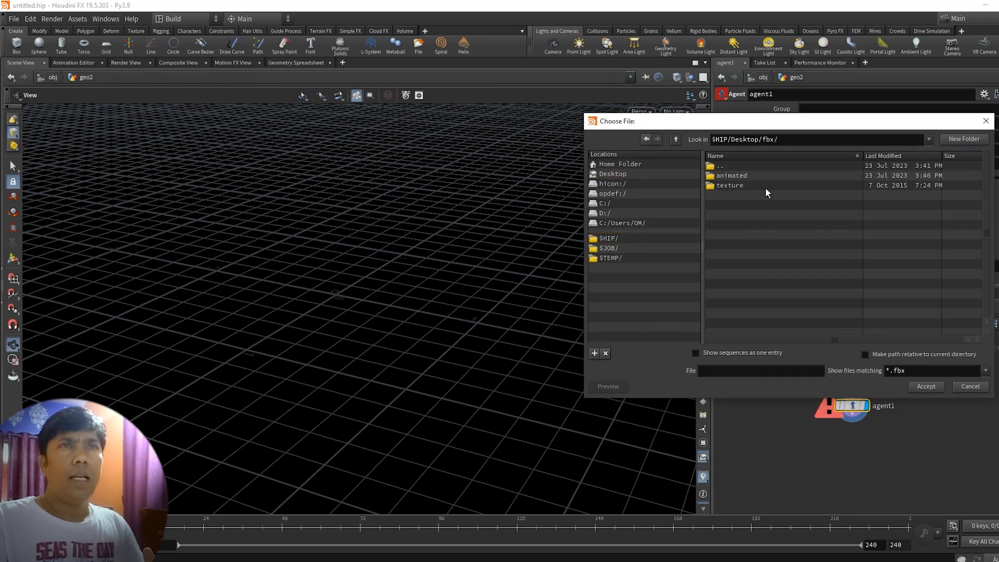
double_click(736, 177)
drag(698, 125, 664, 126)
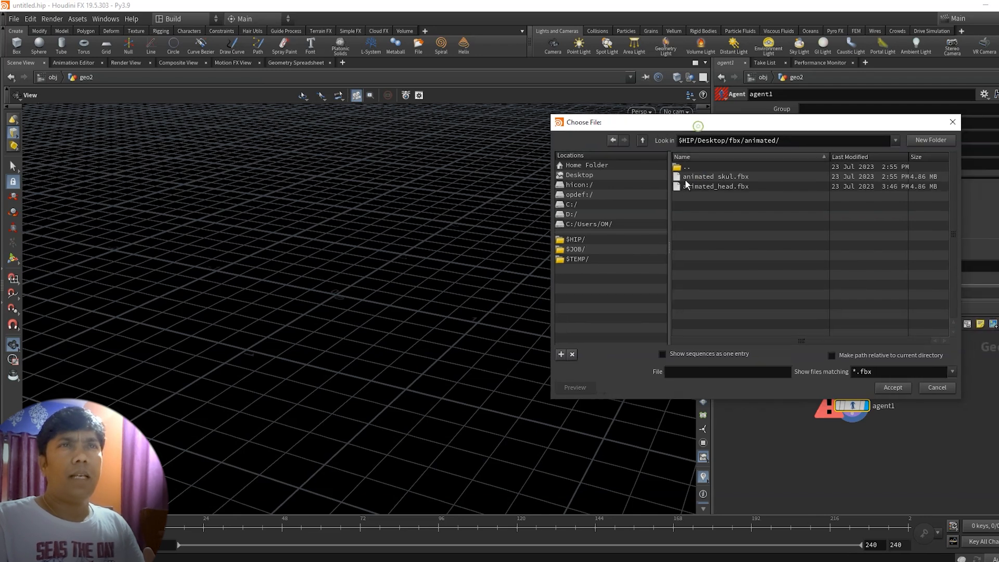
click(726, 177)
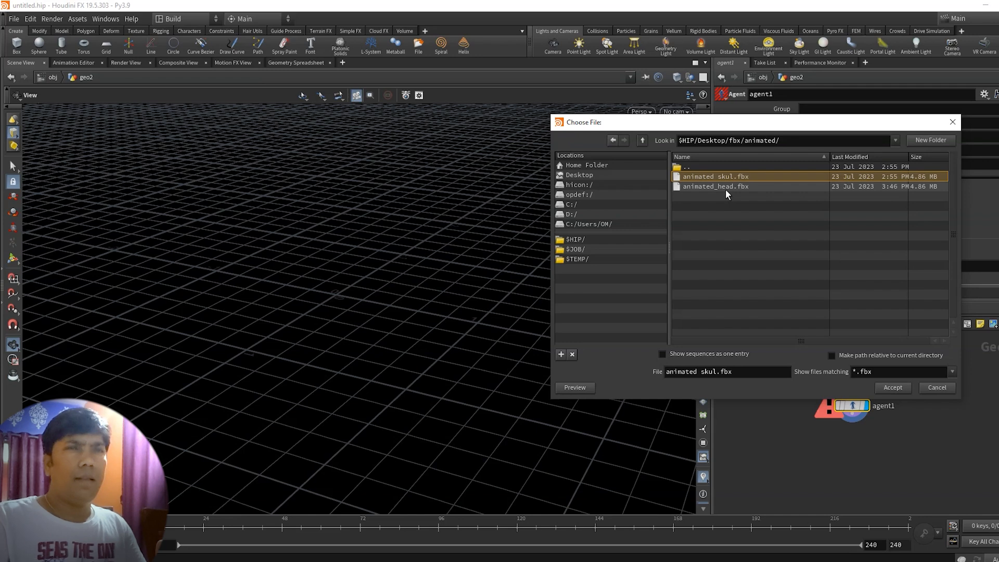
click(893, 389)
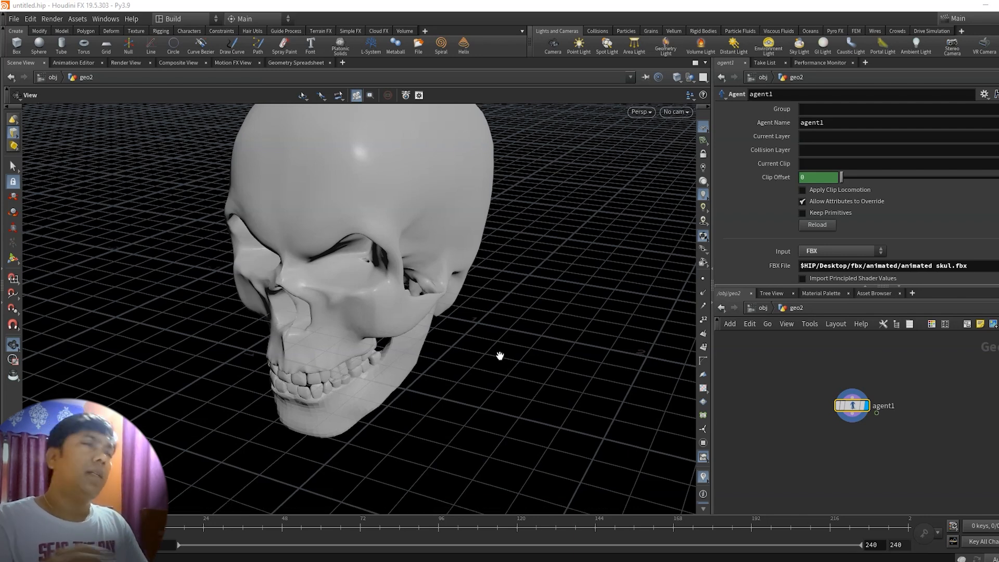
- Append a Transform node to agent1's output and align the two nodes vertically in the network
drag(419, 388, 534, 429)
scroll(479, 350, down, 5)
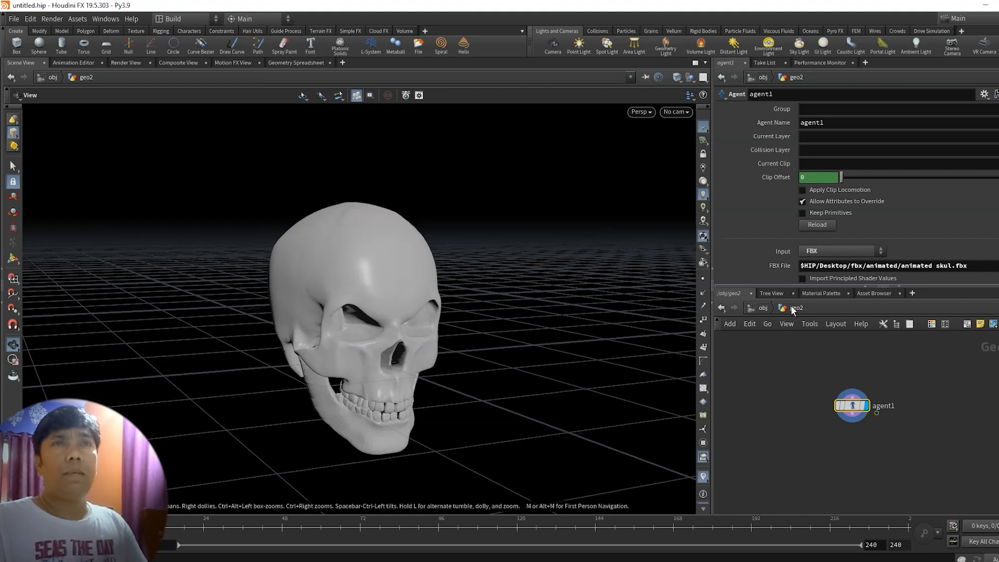
click(856, 419)
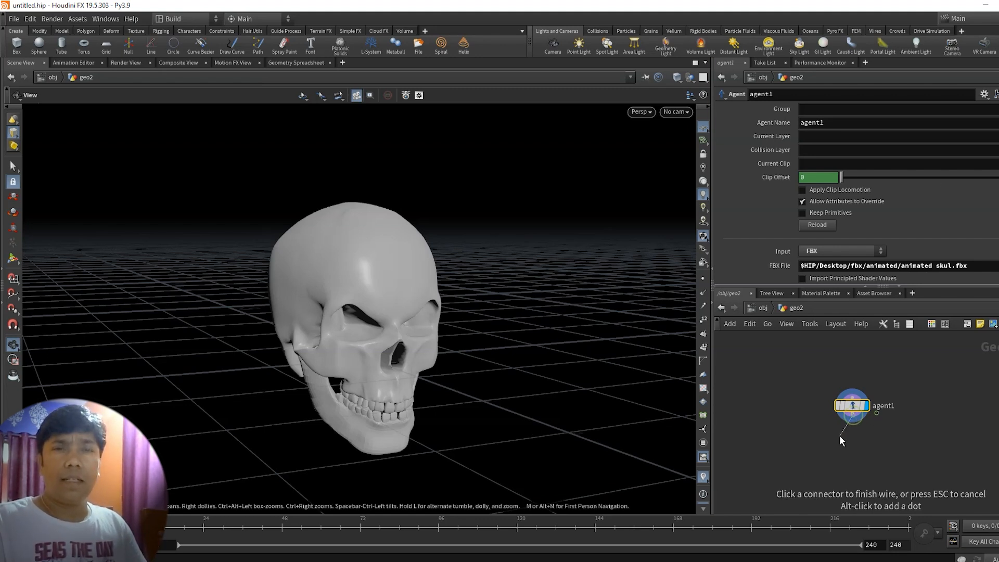
click(840, 437)
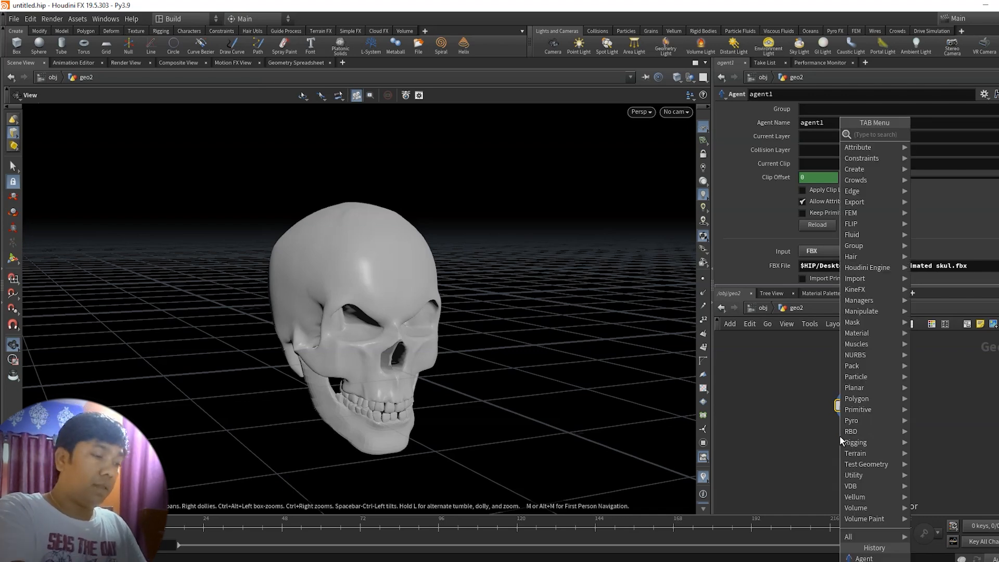
text(trans)
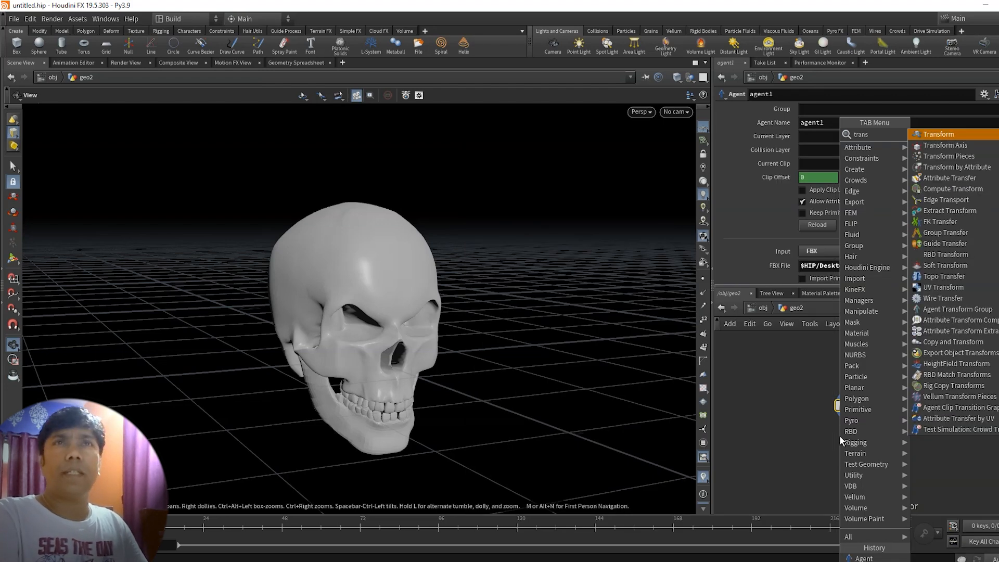
key(Return)
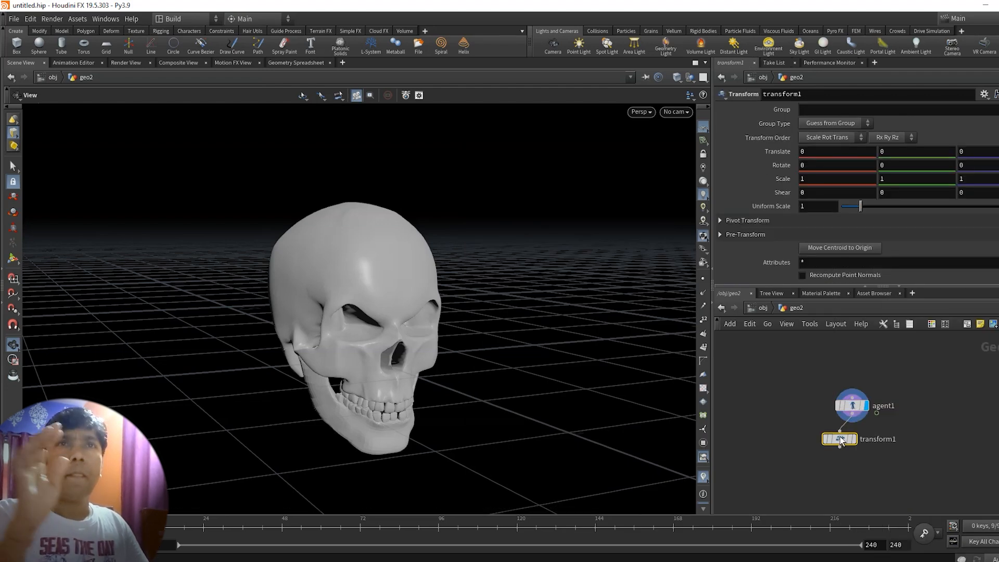
drag(846, 442, 864, 458)
drag(854, 409, 860, 394)
middle_drag(939, 429, 926, 383)
drag(851, 413, 850, 399)
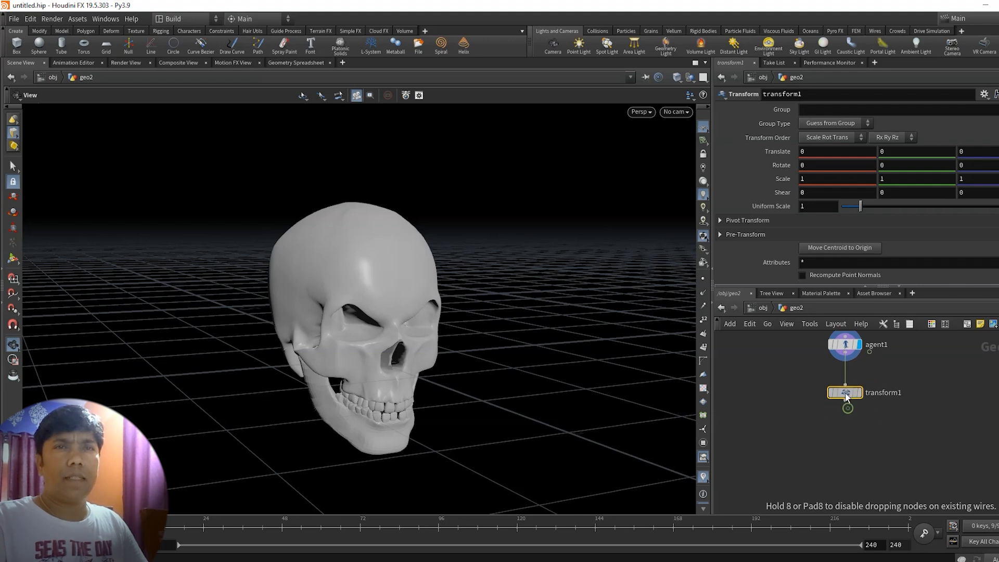
middle_drag(928, 410, 925, 401)
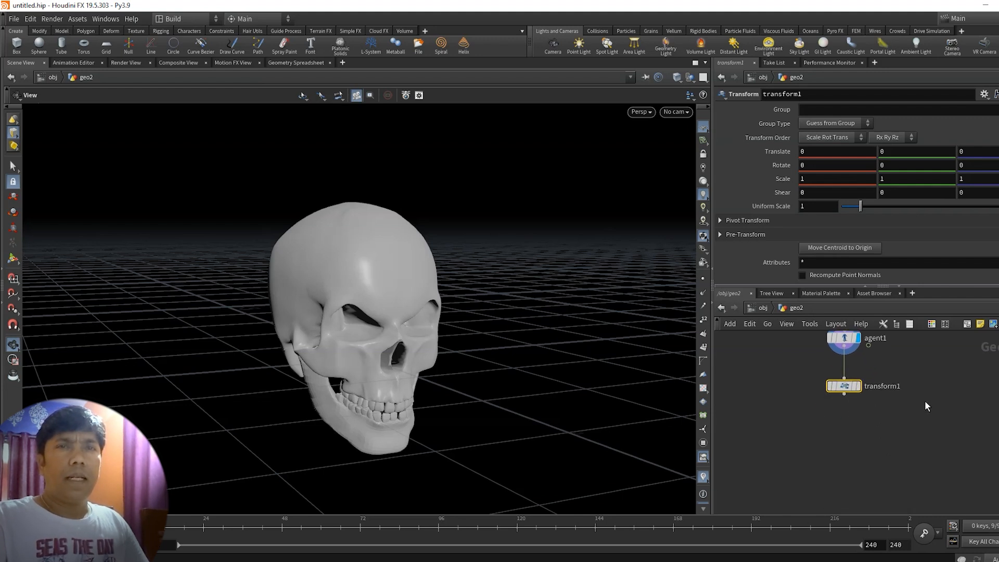
- Turn on the display of transform1 and set its Y translation to 1
click(859, 386)
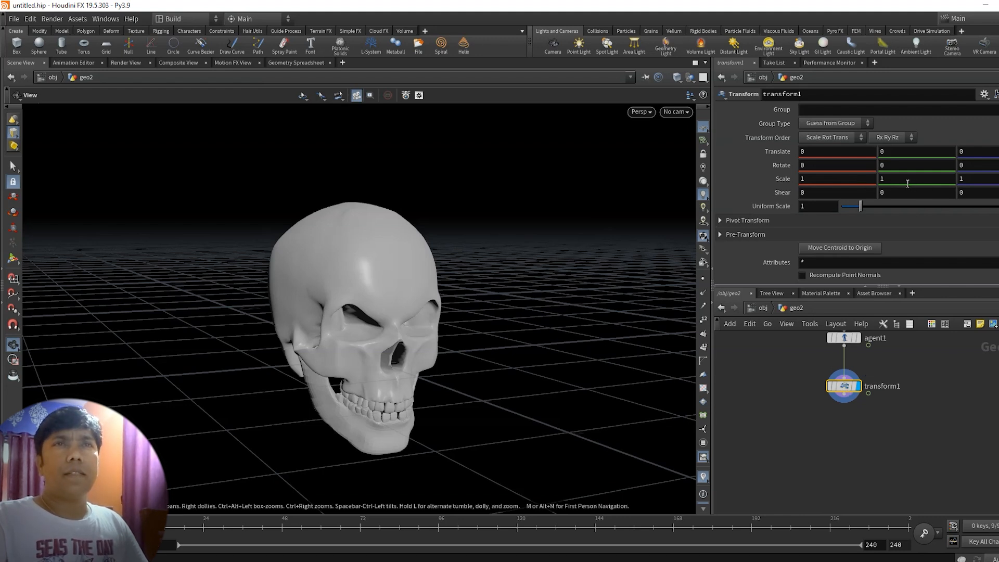
click(900, 166)
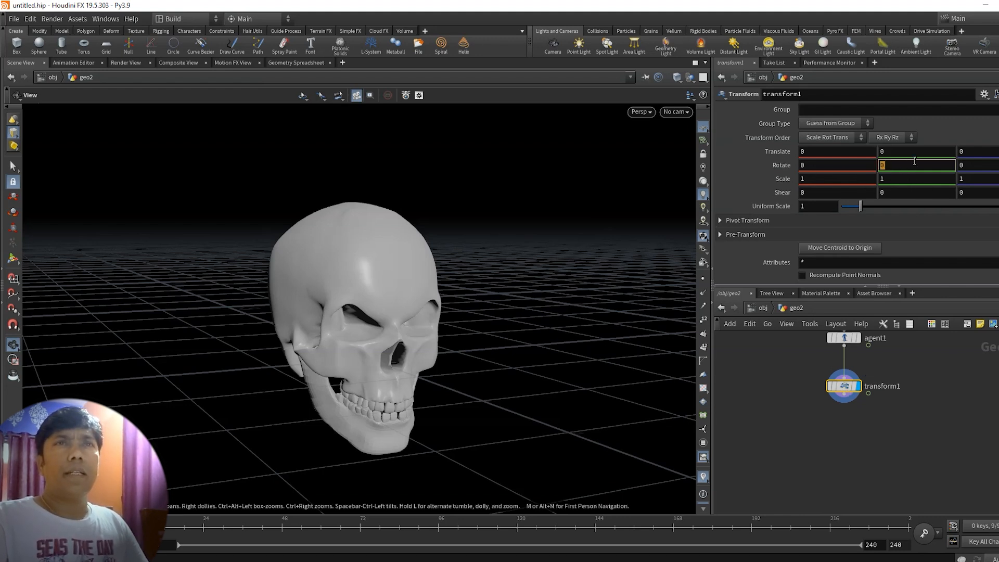
click(898, 152)
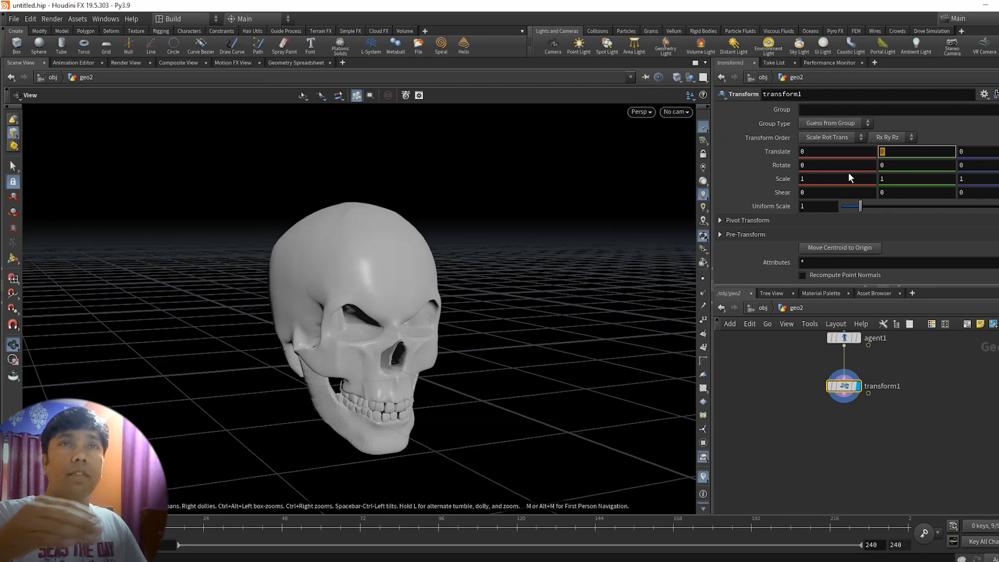
text(1)
key(Return)
drag(479, 404, 503, 387)
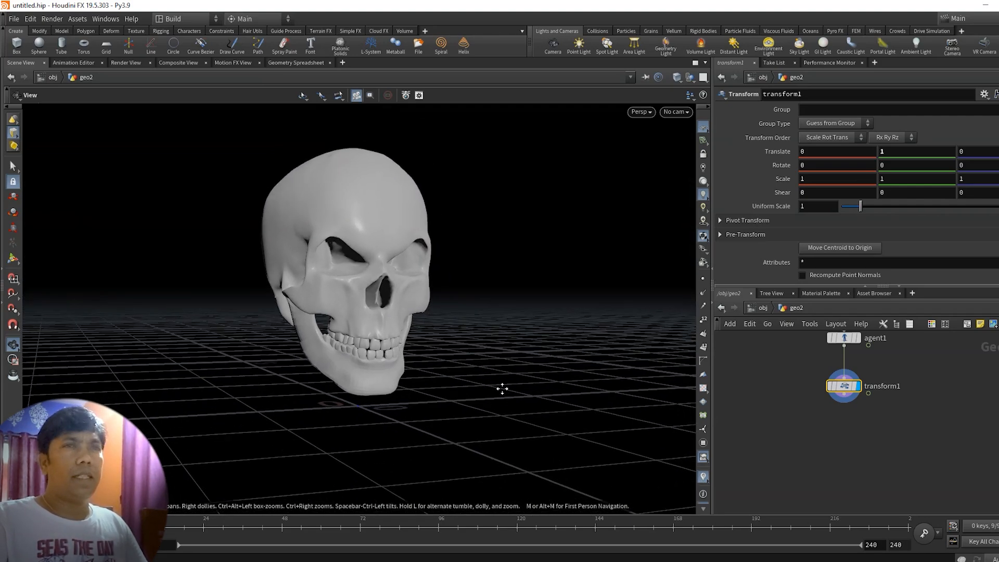
- Reduce the skull's uniform scale to 0.88 in the Transform node
mouse_move(453, 434)
mouse_down()
mouse_move(429, 435)
mouse_move(442, 432)
mouse_up()
click(813, 207)
double_click(813, 207)
drag(861, 207, 858, 207)
drag(59, 369, 436, 362)
middle_drag(436, 363, 436, 365)
- Move the transform1 node closer beneath agent1
middle_drag(906, 417, 881, 448)
middle_drag(826, 423, 835, 420)
drag(835, 420, 829, 405)
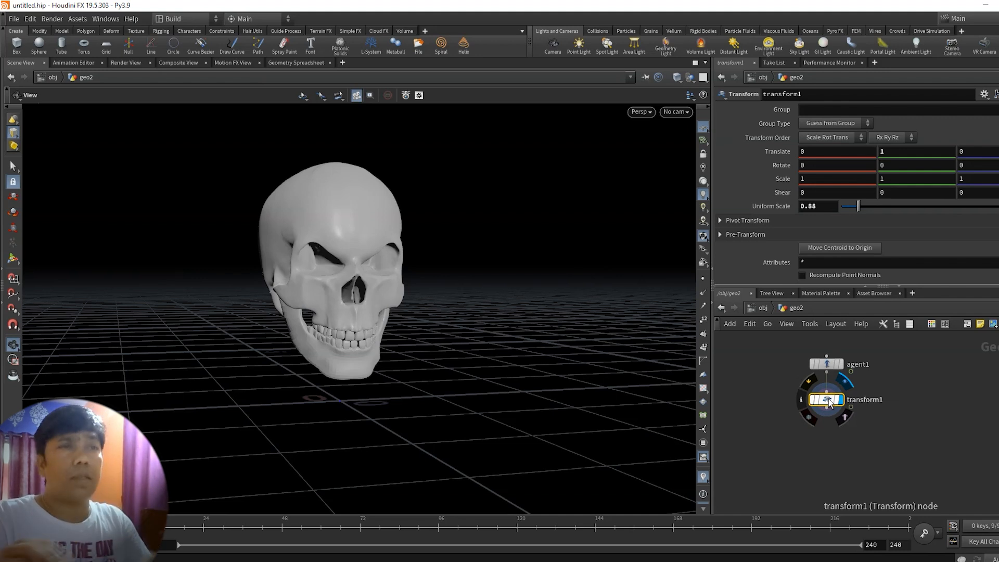
- Append a Pyro Source node to transform1's output and line it up below that node
middle_drag(900, 402, 901, 378)
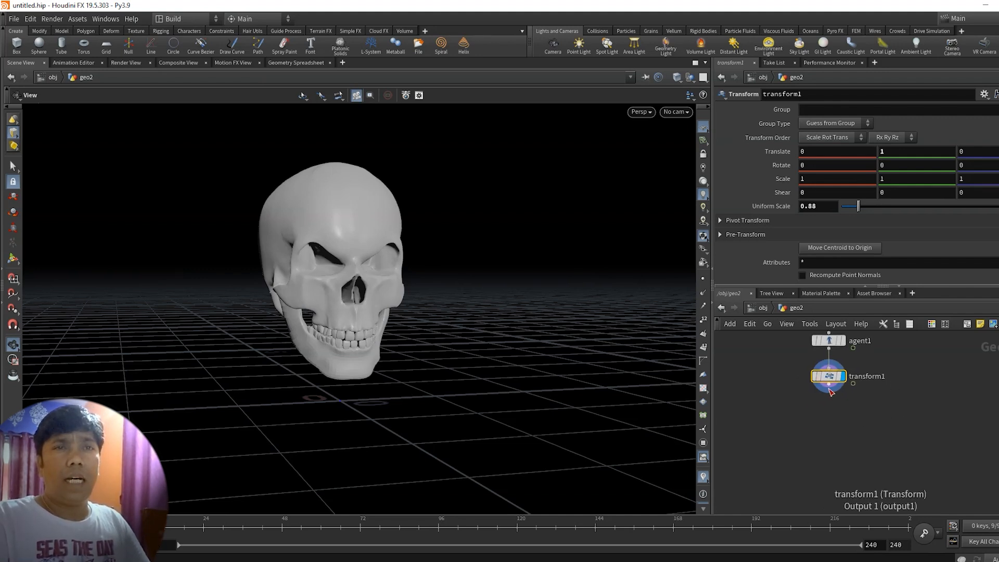
key(Tab)
text(pyros)
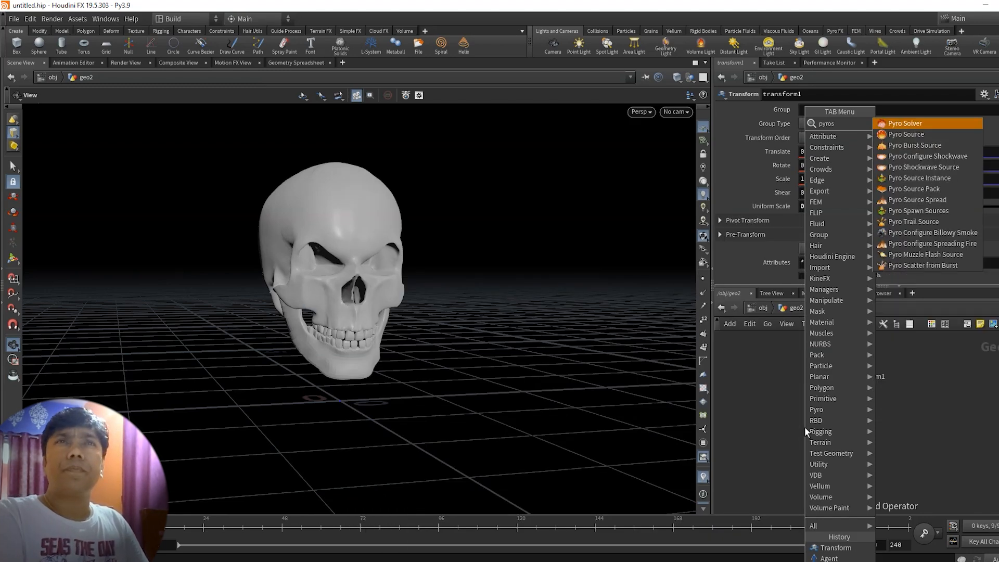
key(Down)
key(Return)
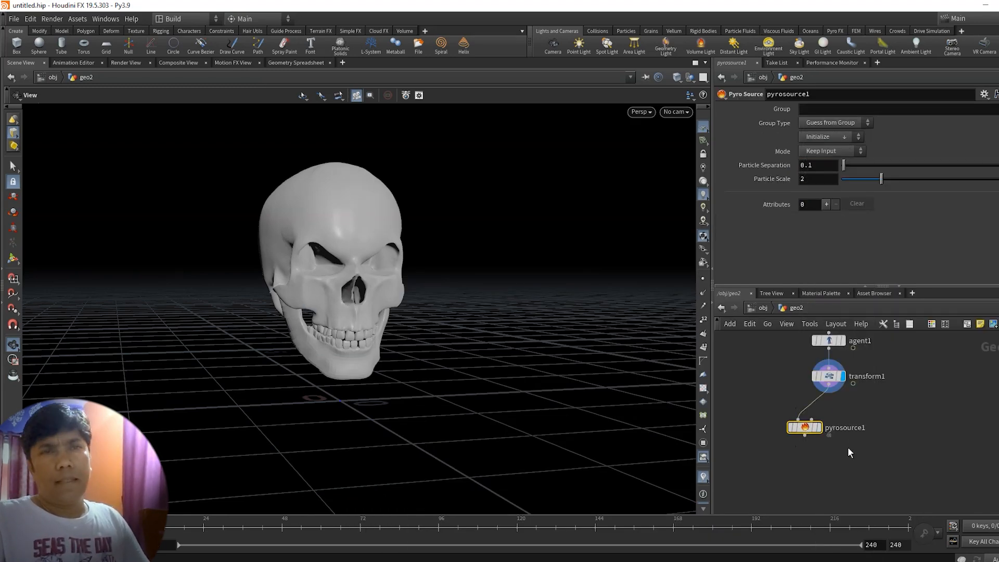
drag(807, 419, 839, 433)
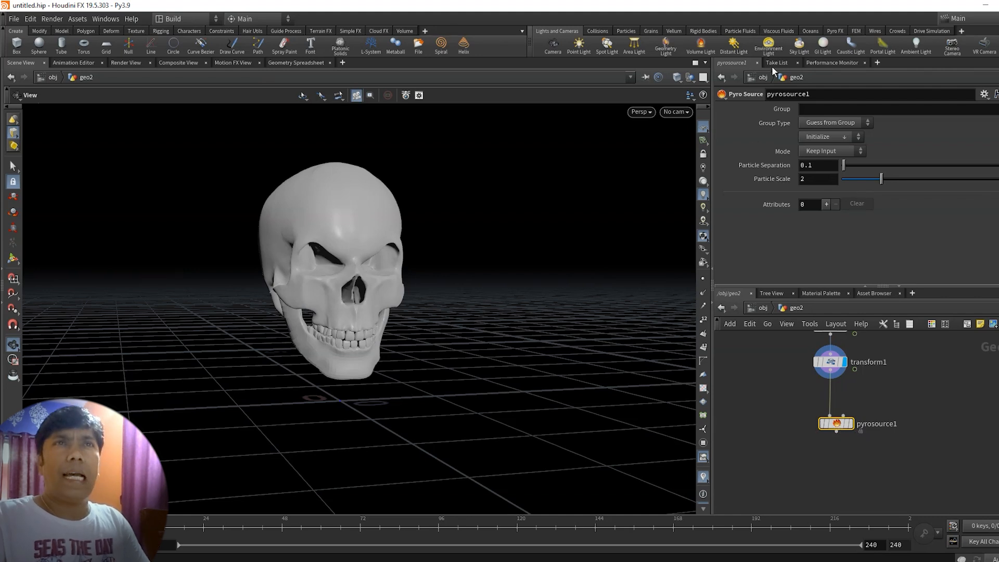
- Initialize the Pyro Source node with Source Smoke and set its mode to Volume Scatter
click(820, 136)
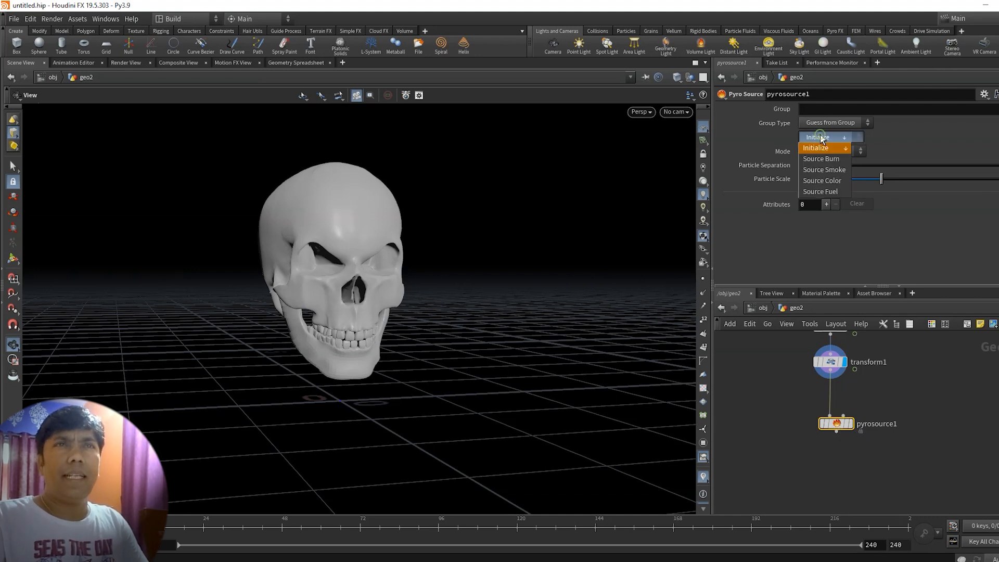
click(829, 169)
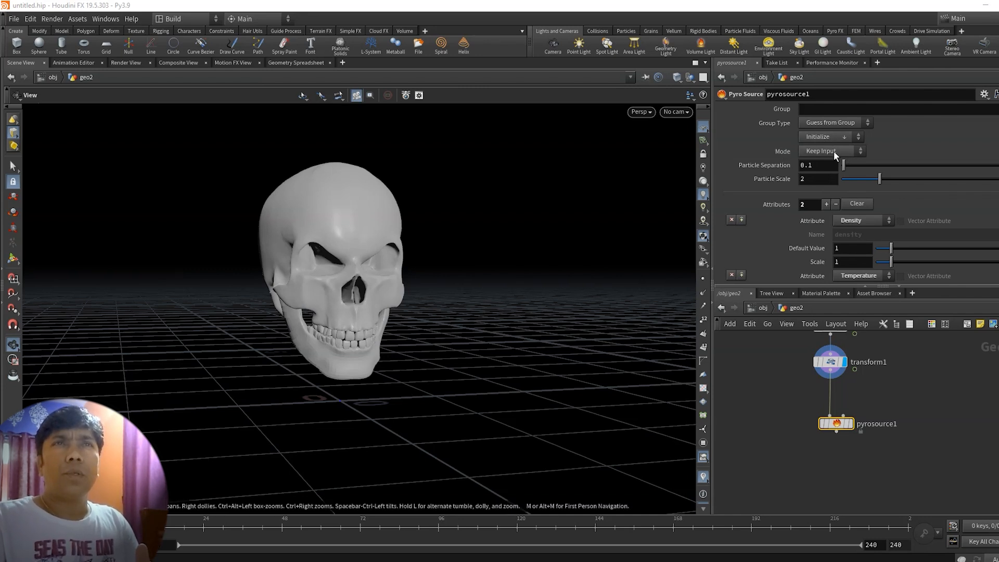
click(833, 151)
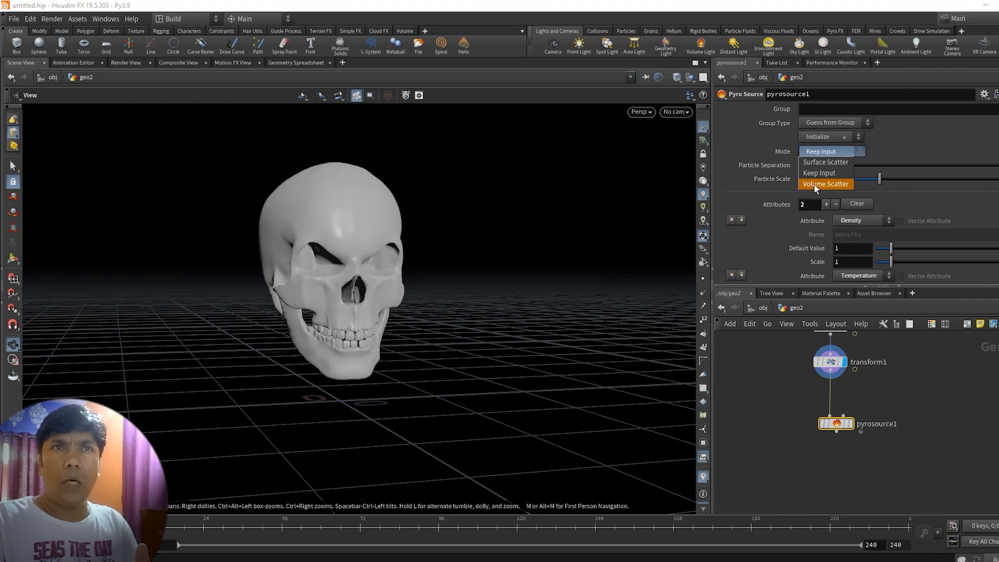
click(814, 183)
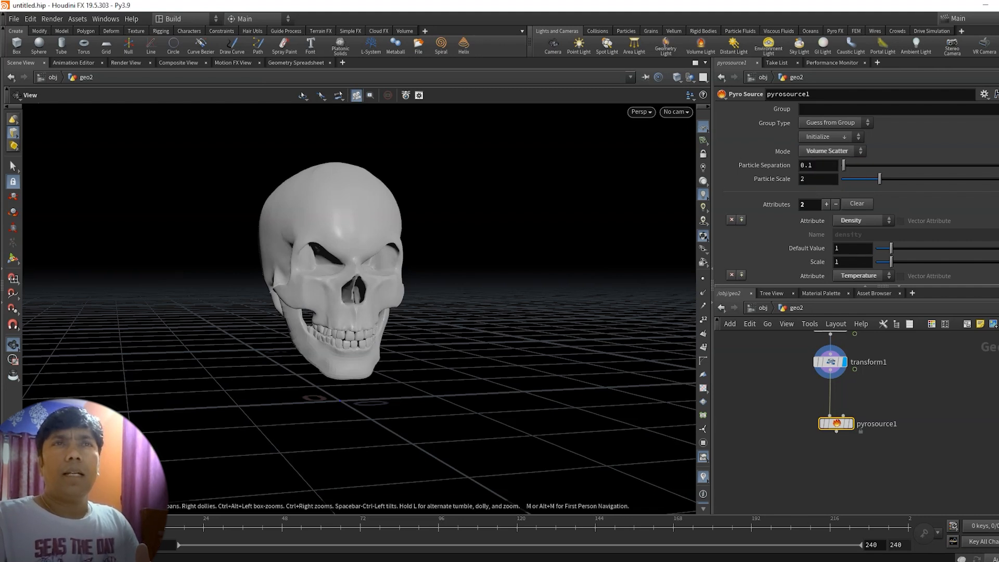
scroll(917, 196, down, 1)
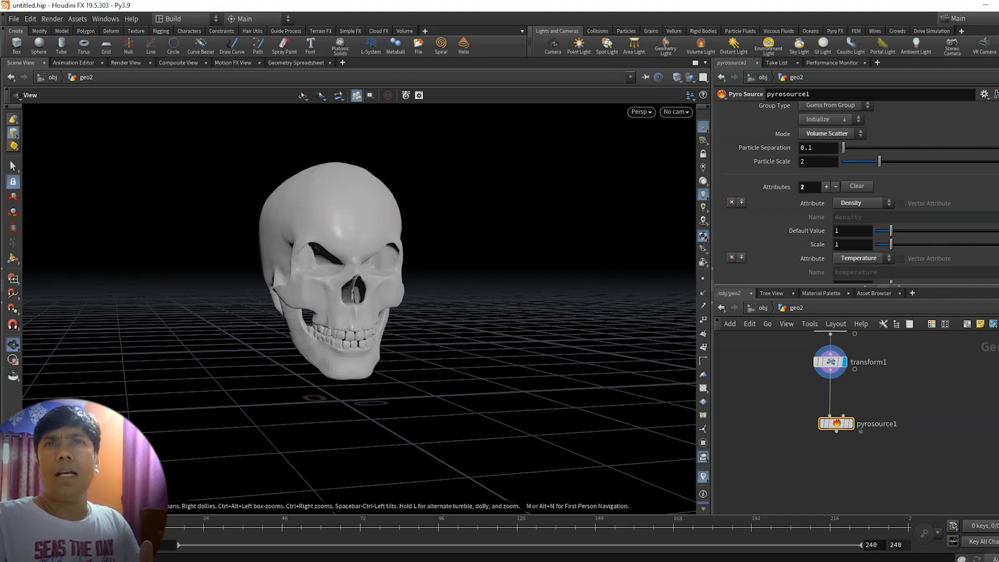
scroll(858, 198, down, 1)
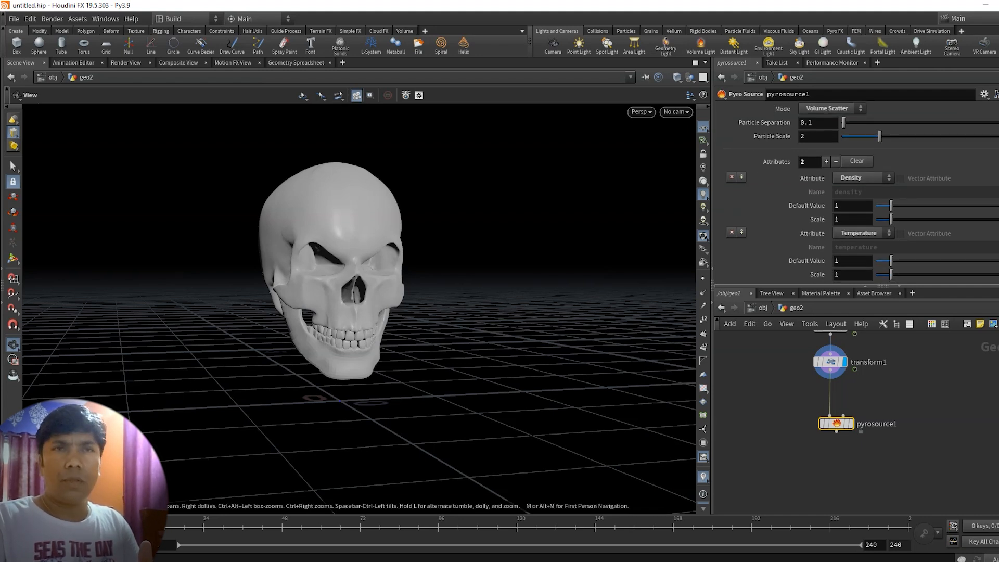
- Append a Point Velocity node to pyrosource1's output and align it directly below
mouse_move(941, 413)
middle_down()
mouse_move(939, 387)
mouse_move(931, 410)
middle_up()
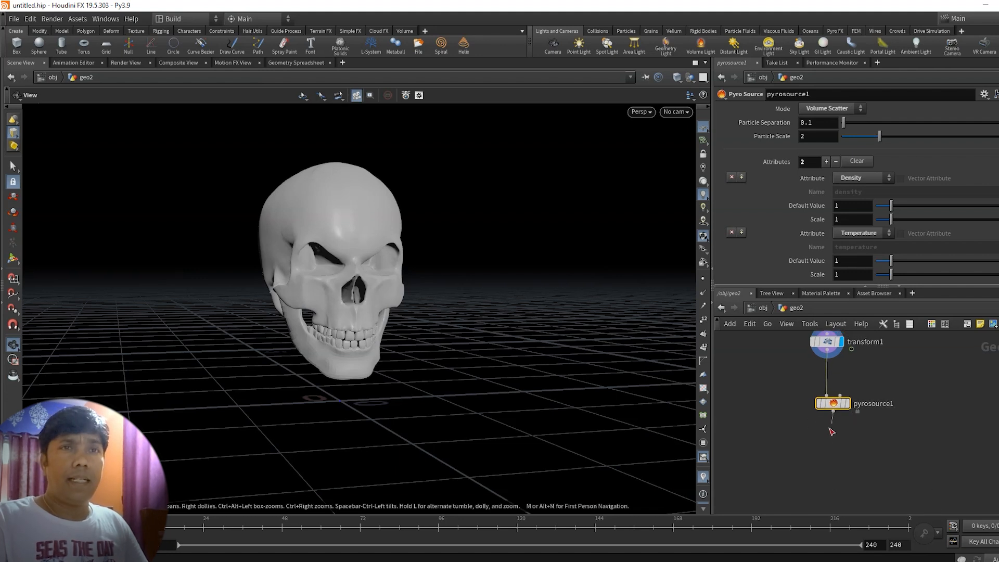
key(Tab)
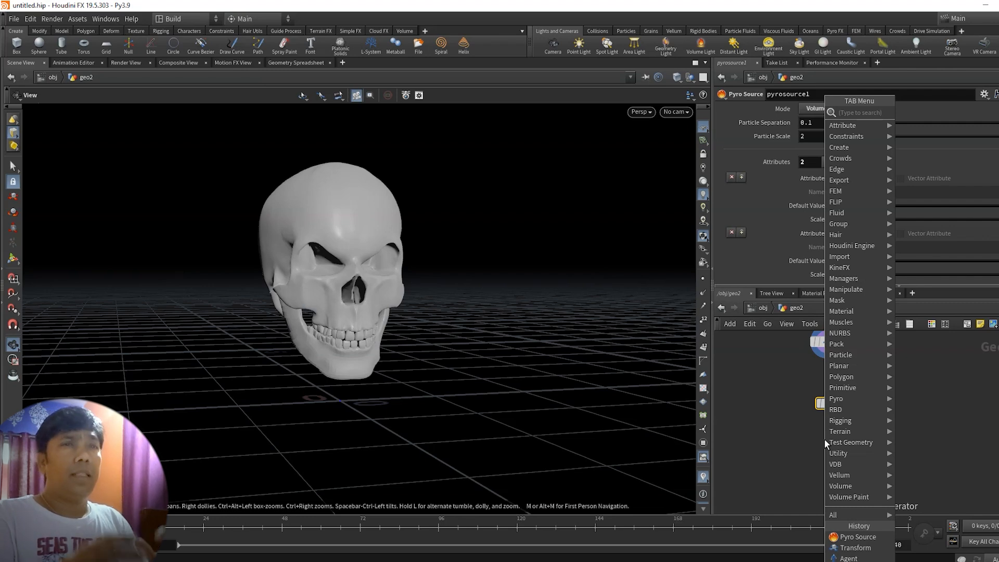
text(point)
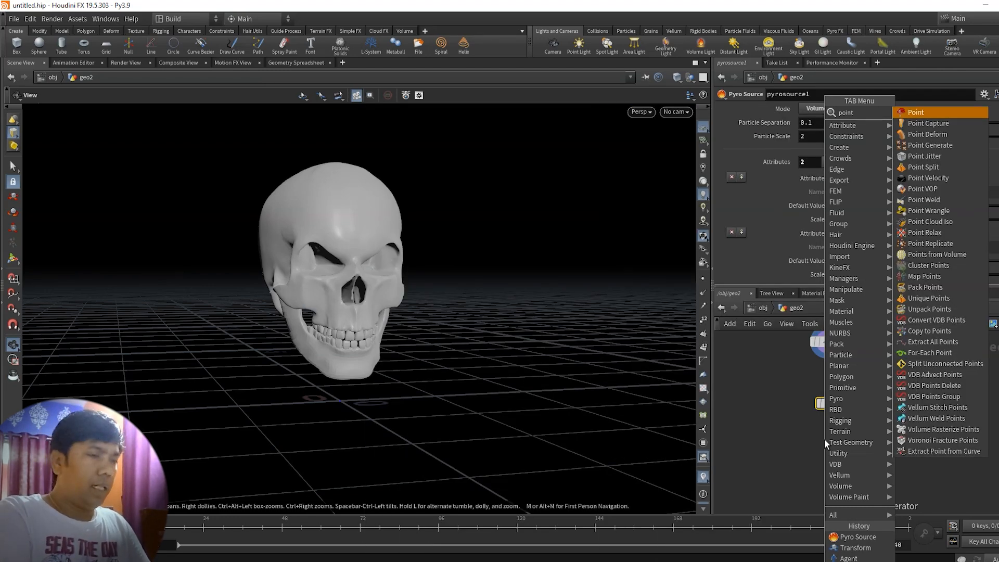
text(v)
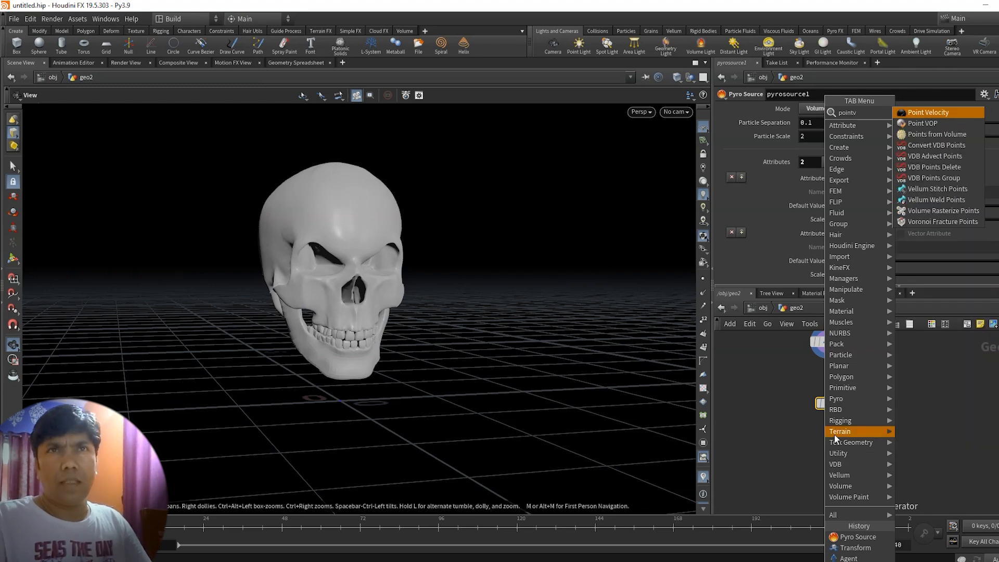
click(942, 113)
middle_drag(926, 385, 926, 384)
mouse_move(818, 413)
mouse_down()
mouse_move(835, 432)
mouse_move(827, 423)
mouse_up()
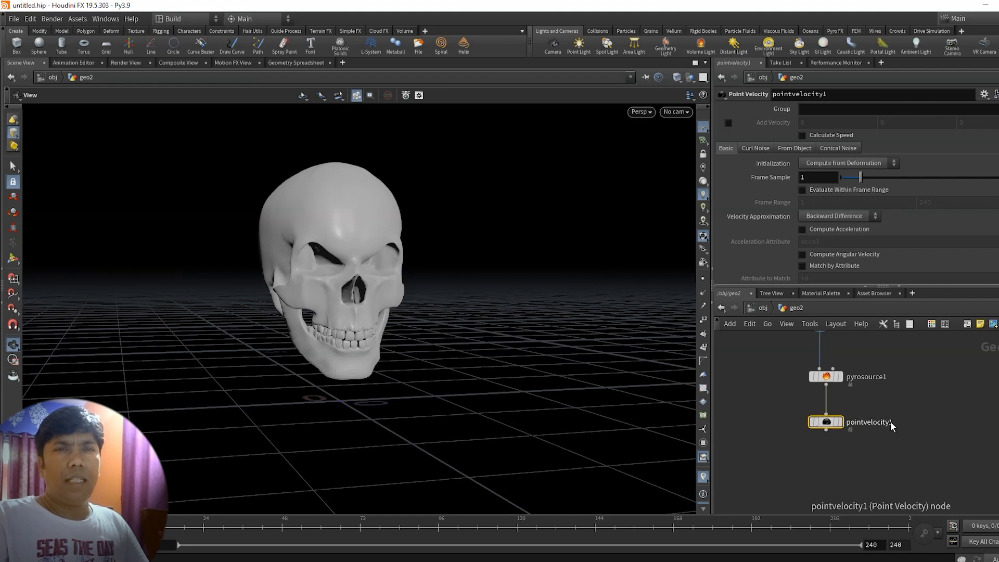
middle_drag(891, 422, 890, 431)
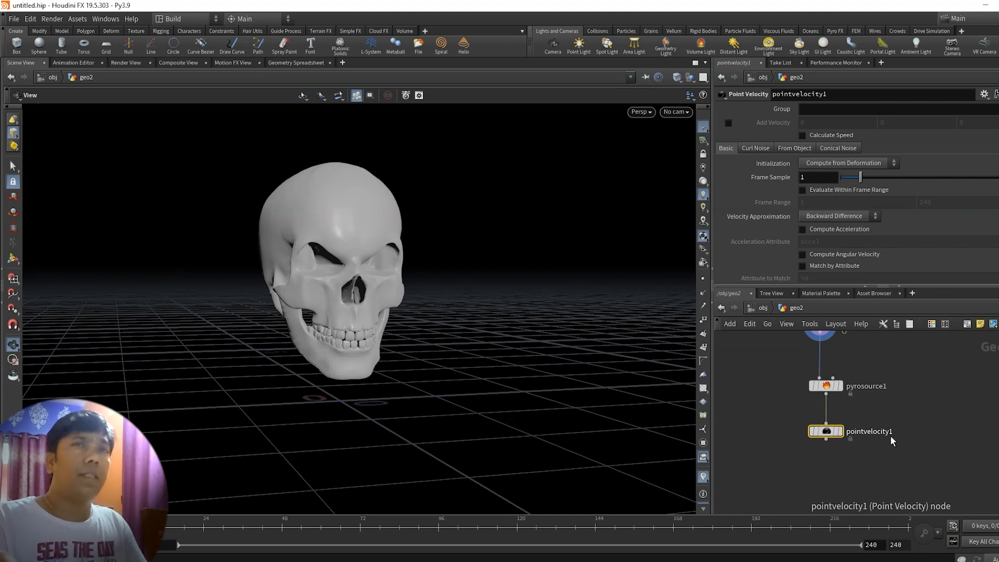
- Nudge the pointvelocity1 node closer to pyrosource1 and display its result in the viewport
drag(826, 430, 826, 425)
click(840, 425)
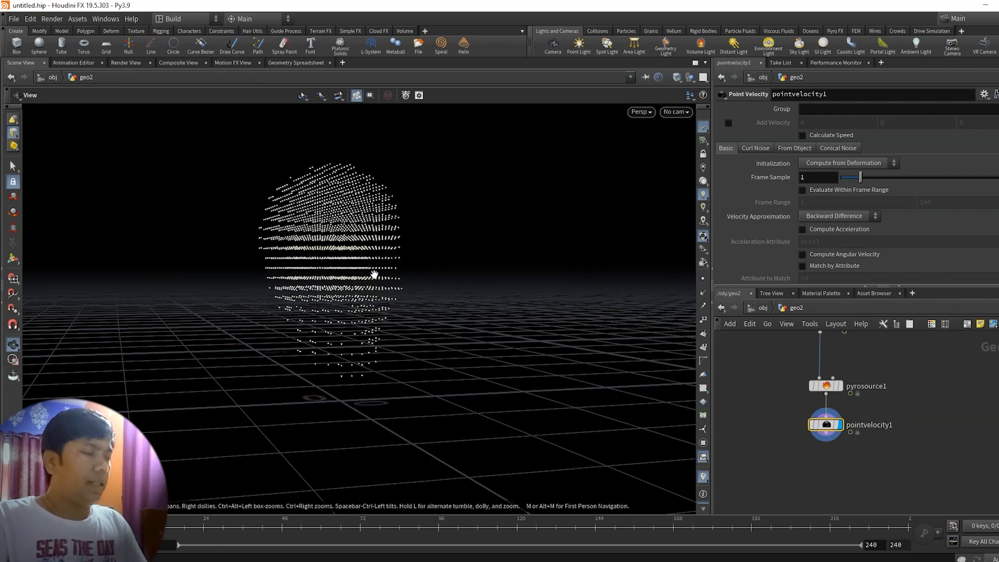
drag(323, 279, 372, 290)
middle_drag(373, 290, 373, 300)
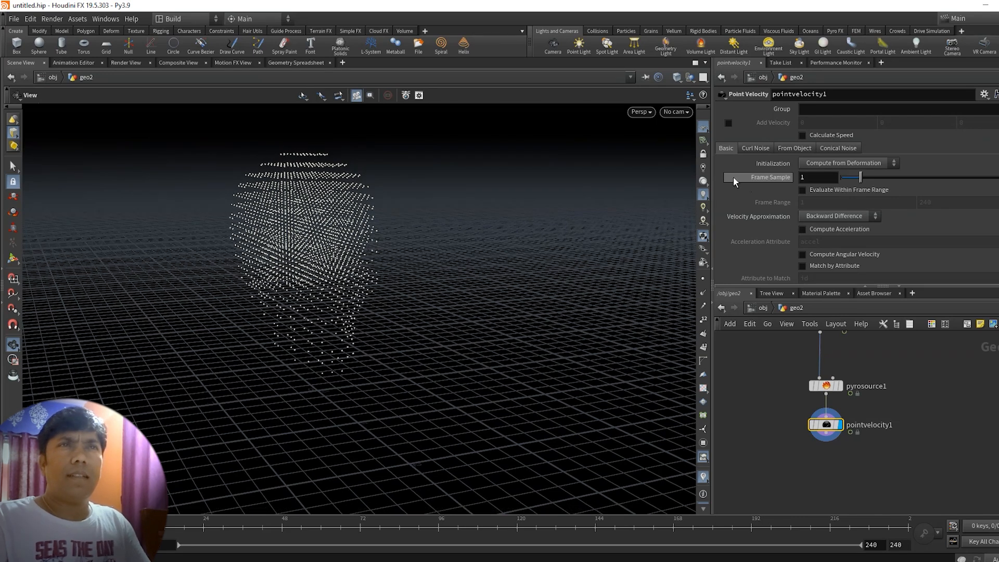
- Enable Add Curl Noise on the pointvelocity1 node
click(751, 148)
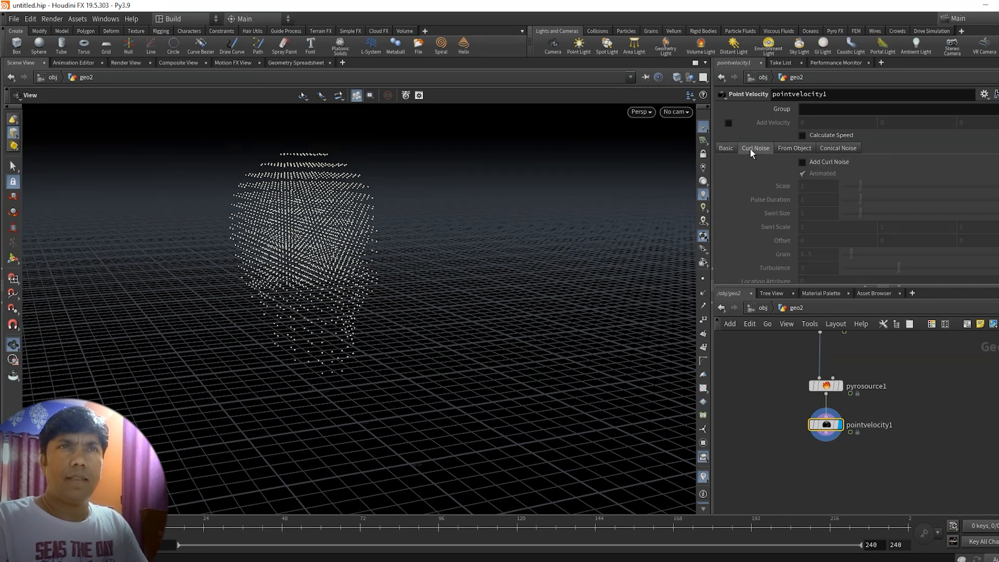
click(832, 161)
click(814, 190)
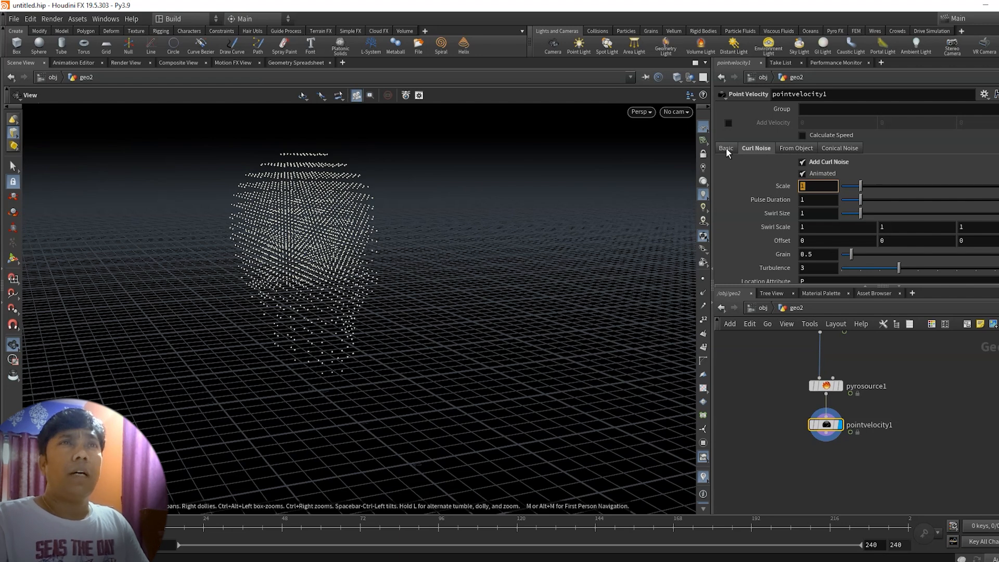
- Change pointvelocity1's velocity Initialization to Set to Value
click(726, 148)
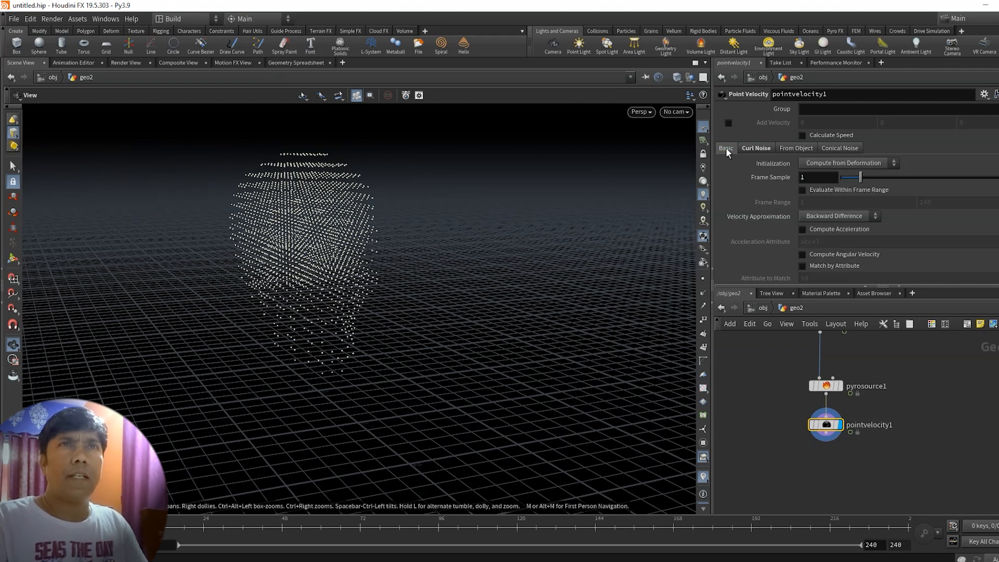
click(819, 163)
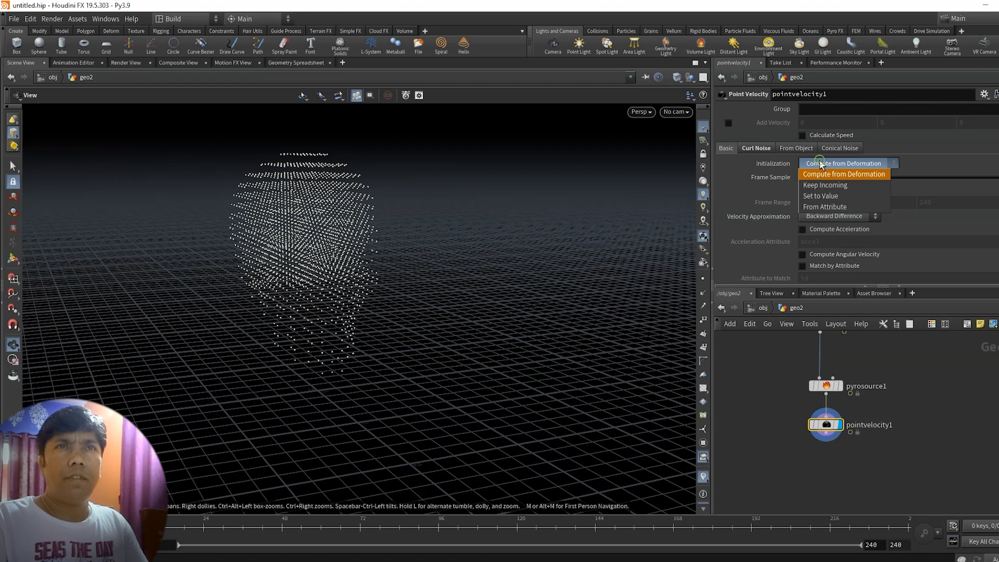
click(823, 197)
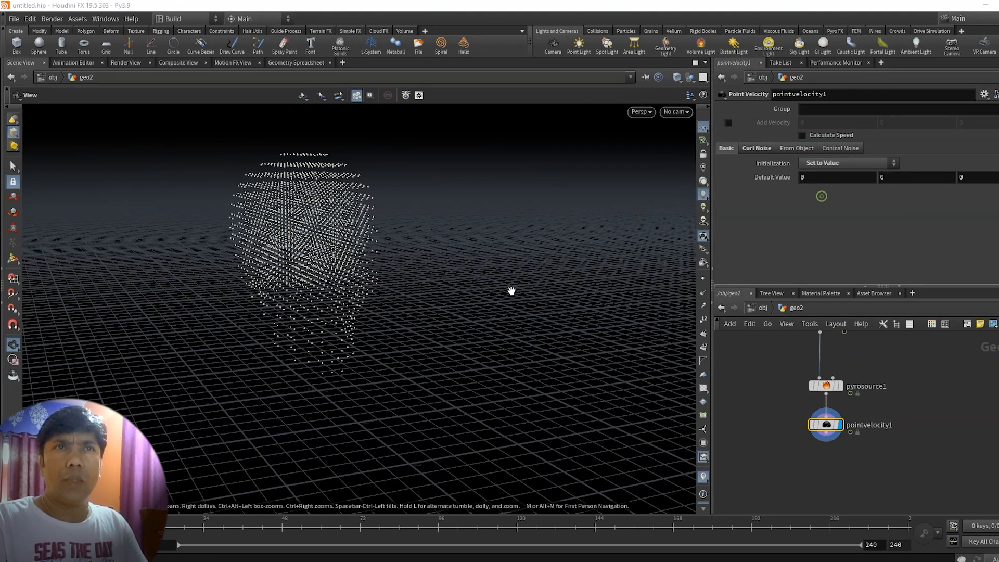
drag(442, 283, 452, 380)
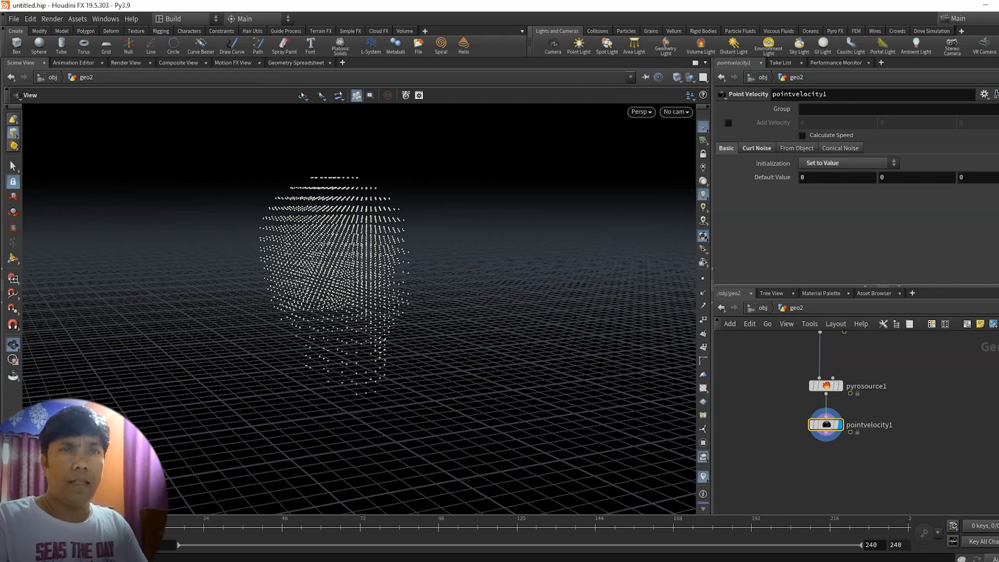
- Visualize the v attribute in the viewport from pointvelocity1's node information, then close the information window
mouse_move(831, 425)
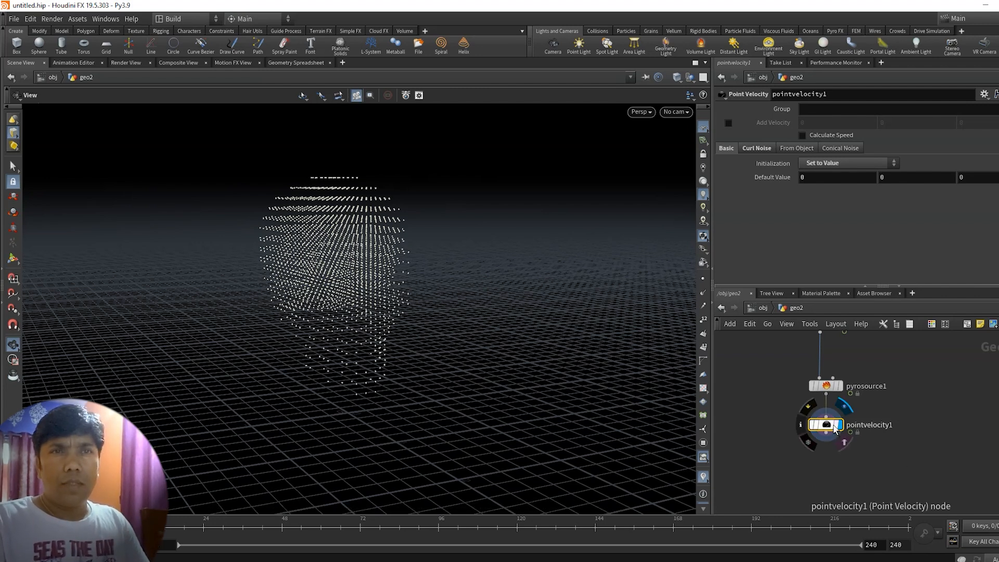
click(802, 426)
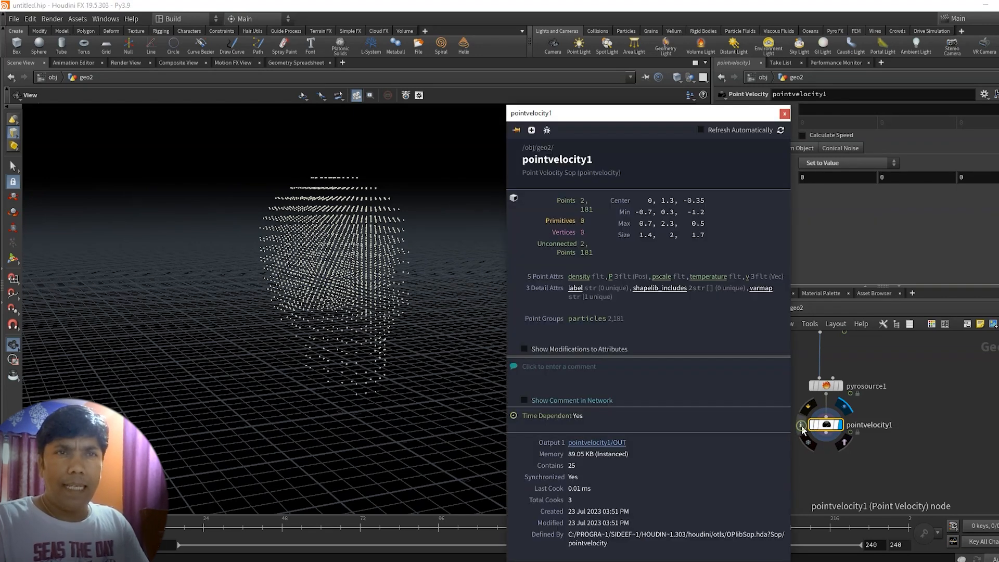
click(747, 276)
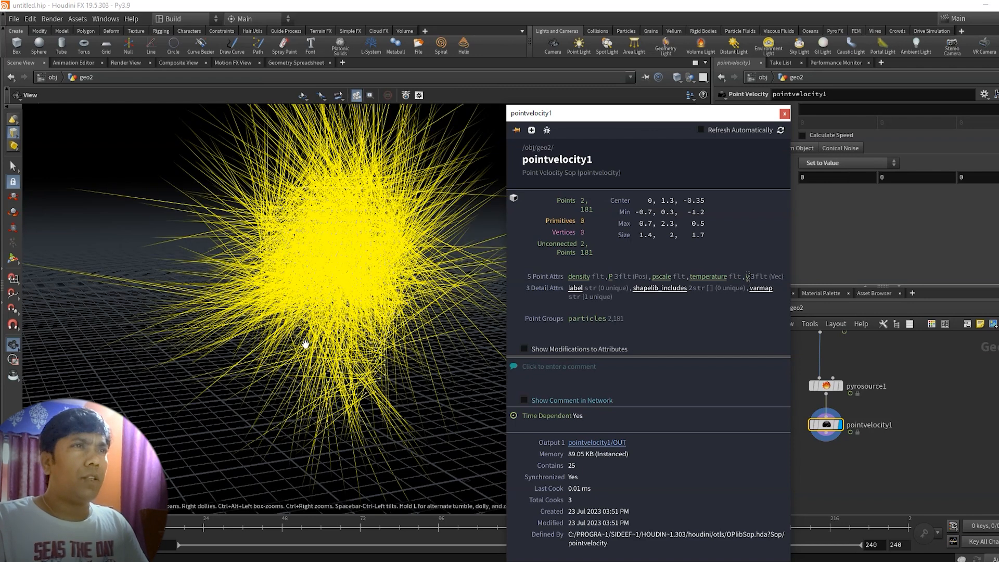
click(785, 113)
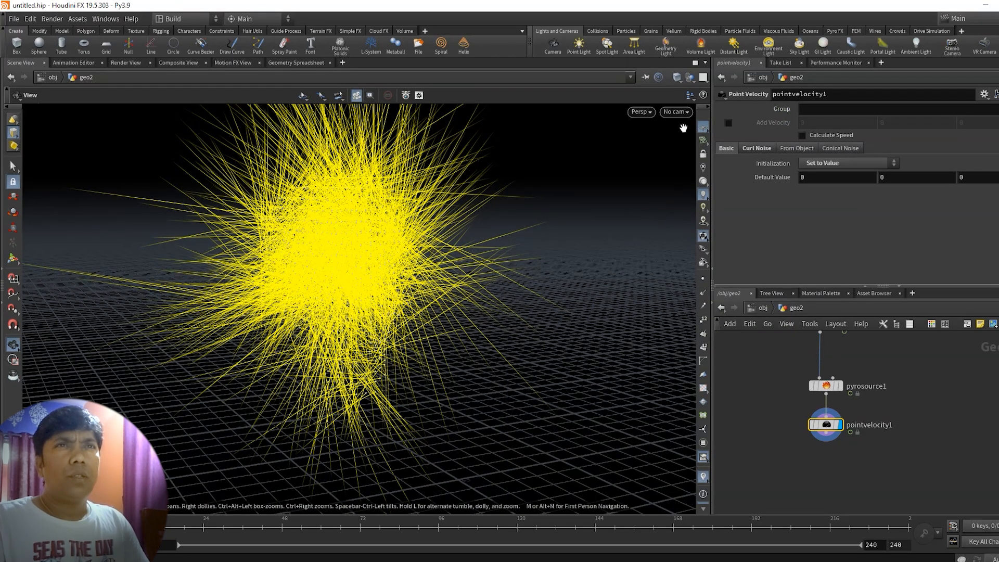
- Set the Y component of pointvelocity1's Default Value to 2 to give the points upward velocity
middle_drag(951, 389, 951, 412)
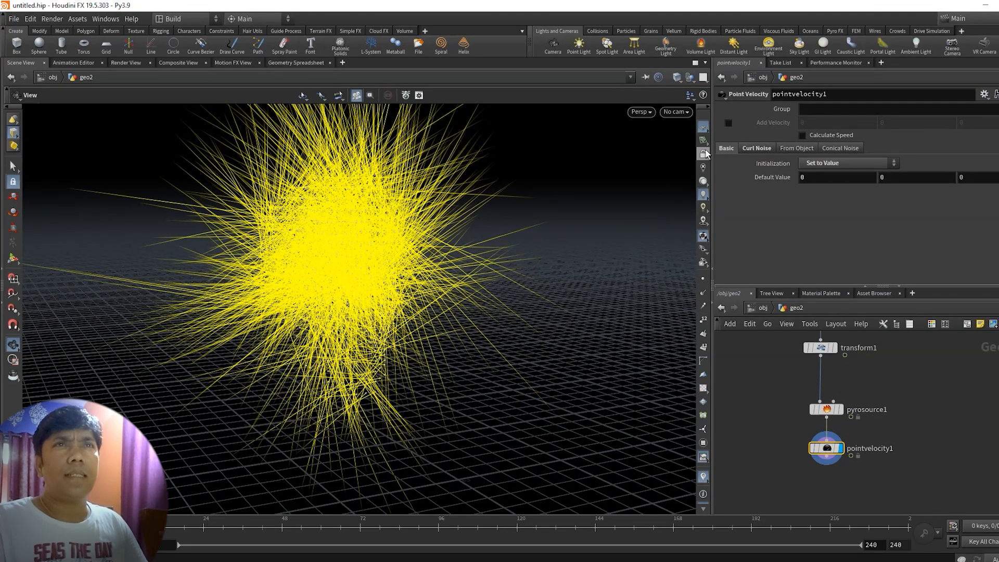
click(752, 149)
drag(860, 186, 860, 186)
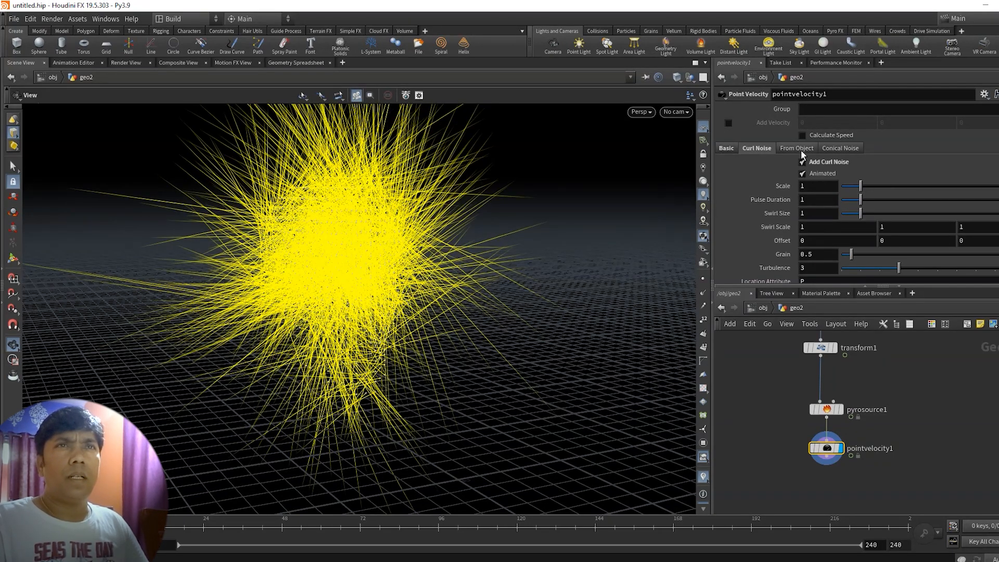
click(726, 149)
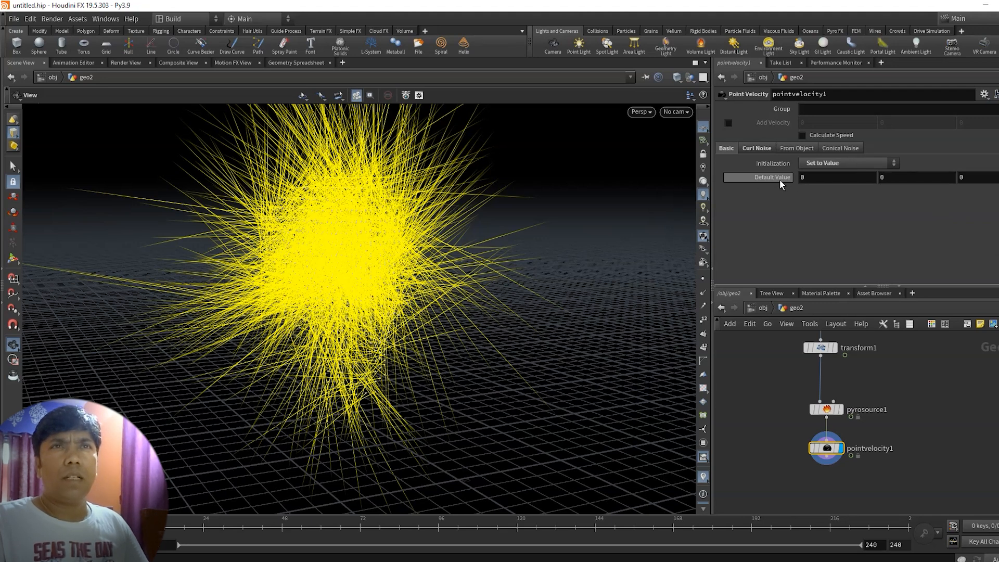
click(888, 179)
text(2)
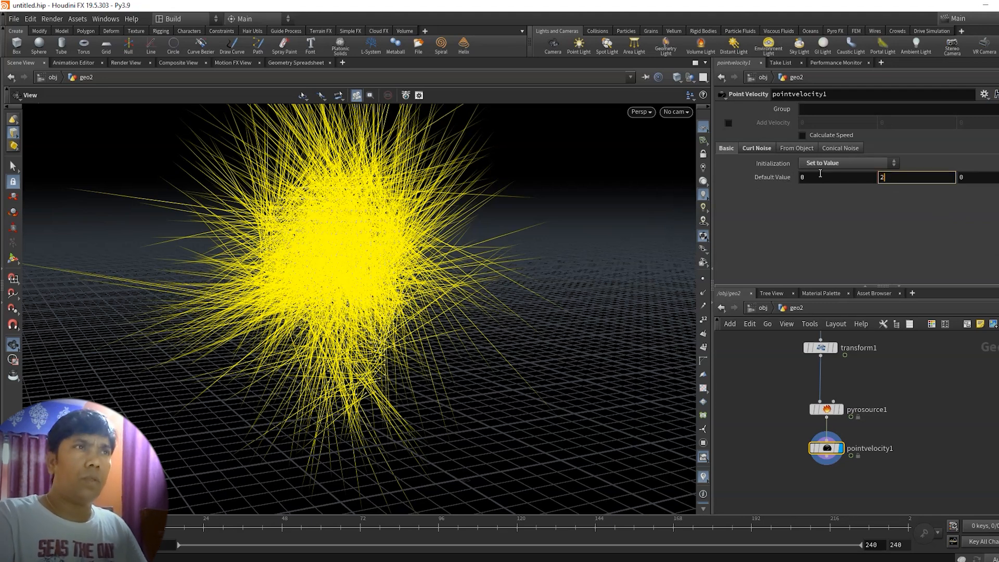
key(Return)
middle_drag(493, 243, 439, 382)
drag(439, 381, 486, 374)
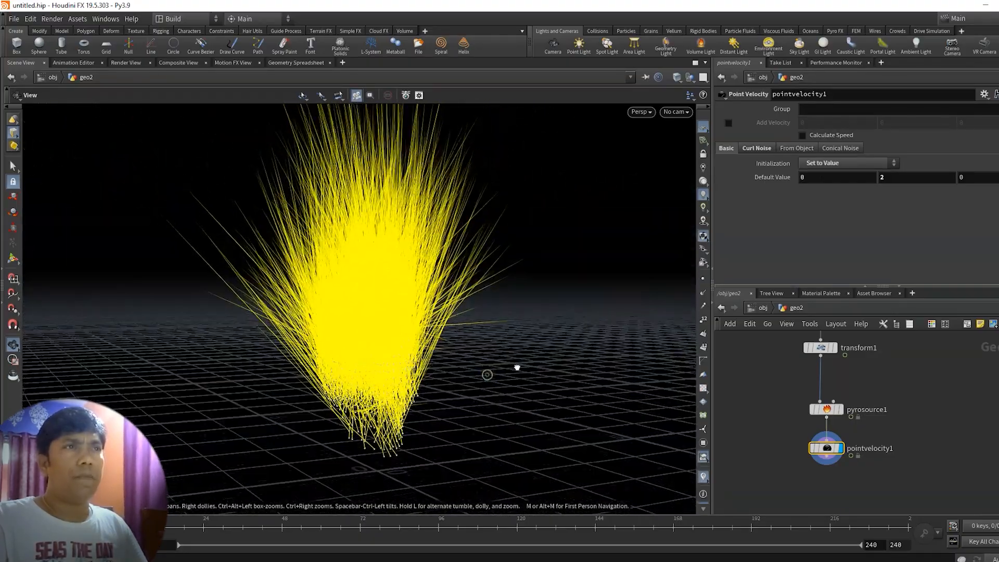
- Set pointvelocity1's curl noise Scale to 0.74 and its Swirl Size to 1
click(757, 149)
drag(856, 189, 865, 211)
drag(299, 422, 487, 359)
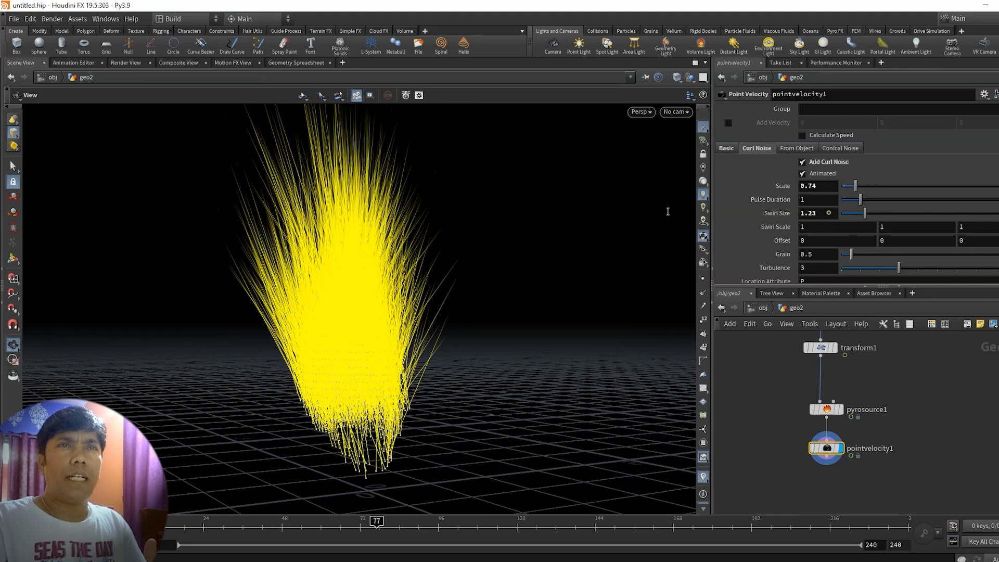
click(819, 214)
text(1)
key(Return)
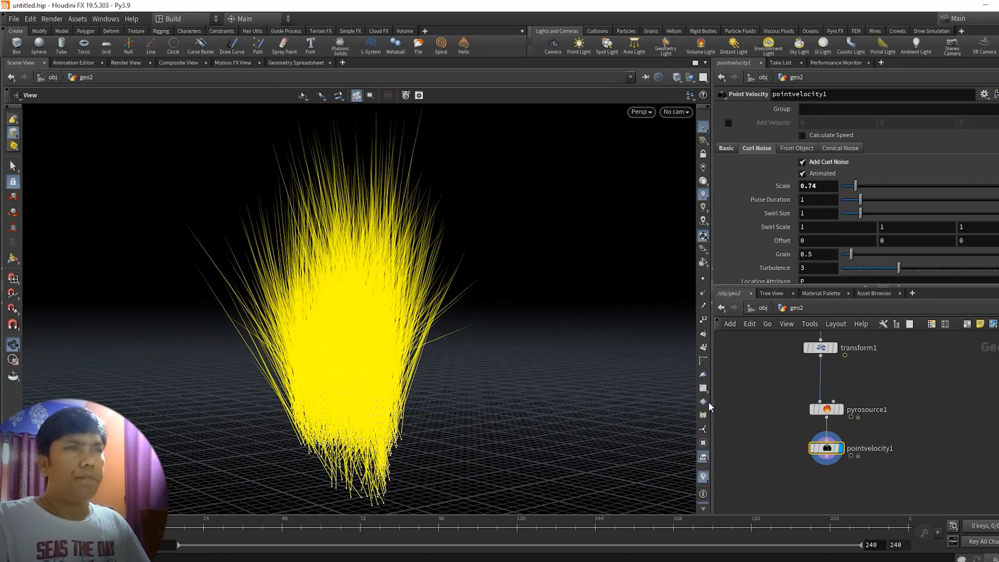
- Append a Volume Rasterize Attributes node to pointvelocity1's output
middle_drag(389, 407, 394, 382)
middle_drag(904, 480, 898, 442)
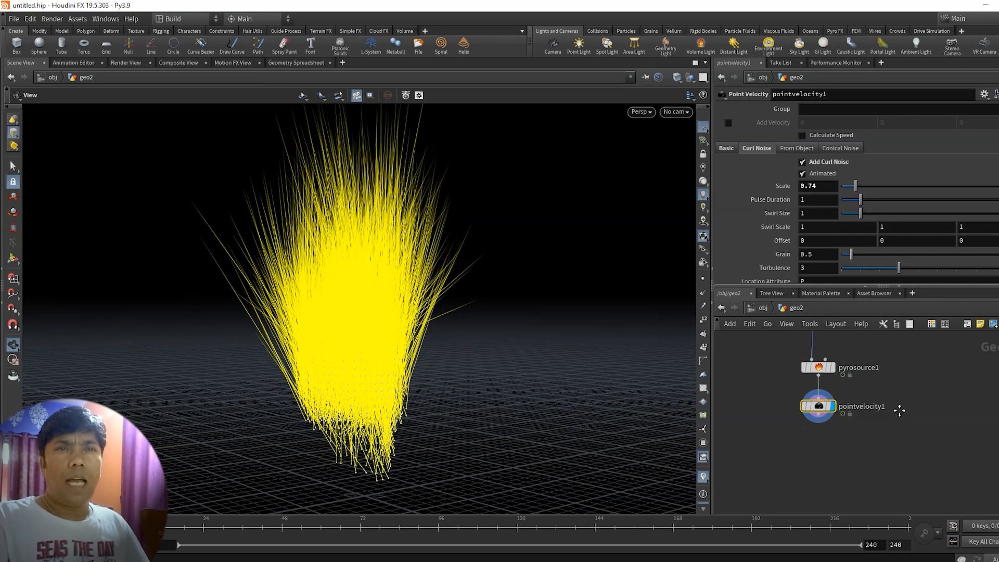
drag(818, 414, 815, 453)
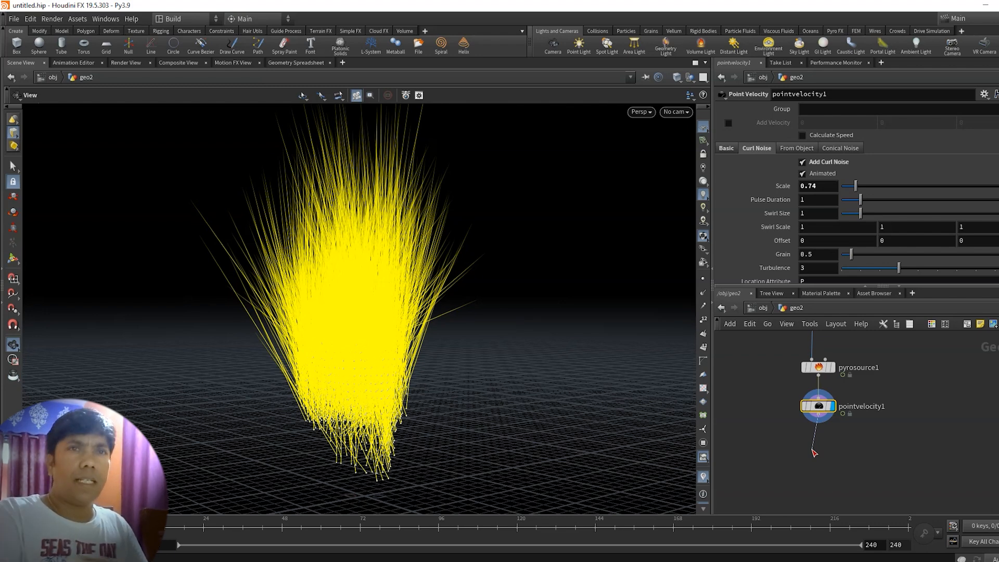
click(814, 450)
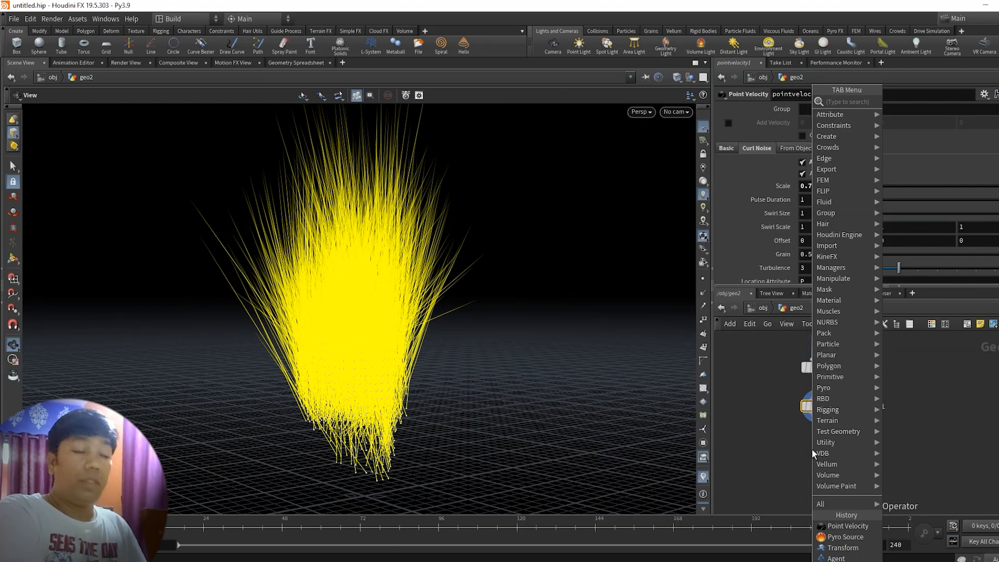
text(rast)
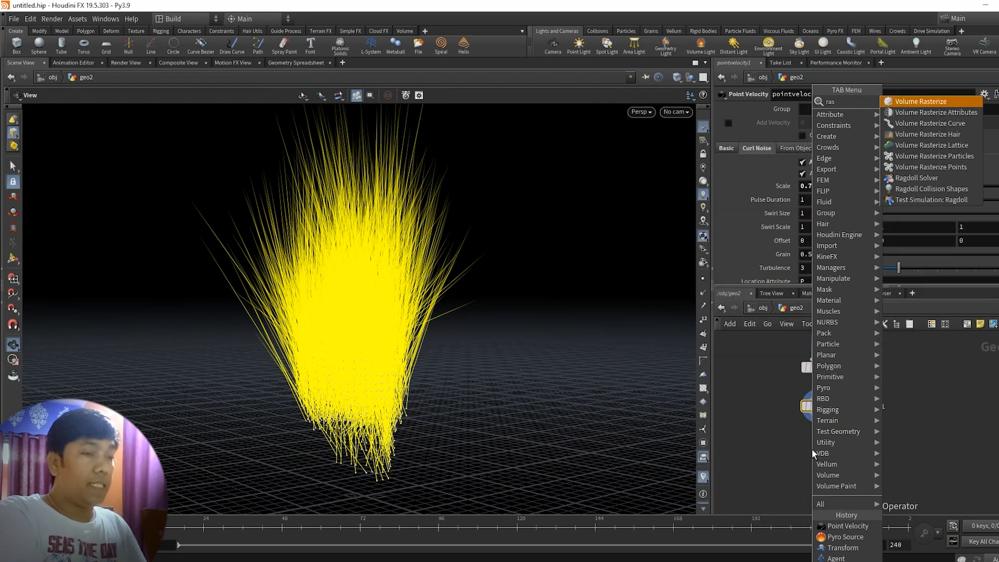
click(948, 112)
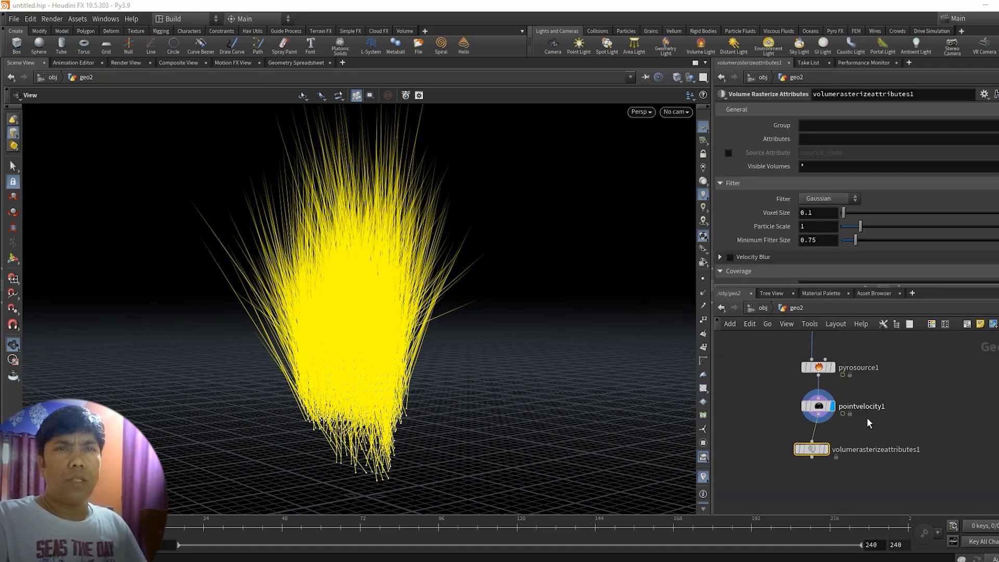
- Line up volumerasterizeattributes1 directly below pointvelocity1 and make it the displayed node
drag(803, 396, 810, 409)
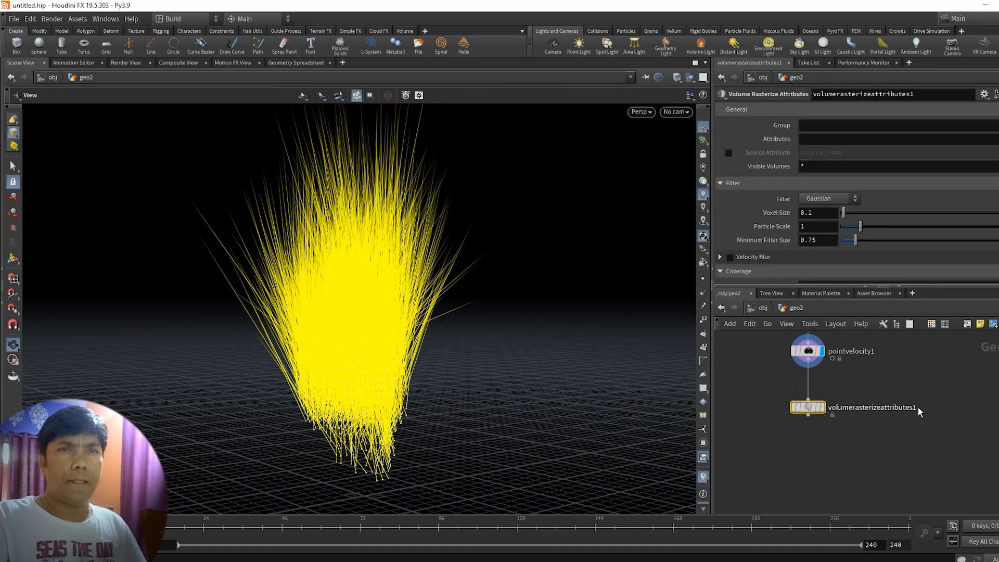
middle_drag(917, 411, 917, 393)
drag(806, 393, 814, 405)
click(824, 397)
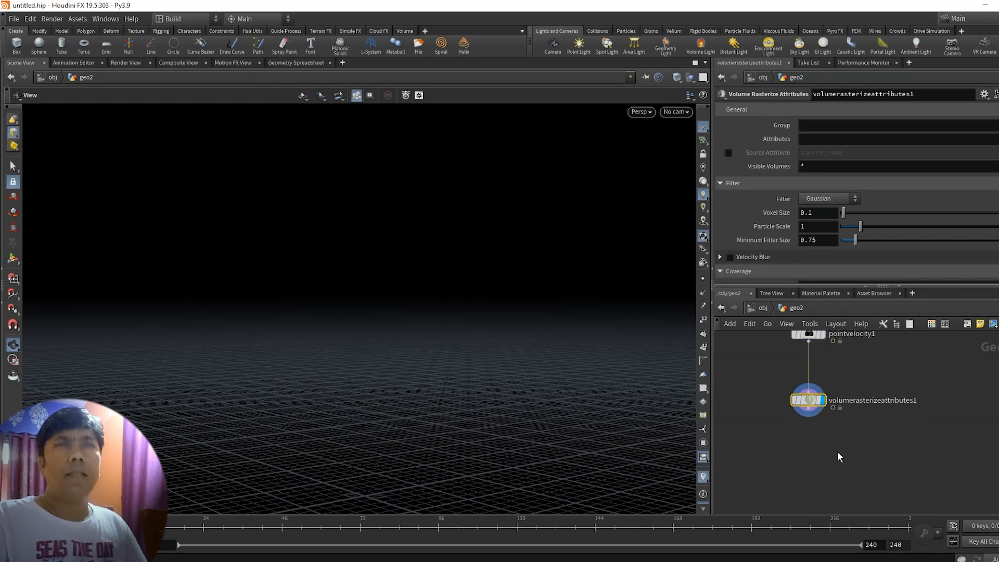
- Choose density, temperature and v as the attributes that volumerasterizeattributes1 rasterizes
mouse_move(798, 413)
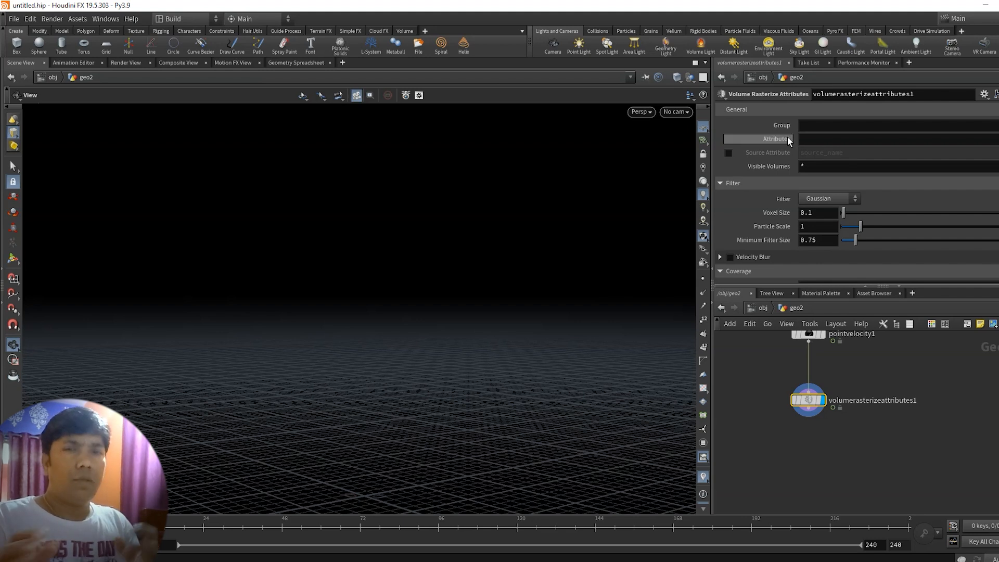
mouse_move(789, 140)
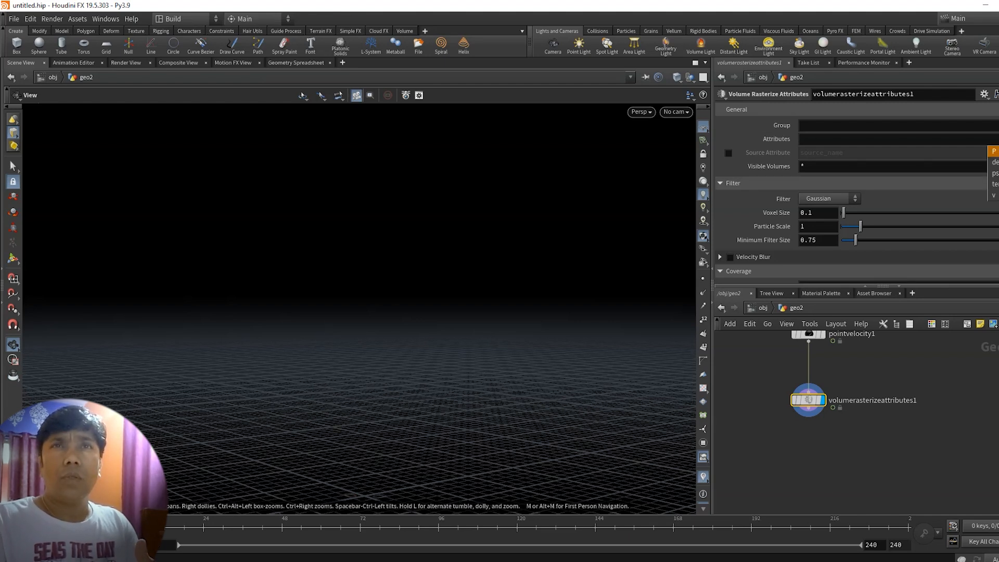
click(995, 162)
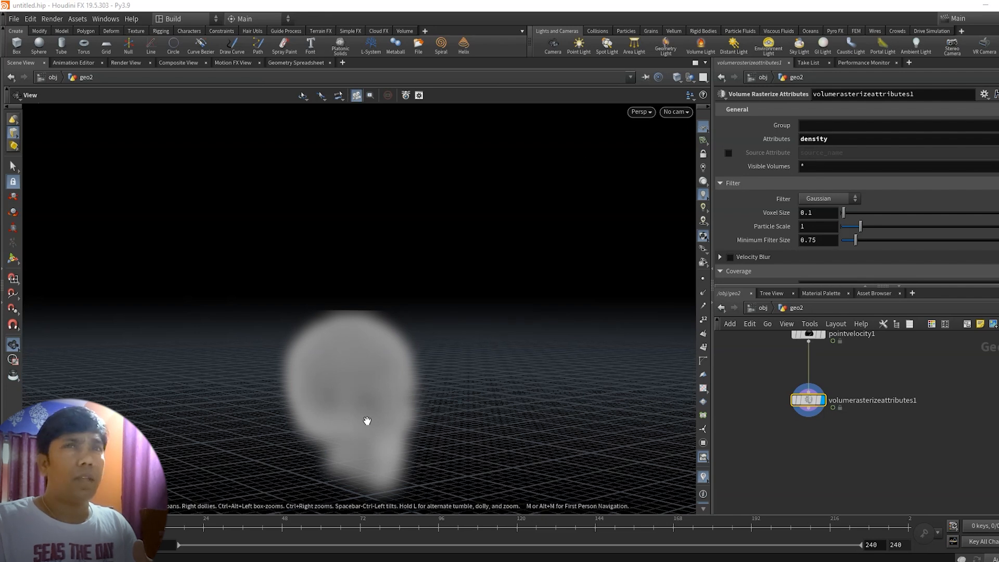
click(997, 139)
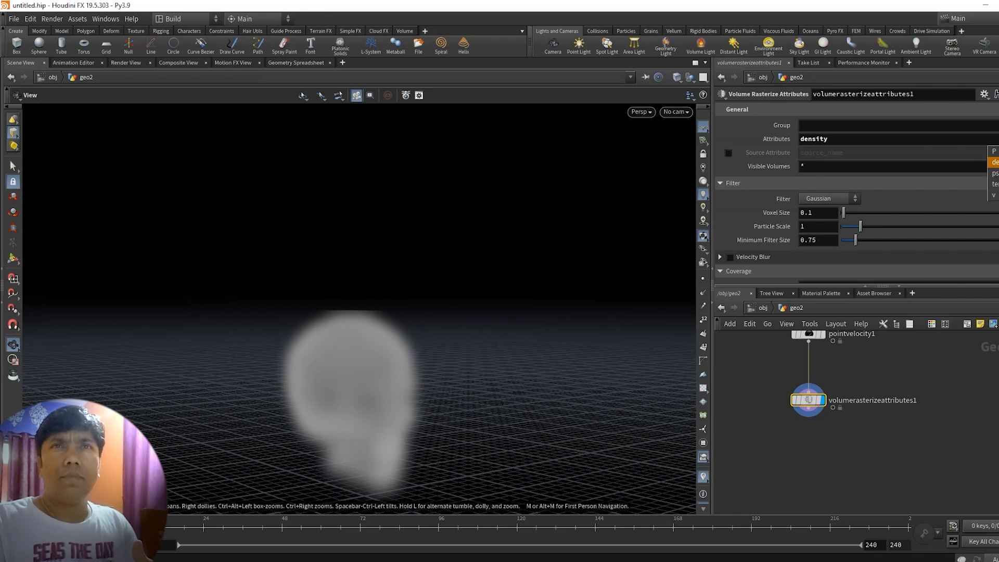
click(994, 183)
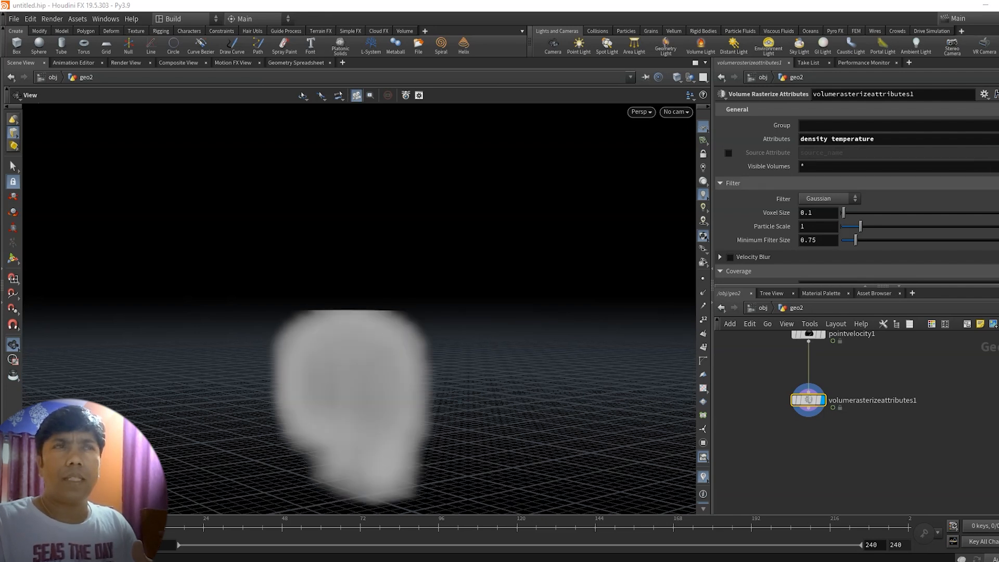
click(997, 139)
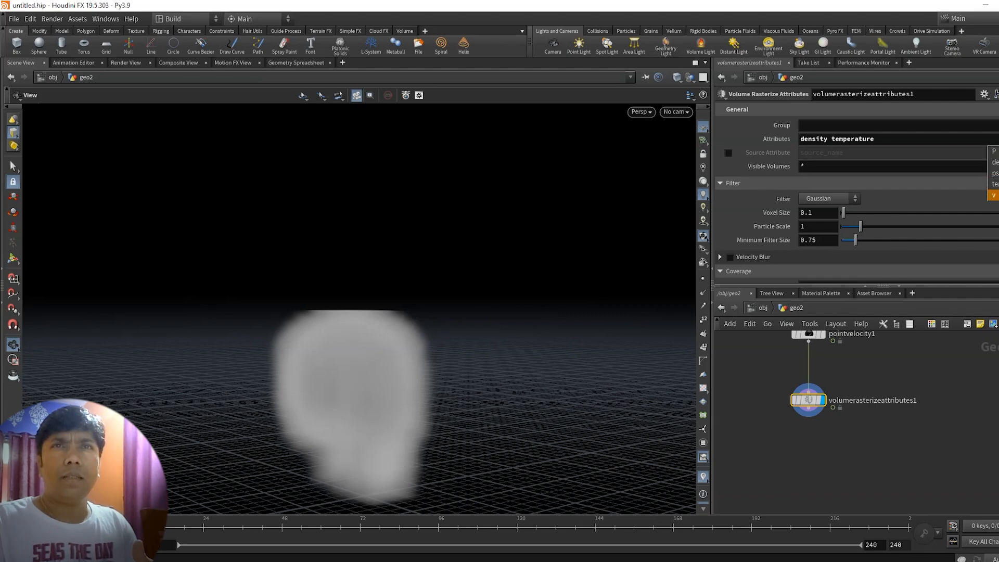
click(993, 195)
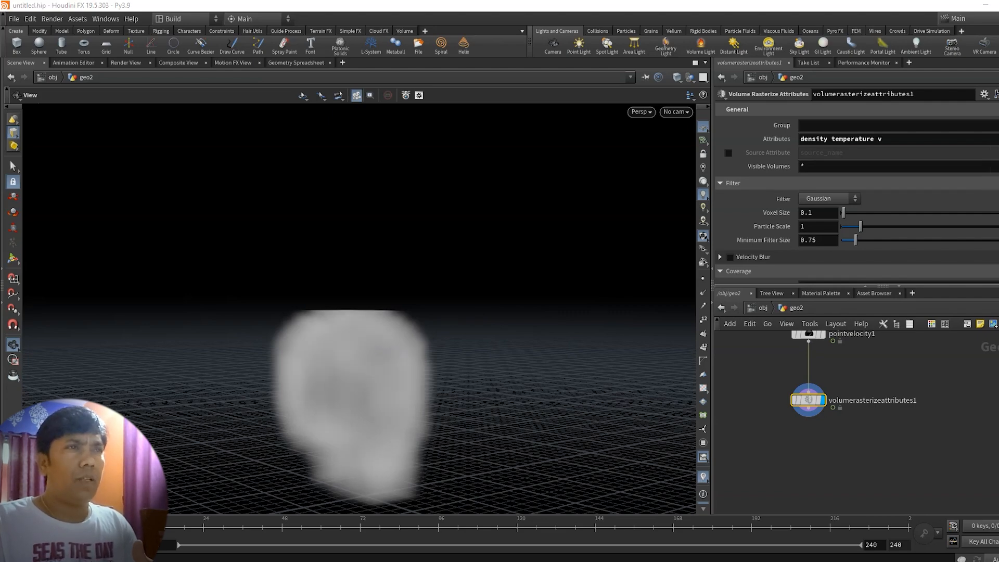
drag(473, 424, 570, 354)
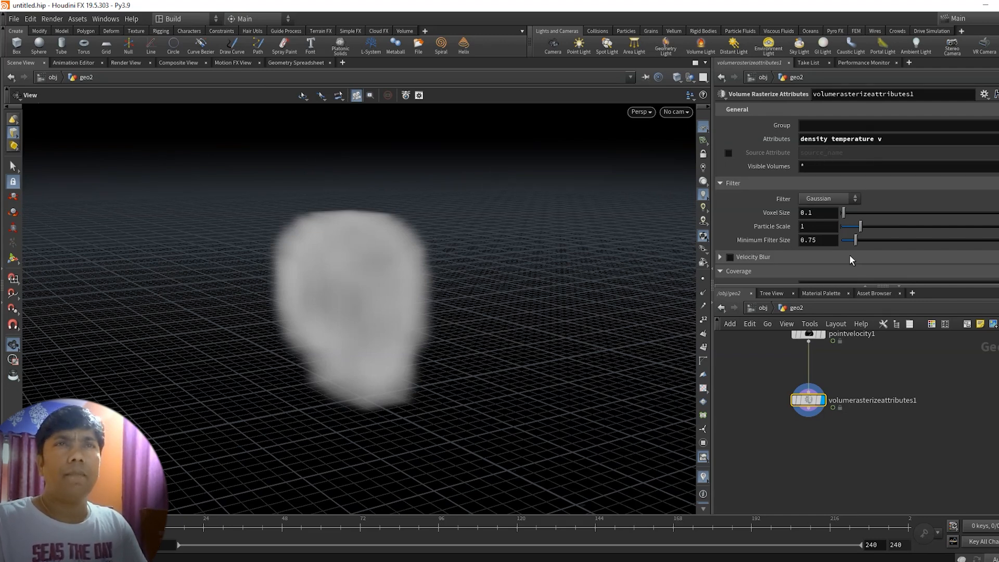
scroll(857, 193, down, 3)
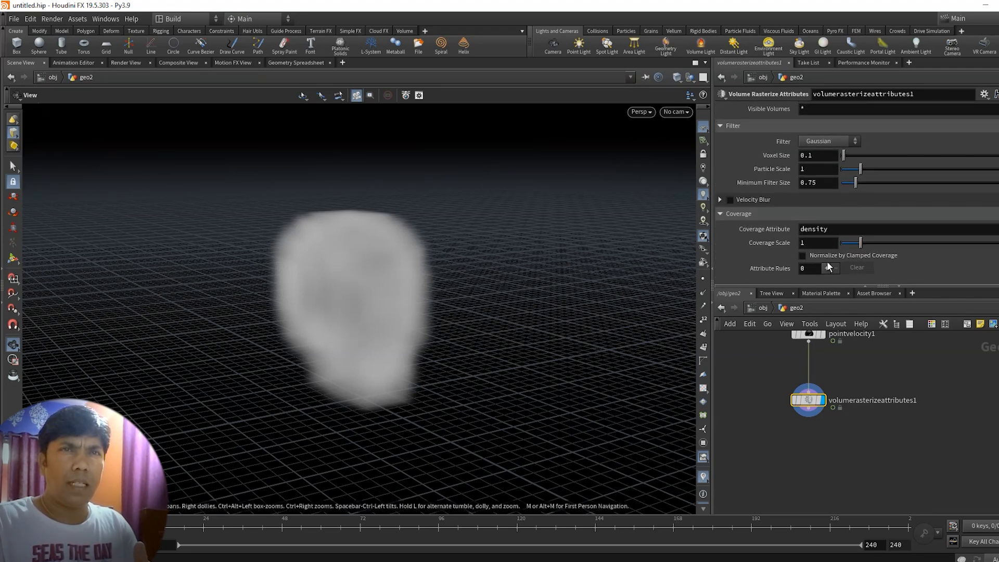
- Turn on Normalize by Clamped Coverage for volumerasterizeattributes1 and check the resulting skull volume
click(836, 254)
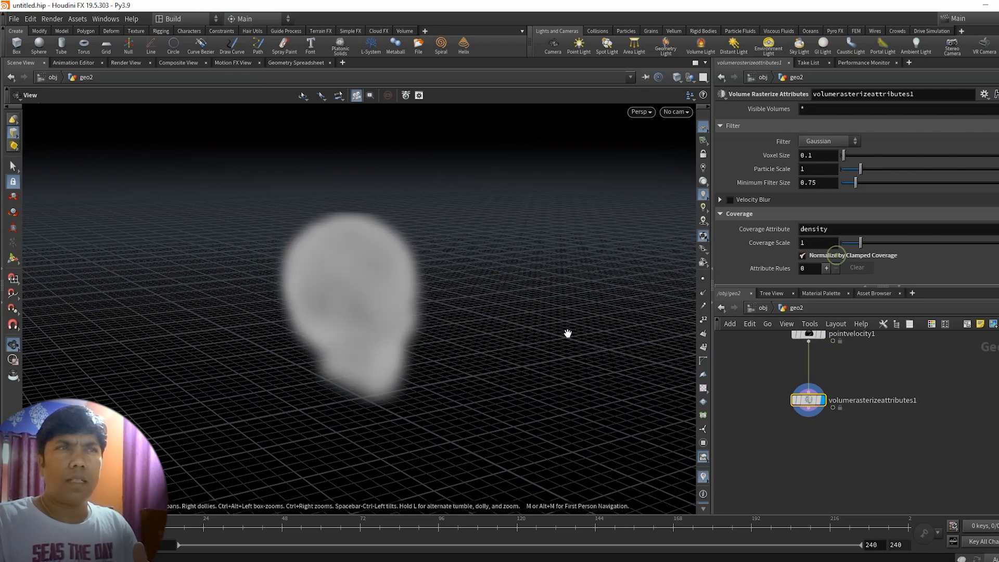
drag(539, 270, 558, 444)
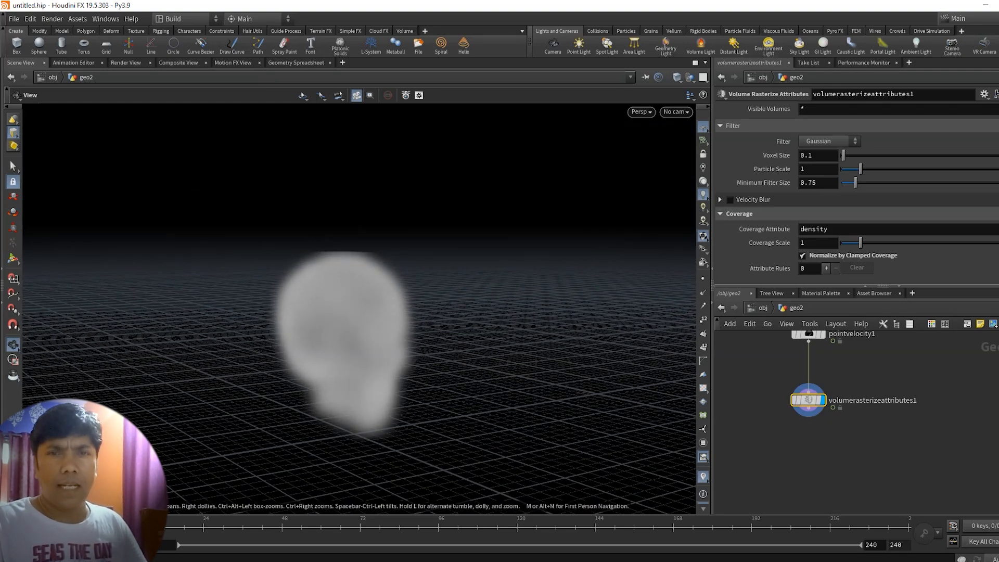
drag(475, 424, 450, 468)
scroll(419, 417, up, 3)
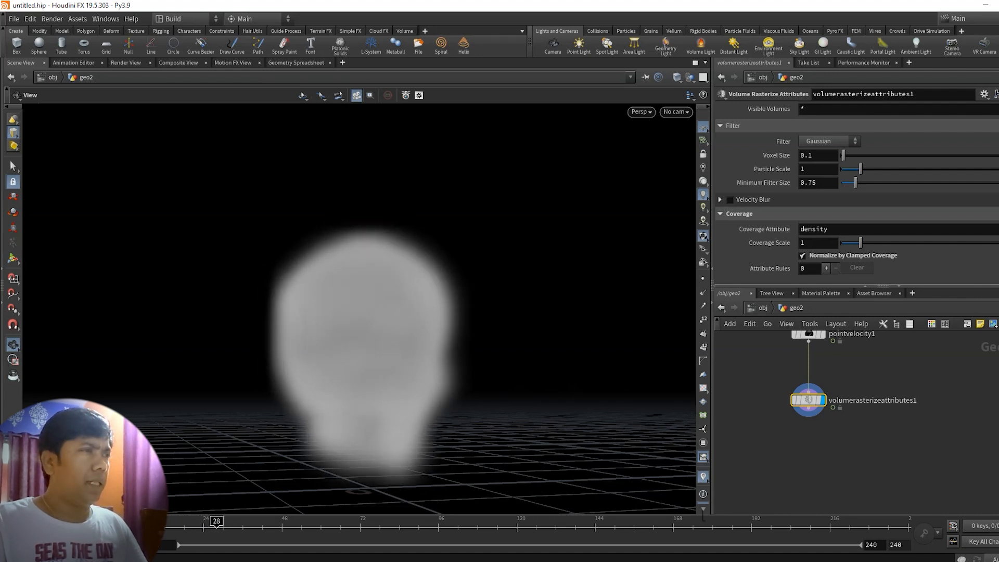
middle_drag(854, 421, 848, 448)
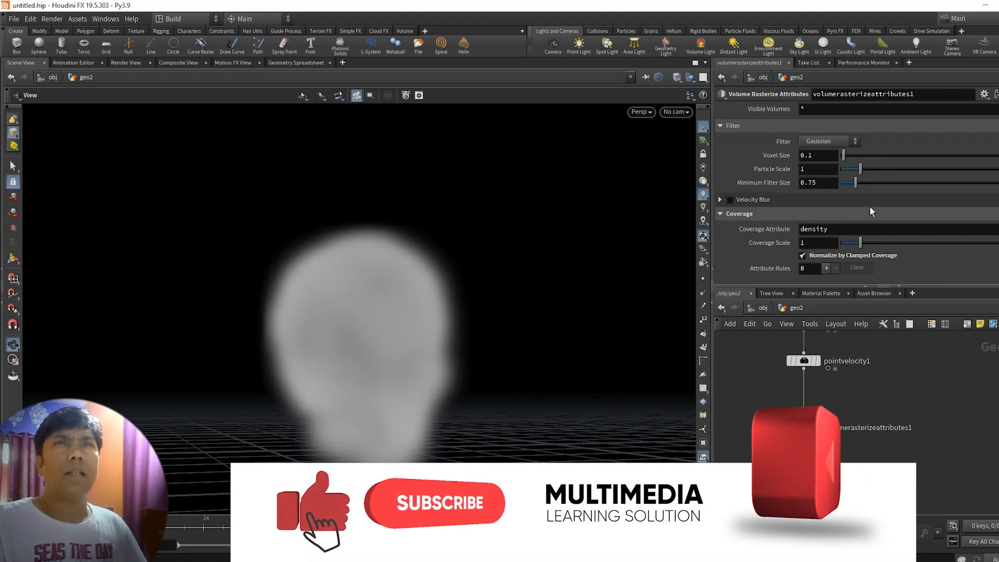
scroll(869, 204, up, 2)
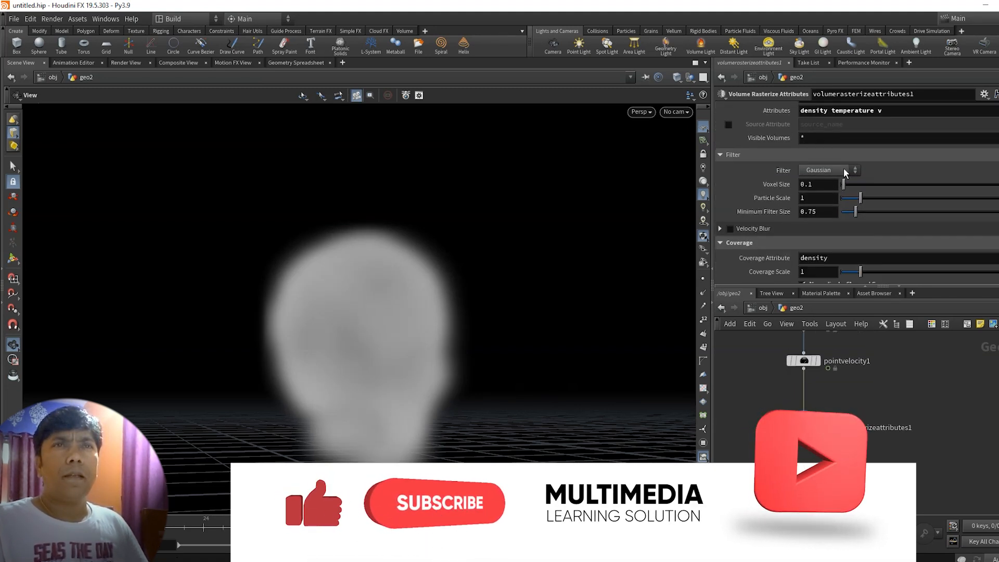
scroll(844, 171, down, 2)
scroll(847, 385, down, 5)
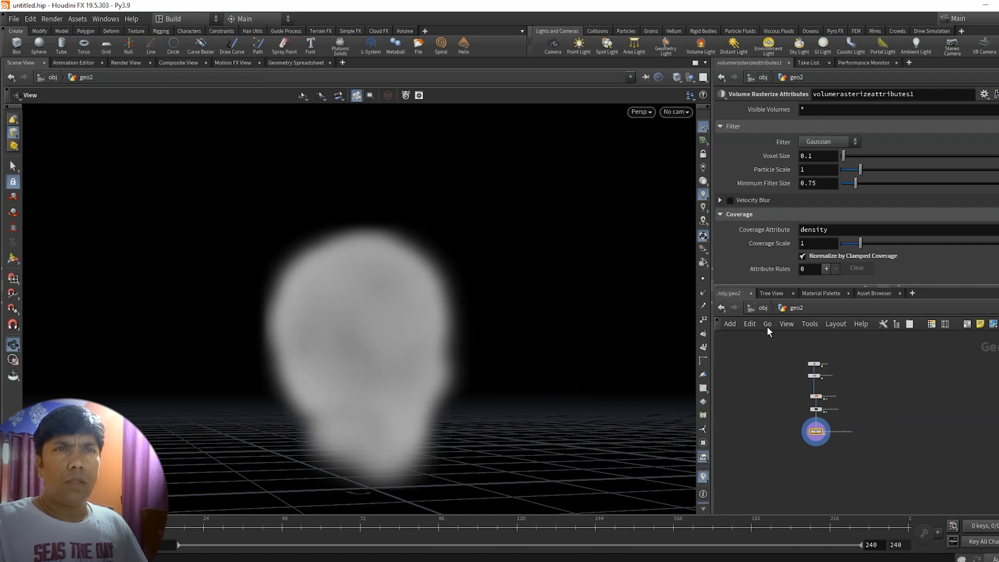
- Go up to the object level and rename the geo2 geometry object as sim
click(763, 308)
double_click(859, 423)
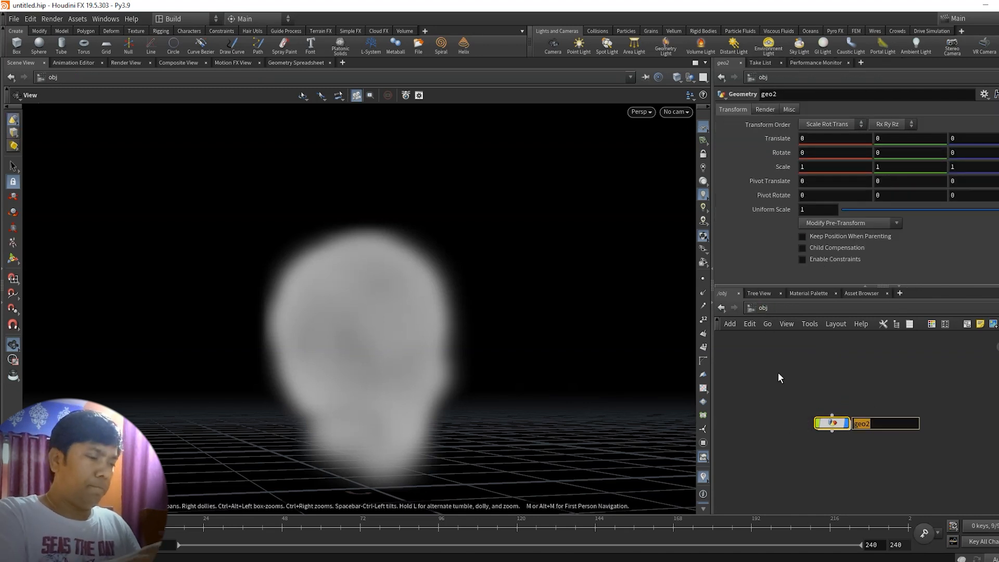
text(sim)
key(Return)
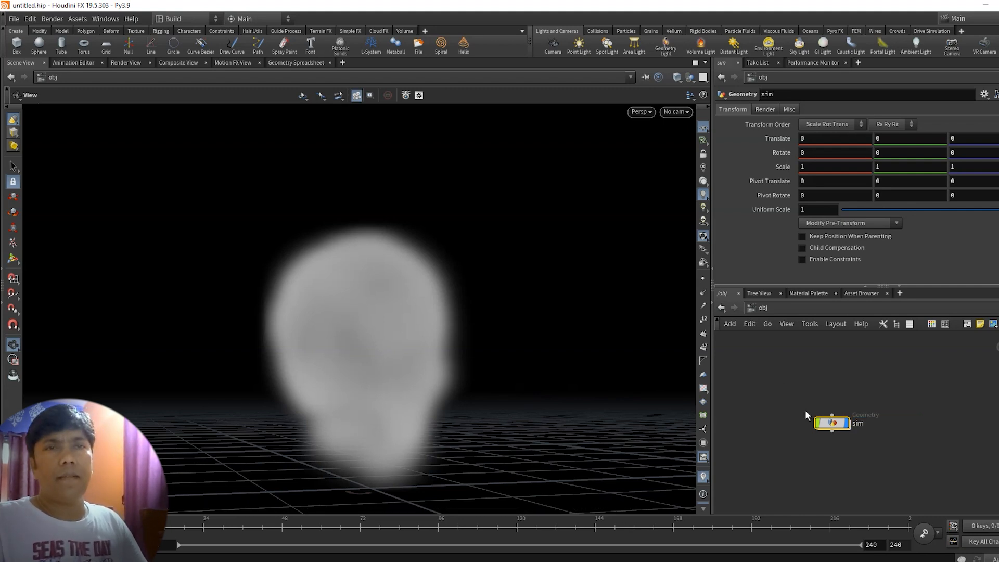
- Inside the sim object, append a Pyro Solver node to volumerasterizeattributes1's output
double_click(832, 423)
scroll(810, 461, up, 5)
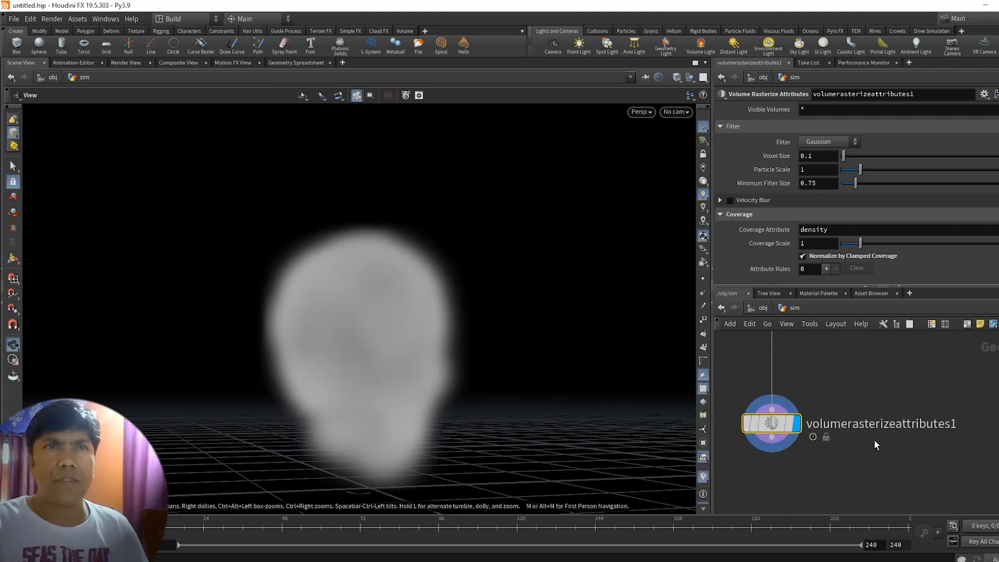
middle_drag(857, 425, 886, 367)
click(801, 389)
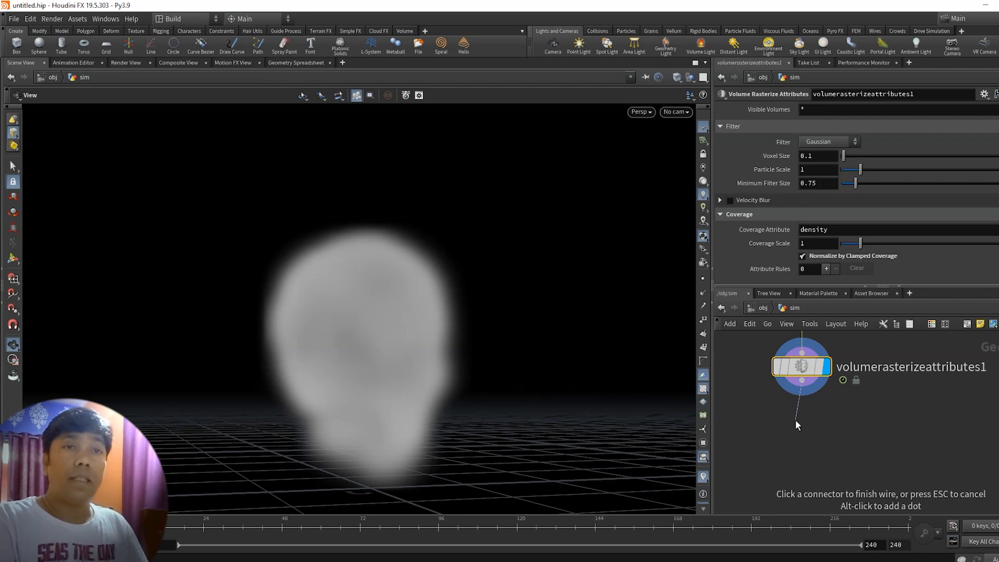
key(Tab)
text(pyros)
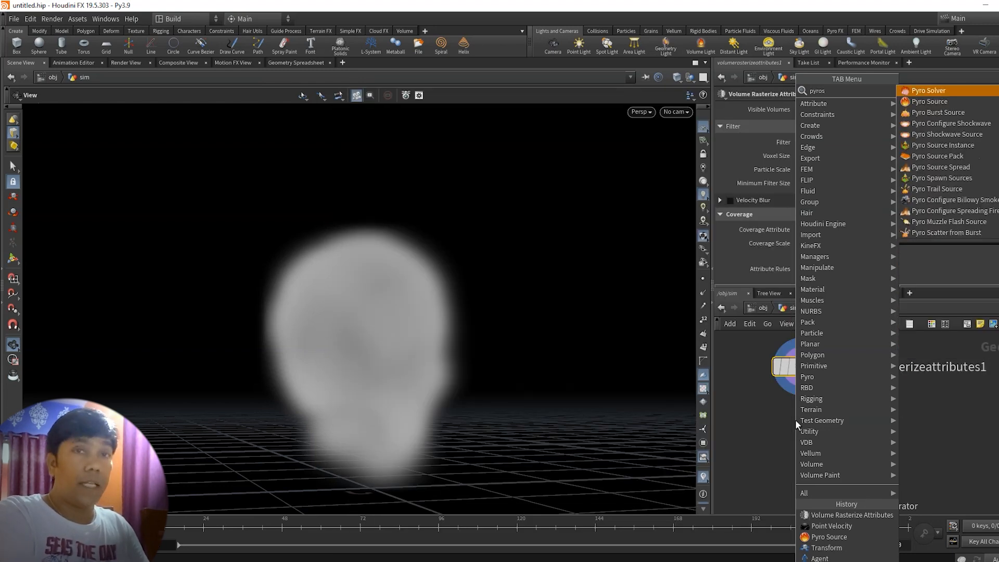
text(ol)
key(Return)
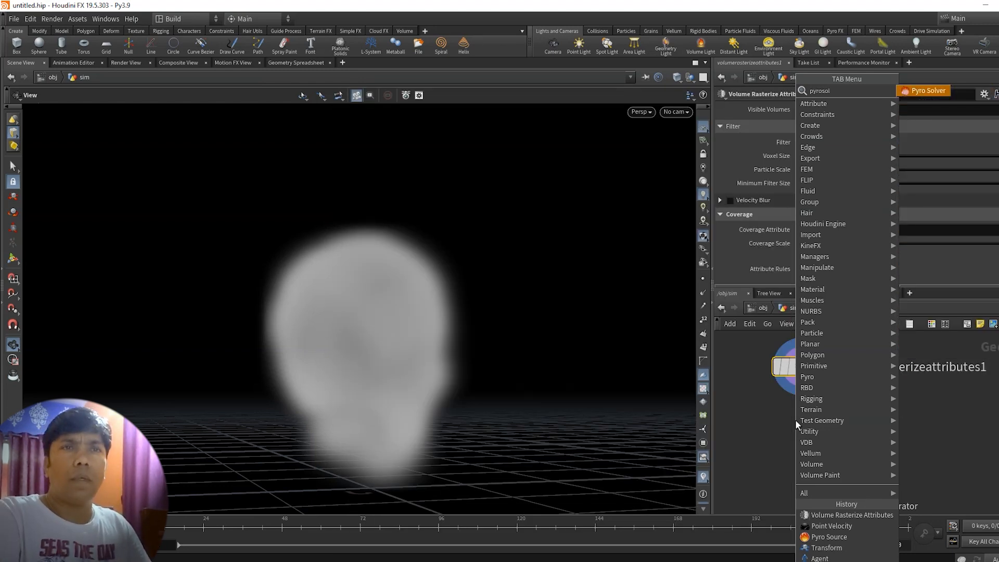
click(796, 422)
drag(797, 425, 814, 438)
middle_drag(979, 439, 971, 419)
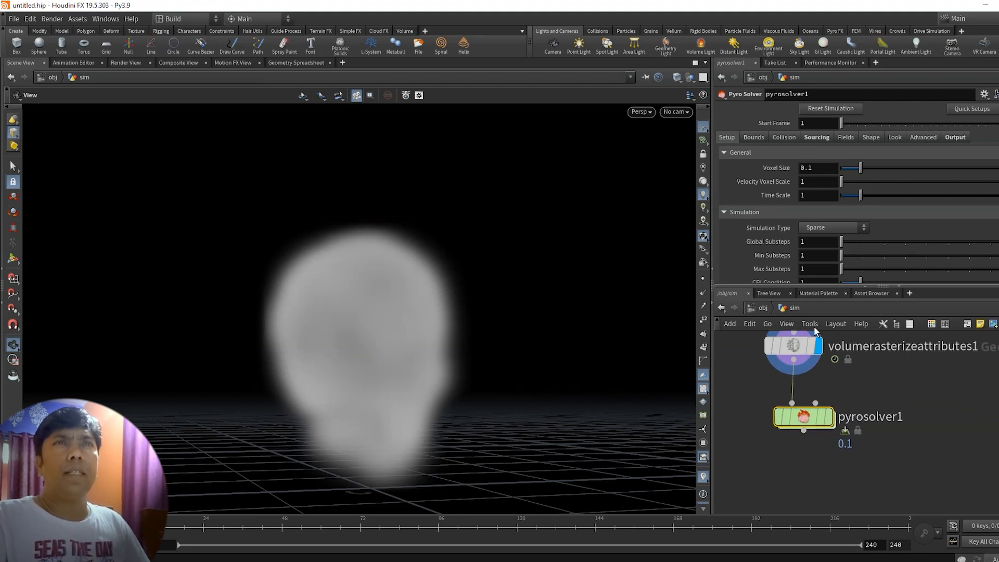
- Line up pyrosolver1 below volumerasterizeattributes1 and make it the displayed node
middle_drag(848, 451, 848, 469)
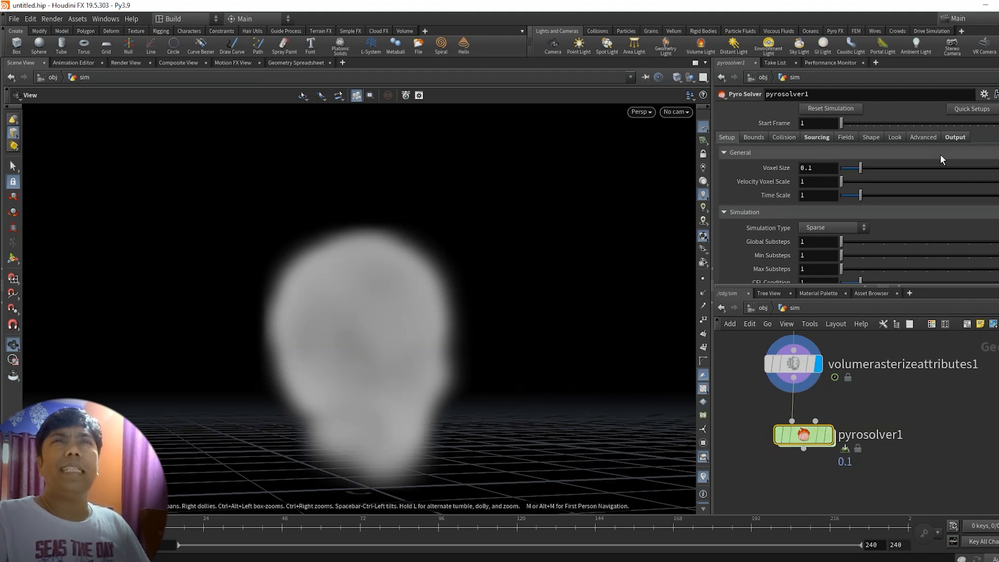
drag(830, 443, 826, 451)
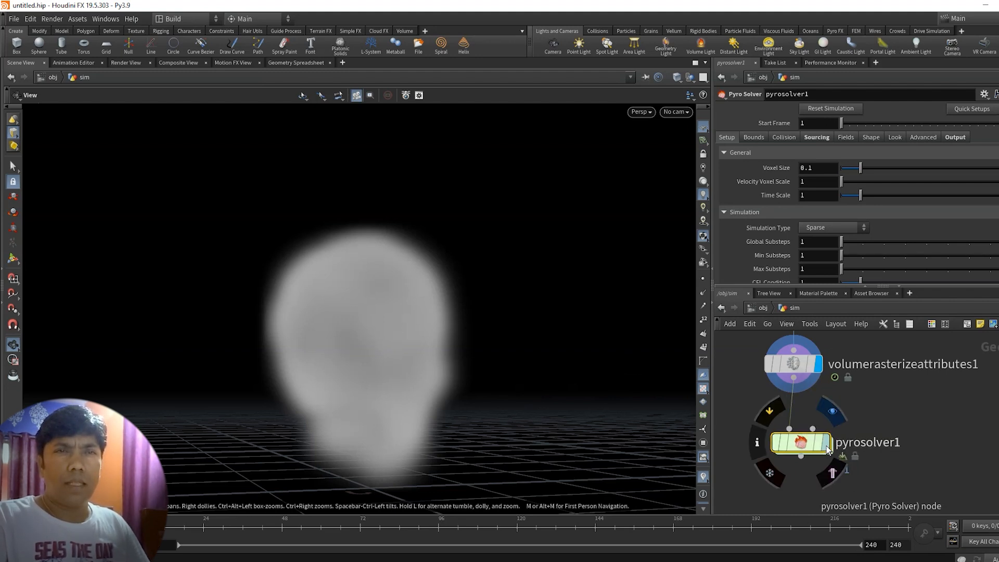
click(826, 451)
- Play the pyro simulation, inspect the rising smoke from several angles, and return to the first frame
drag(496, 365, 407, 434)
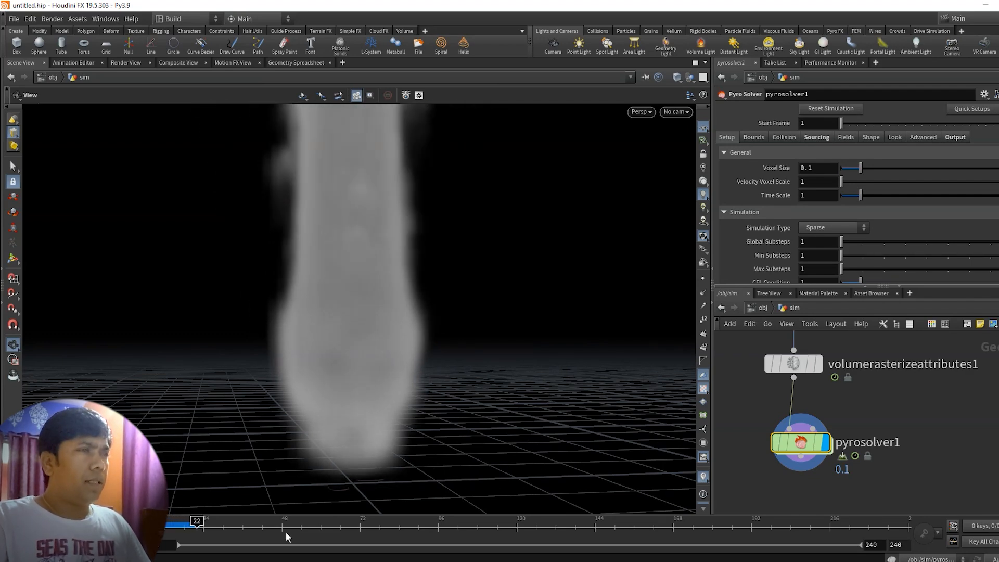
drag(390, 390, 267, 348)
middle_drag(383, 362, 382, 371)
drag(382, 370, 420, 357)
middle_drag(420, 357, 444, 185)
drag(453, 376, 370, 448)
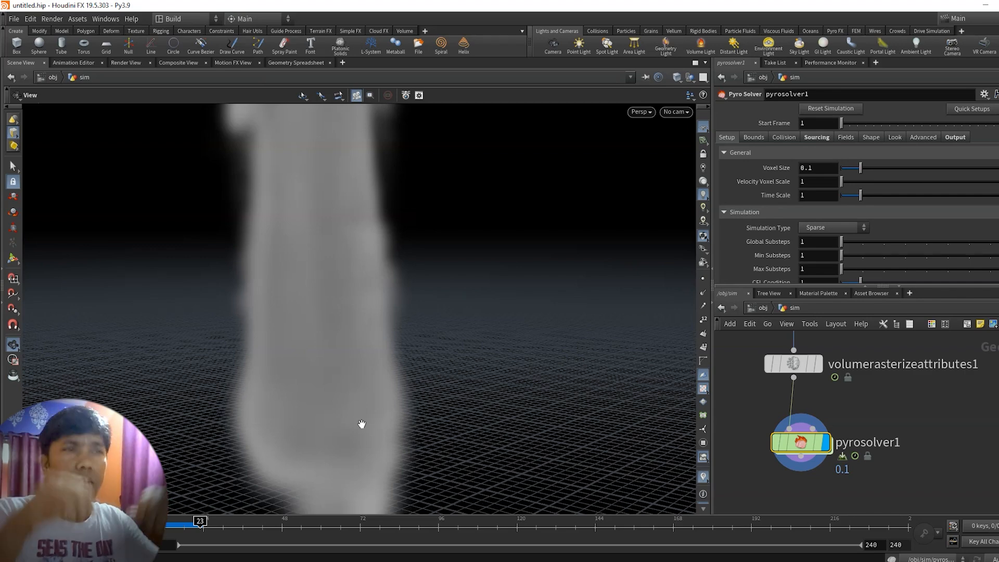
key(ctrl+Up)
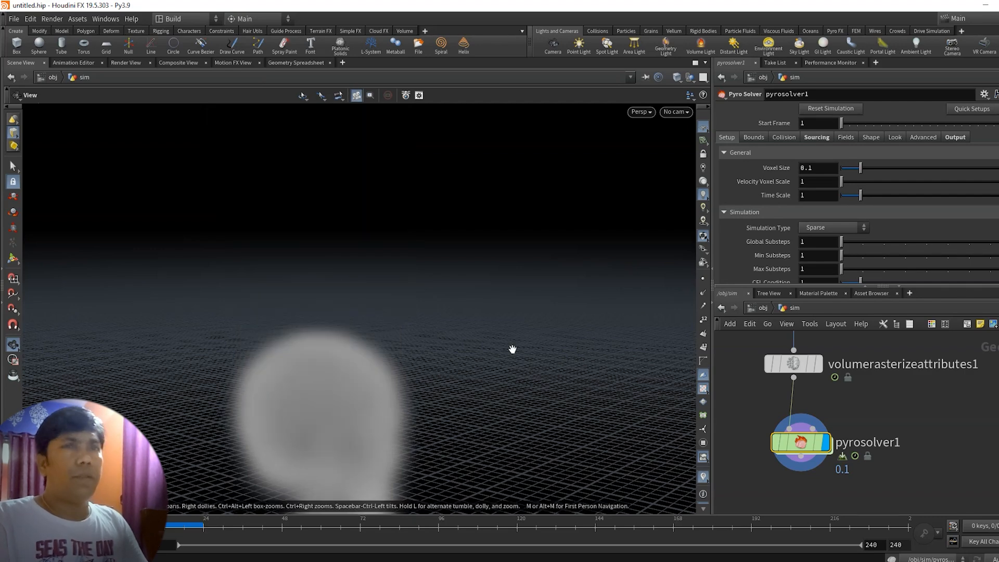
drag(448, 382, 408, 384)
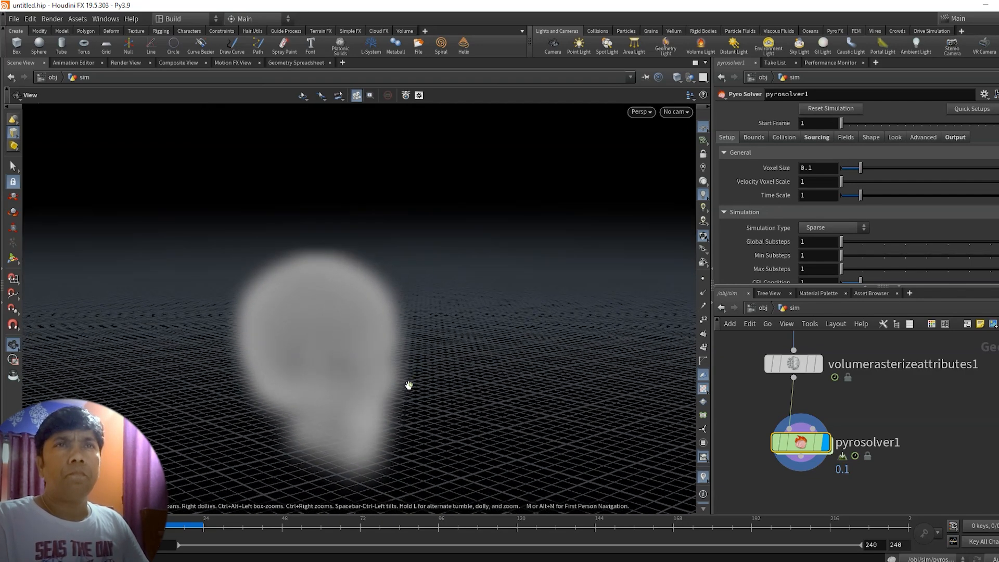
drag(321, 323, 554, 316)
- Move transform1 and agent1 sideways, out of line with the pyrosource1 chain
scroll(920, 449, down, 3)
middle_drag(916, 408, 823, 498)
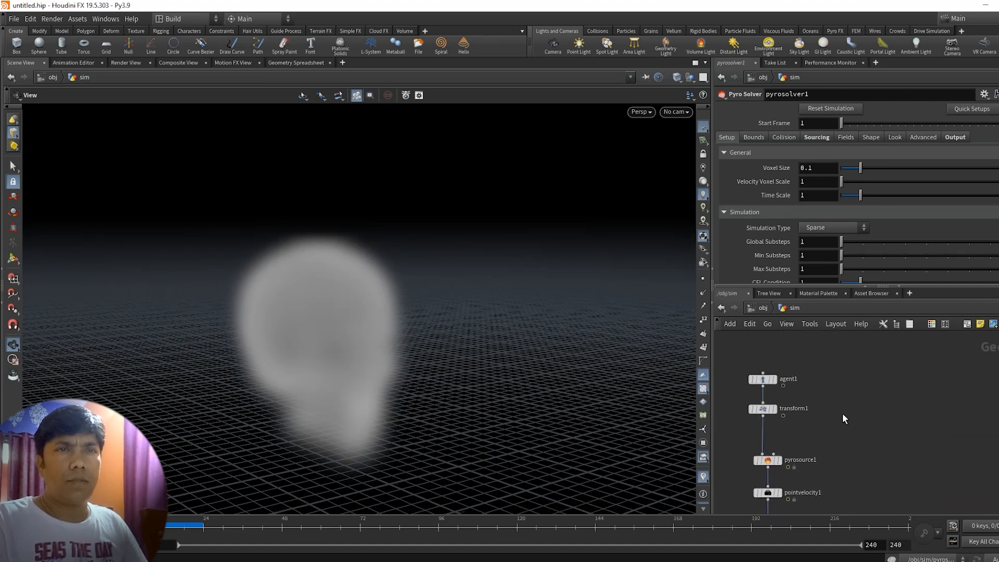
drag(771, 413, 839, 423)
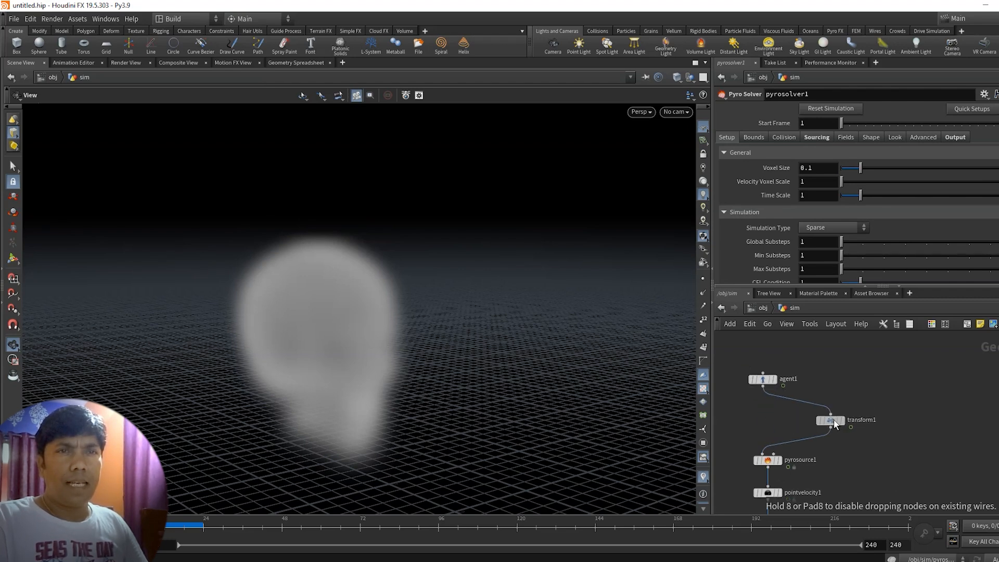
drag(764, 380, 840, 391)
- Add a Merge node to the sim network, just below and beside pyrosolver1
middle_drag(851, 445, 848, 353)
scroll(821, 446, up, 4)
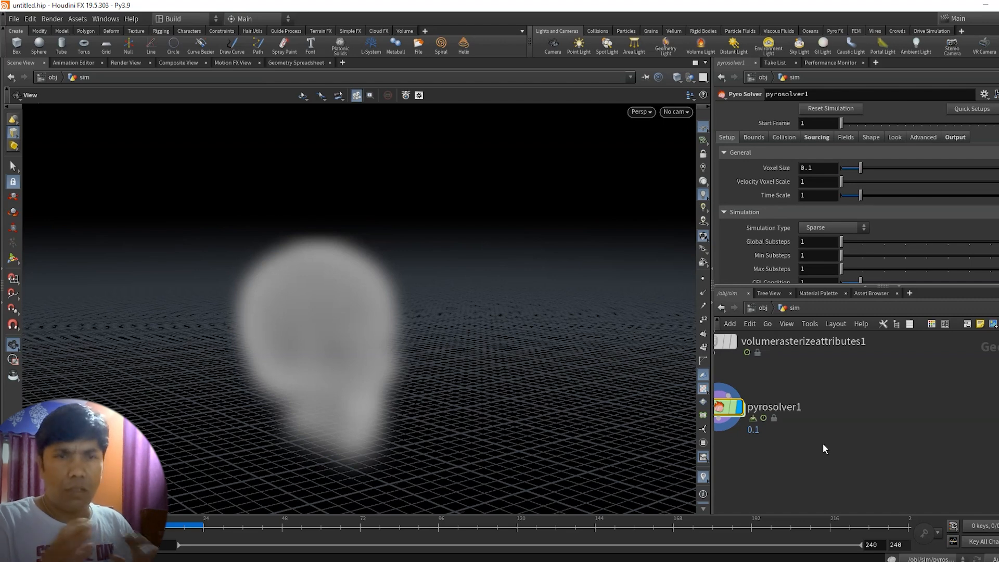
key(Tab)
text(marge)
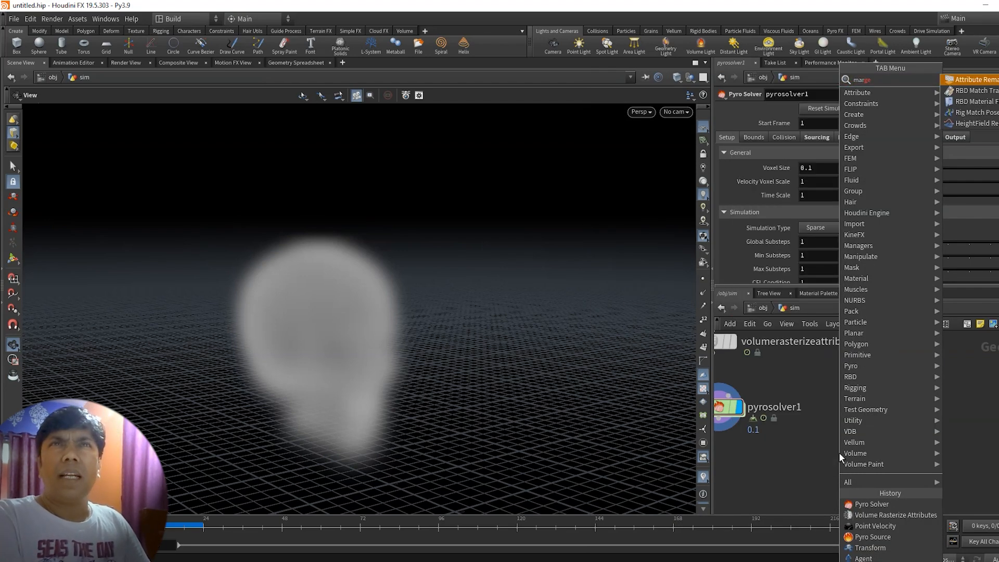
key(BackSpace)
key(BackSpace)
key(BackSpace)
key(BackSpace)
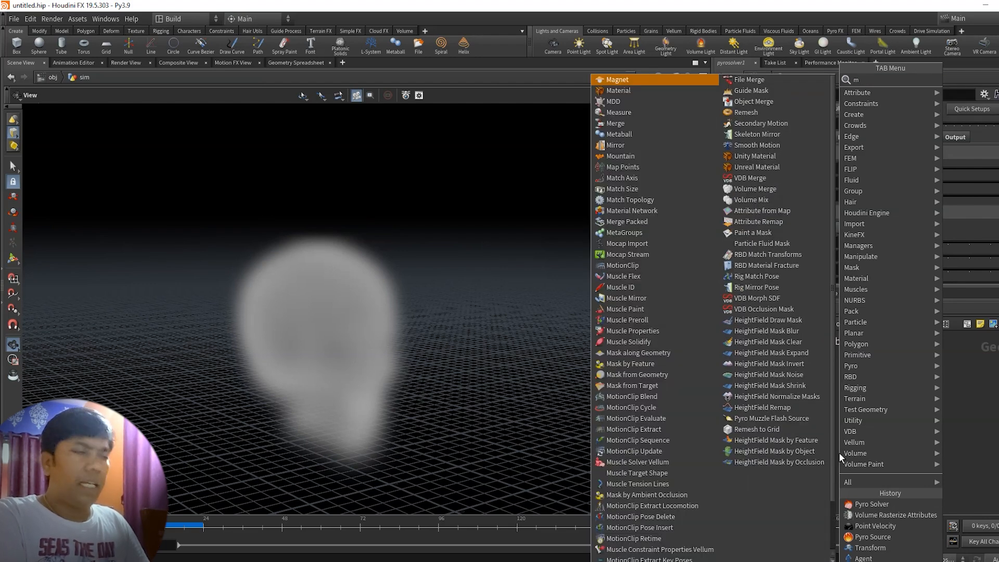
text(erg)
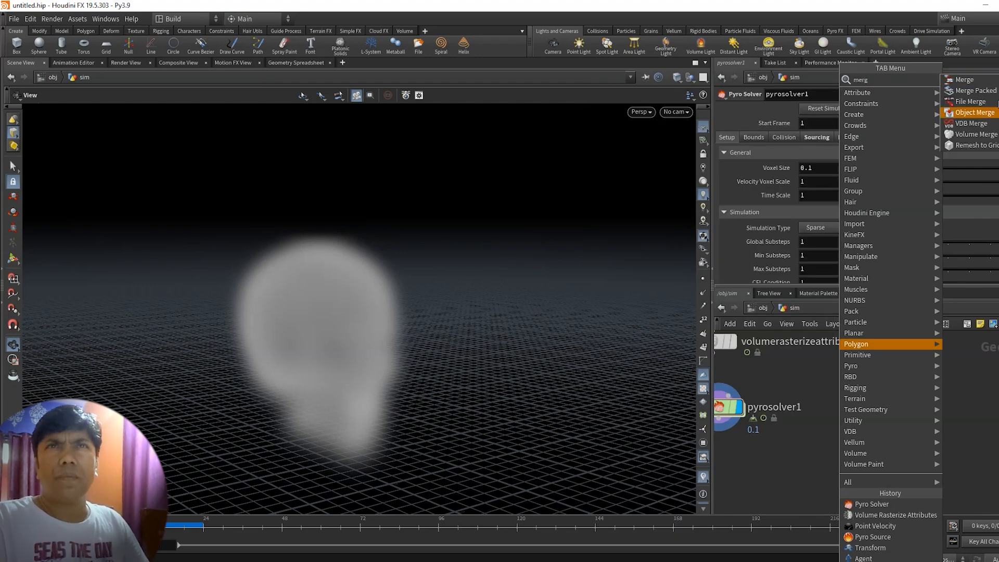
click(968, 79)
click(878, 465)
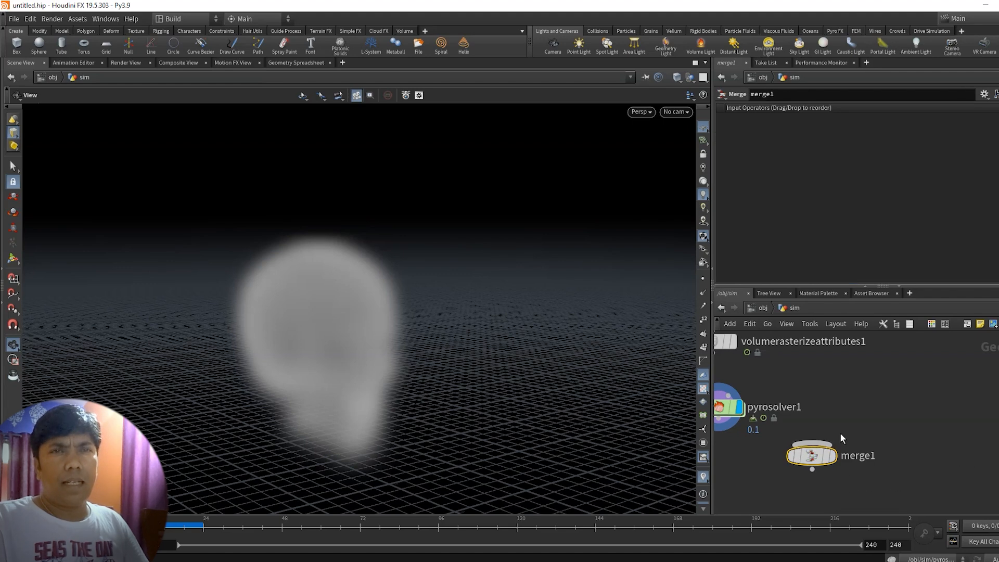
- Wire pyrosolver1's simulated fields output into merge1
scroll(840, 433, down, 5)
middle_drag(830, 473, 801, 480)
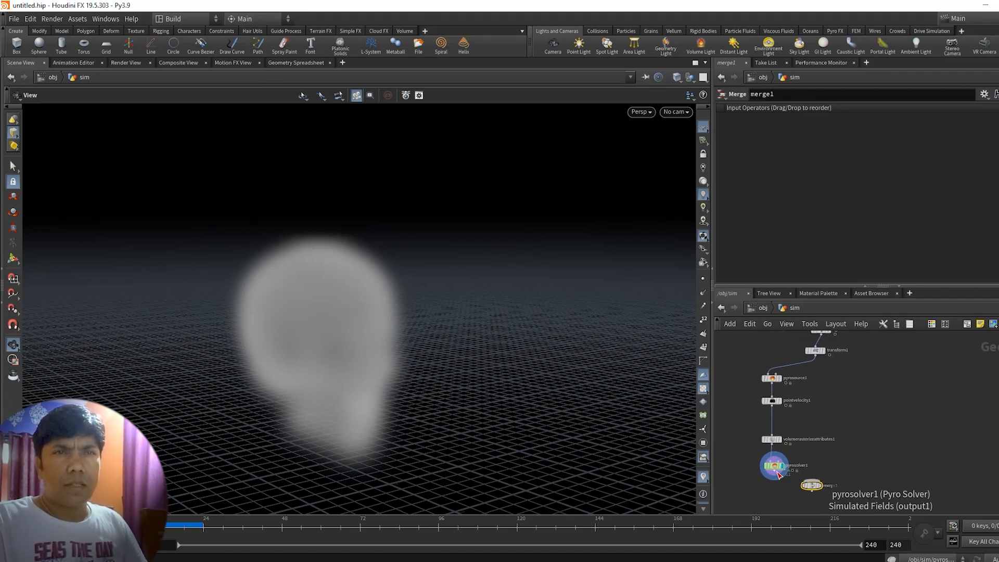
scroll(775, 474, up, 3)
drag(775, 473, 828, 491)
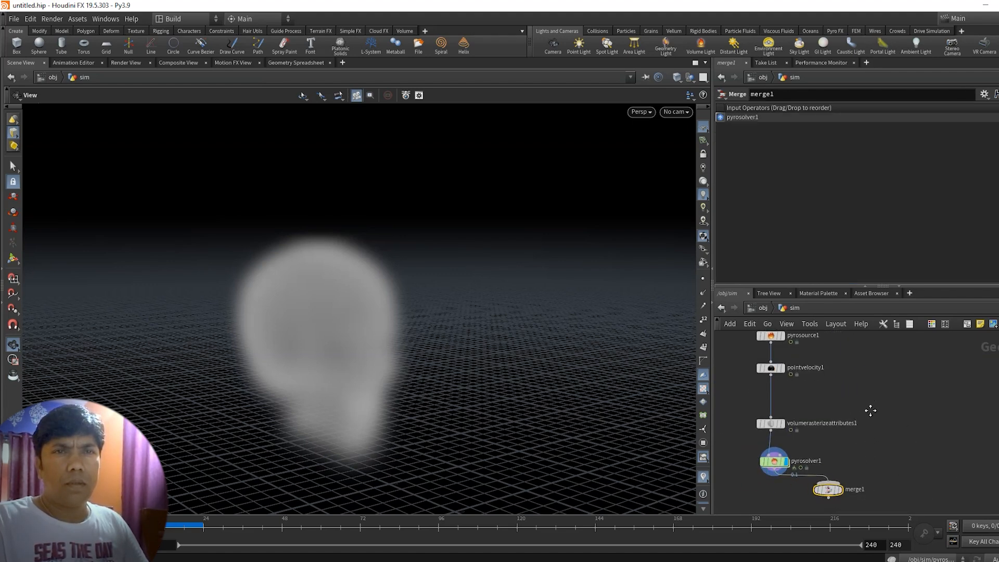
- Wire transform1's output into merge1 as a second input and make merge1 the displayed node
middle_drag(869, 408, 861, 463)
scroll(834, 369, down, 2)
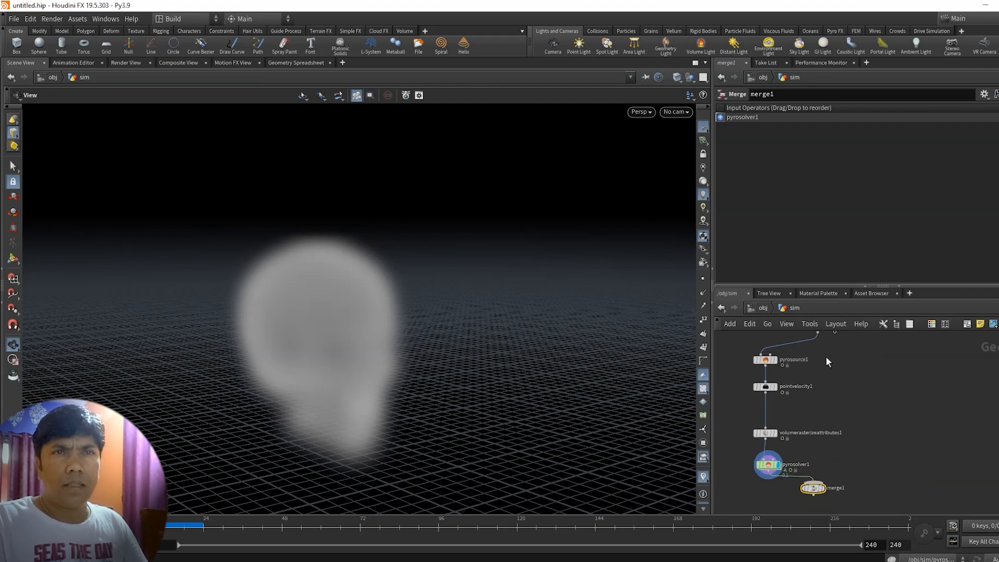
drag(819, 351, 810, 497)
middle_drag(826, 510, 831, 453)
click(826, 442)
scroll(828, 448, up, 2)
drag(595, 475, 501, 430)
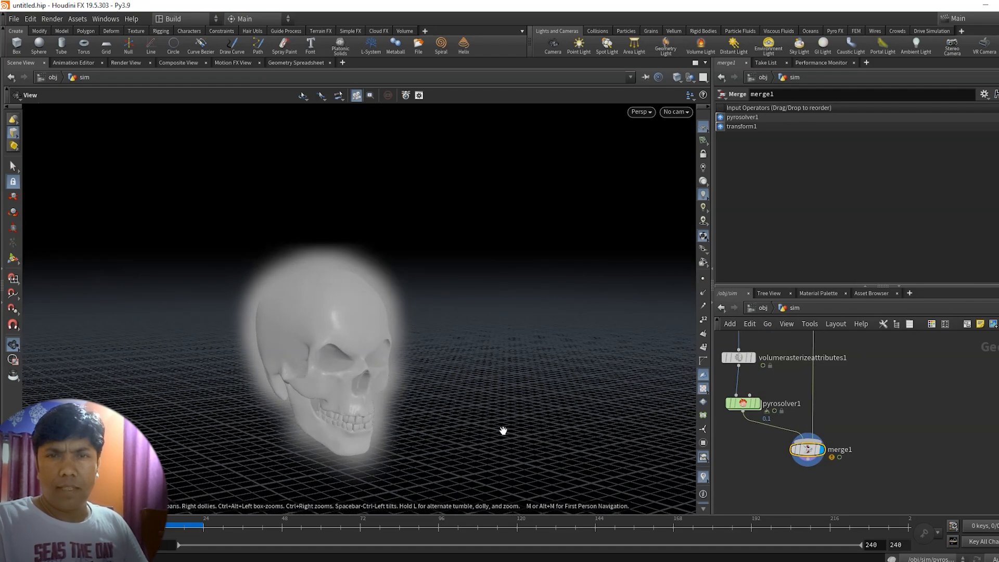
drag(439, 419, 520, 414)
mouse_move(870, 462)
middle_down()
mouse_move(876, 482)
mouse_move(882, 464)
middle_up()
middle_drag(872, 390, 876, 428)
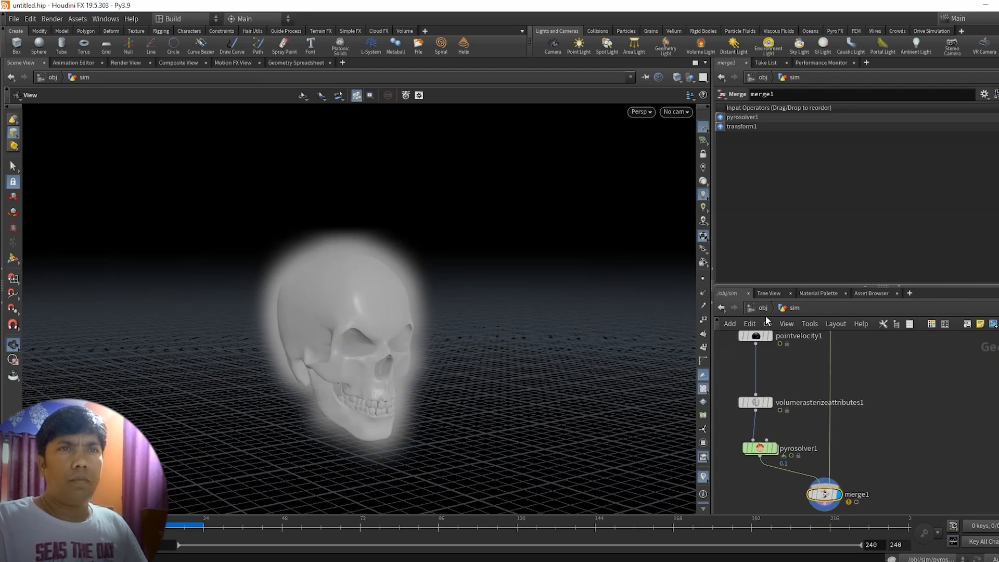
- Play the combined skull and smoke at the object level, inspect it from the side, and re-enter the sim network
key(u)
drag(602, 430, 426, 489)
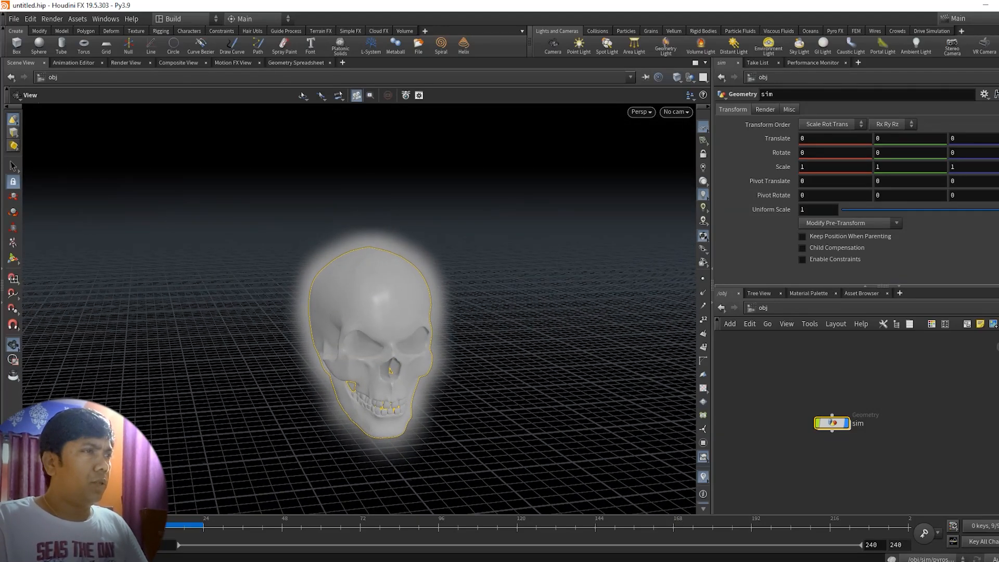
key(Up)
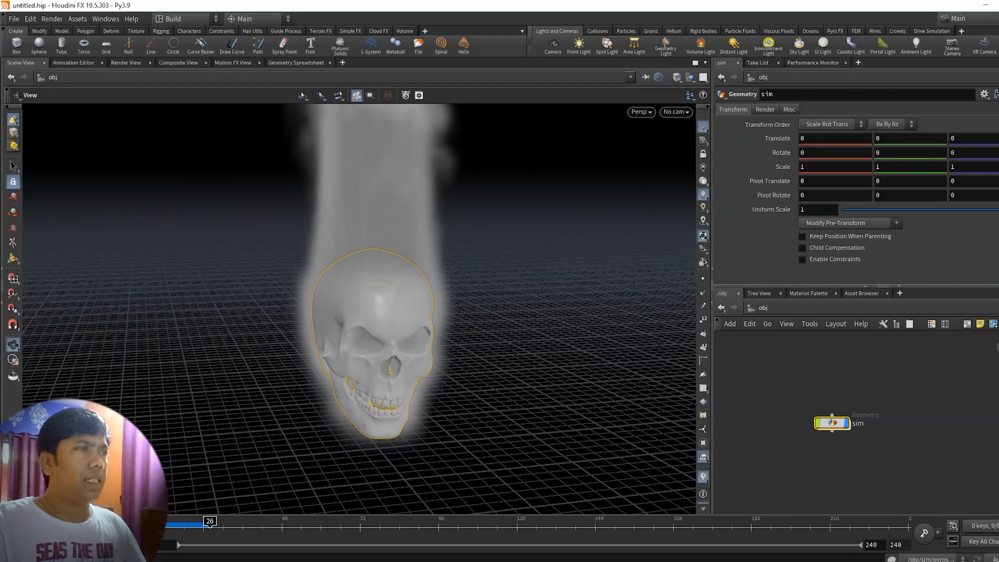
drag(326, 419, 640, 435)
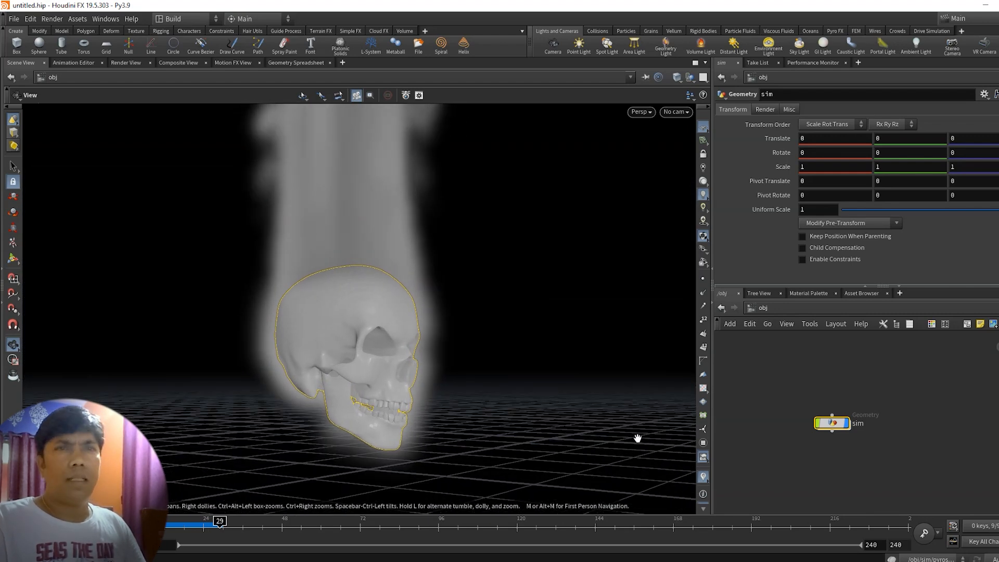
double_click(832, 424)
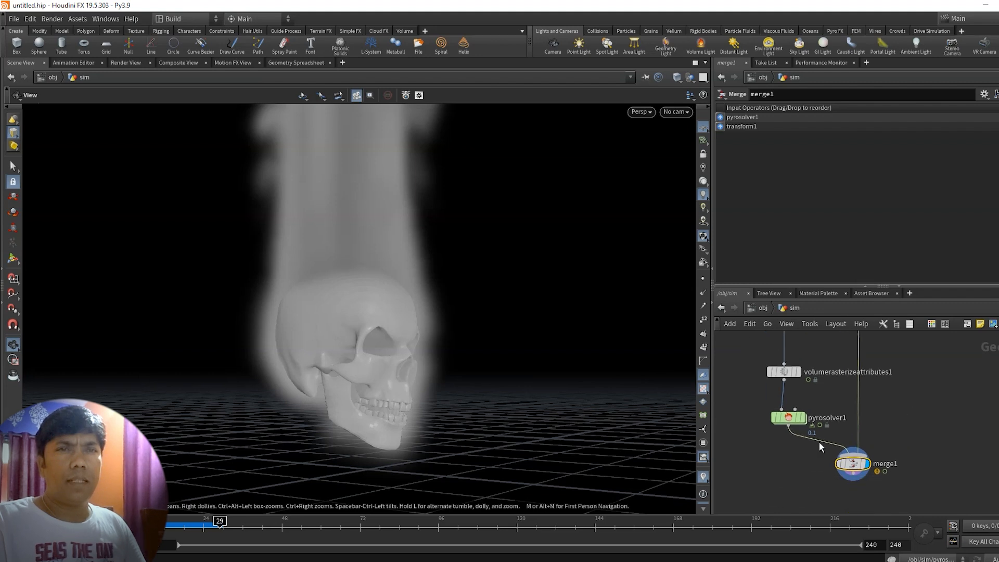
- Set the Swirl Size of pointvelocity1's curl noise to 8
scroll(804, 434, up, 3)
click(775, 406)
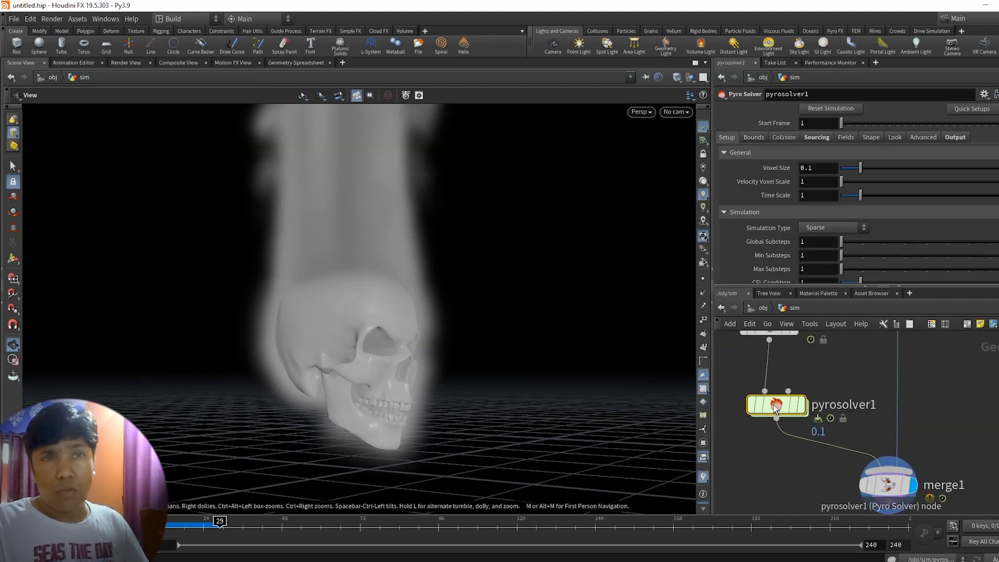
middle_drag(857, 381, 854, 488)
middle_drag(830, 395, 828, 477)
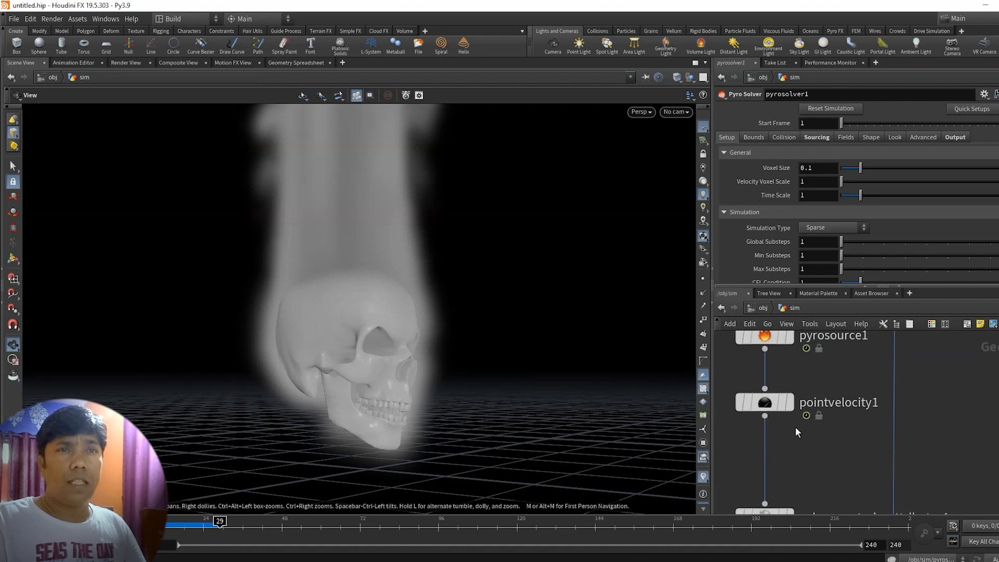
click(765, 404)
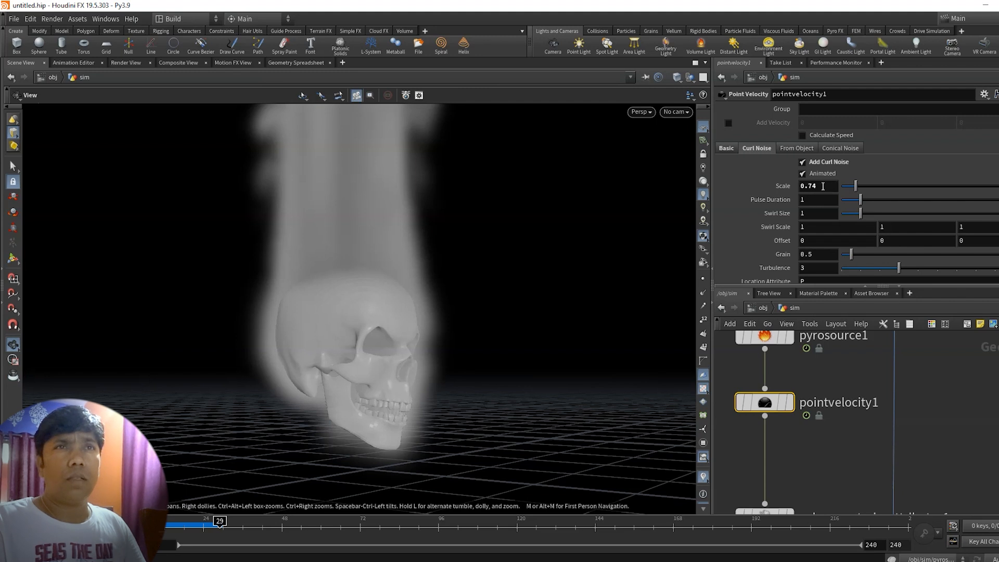
double_click(806, 214)
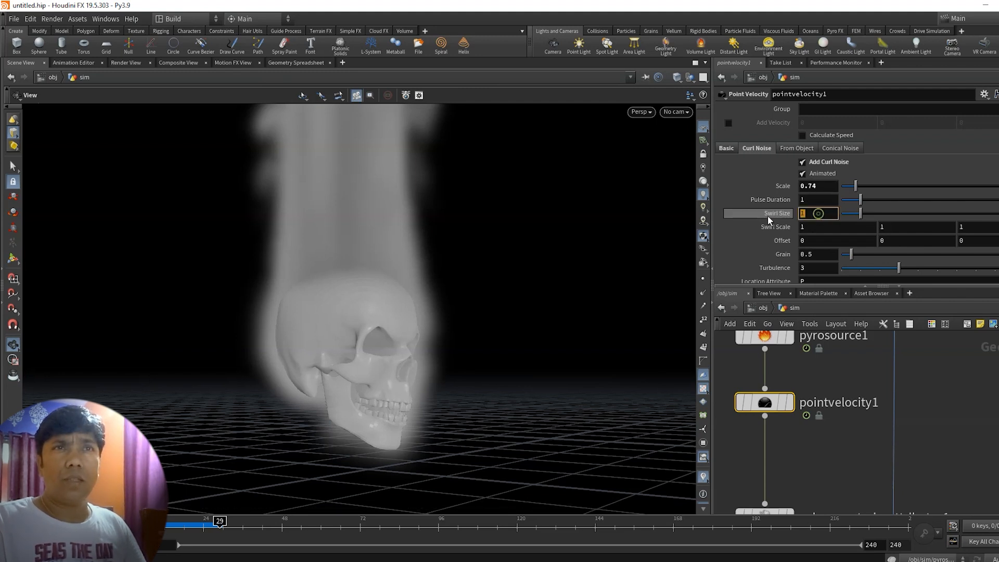
text(8)
key(Return)
- Replay the smoke simulation from the first frame, and set pointvelocity1's Swirl Size back to 1
drag(506, 395, 544, 383)
key(ctrl+Up)
key(Up)
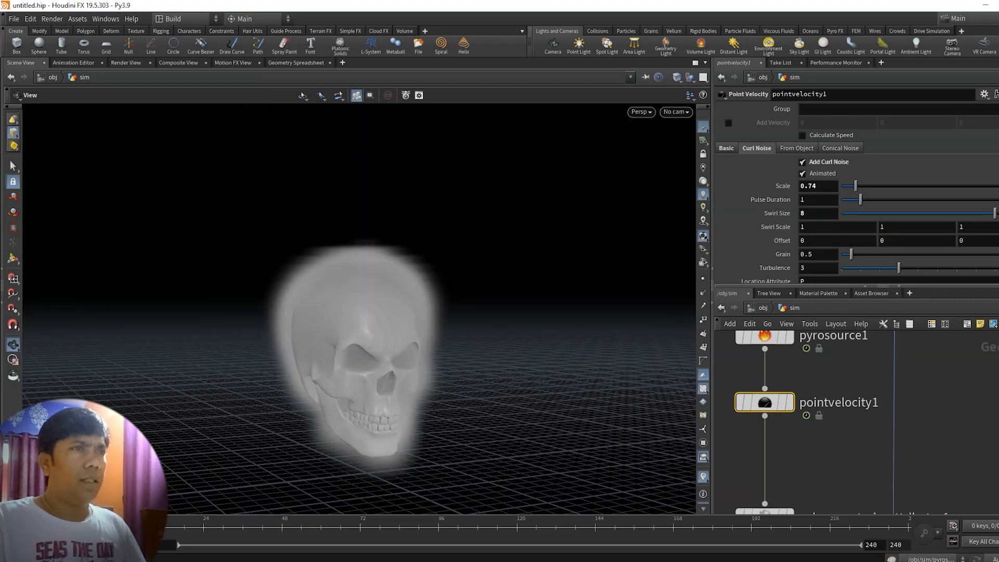
drag(489, 442, 427, 438)
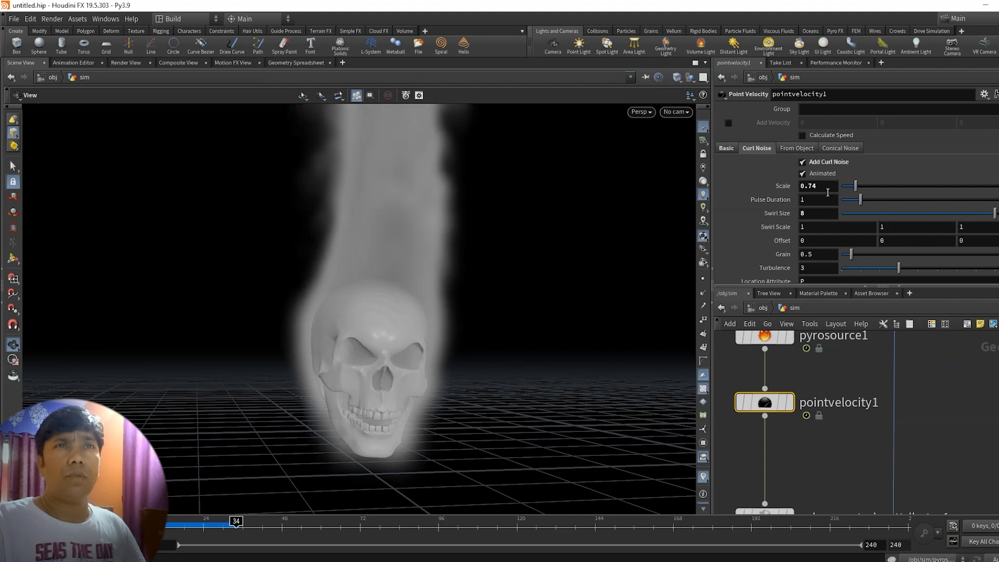
click(815, 215)
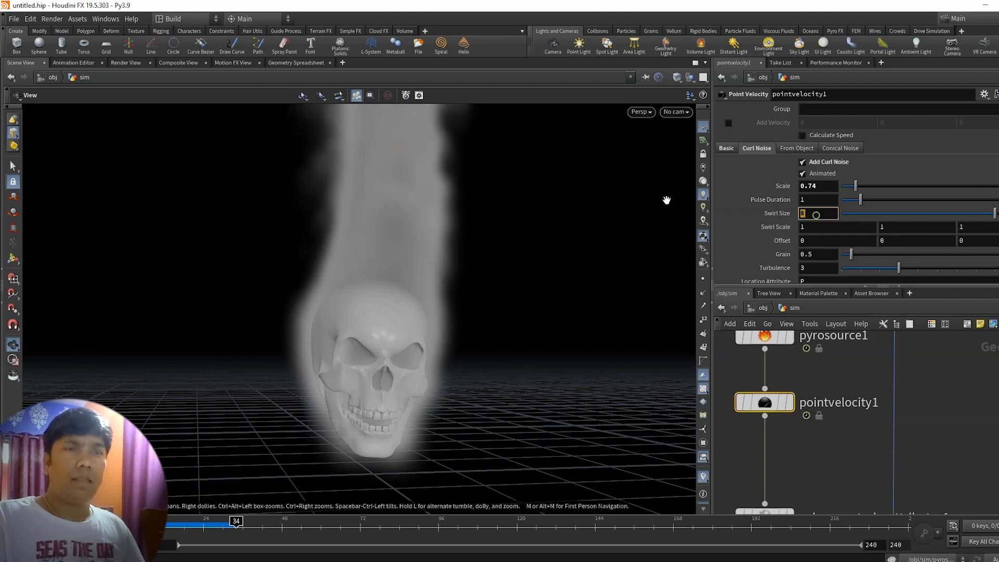
key(Return)
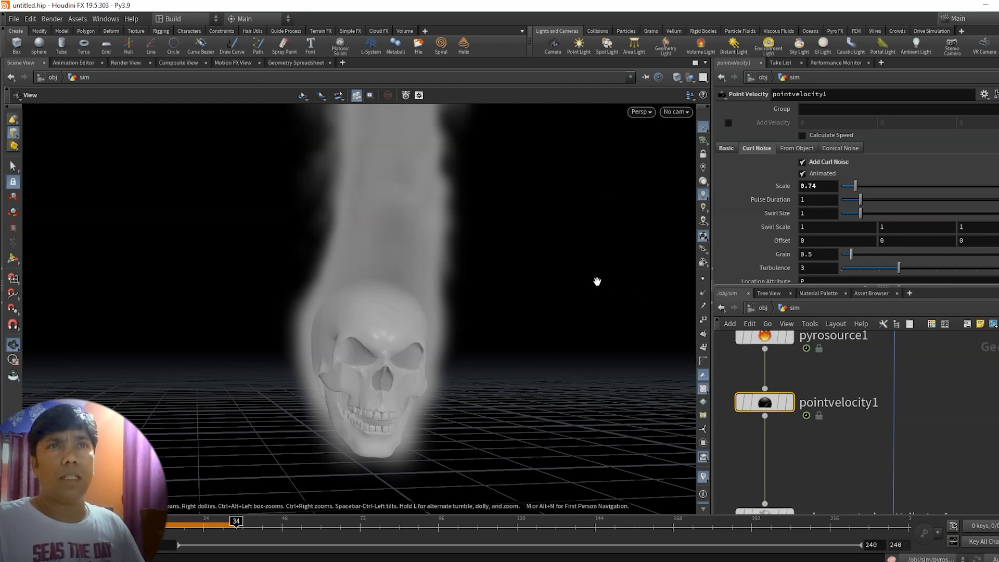
- Set the Acceleration Strength of pyrosolver1's temperature source to 10
middle_drag(969, 412, 931, 317)
middle_drag(921, 463, 941, 350)
click(761, 404)
middle_drag(956, 393, 962, 415)
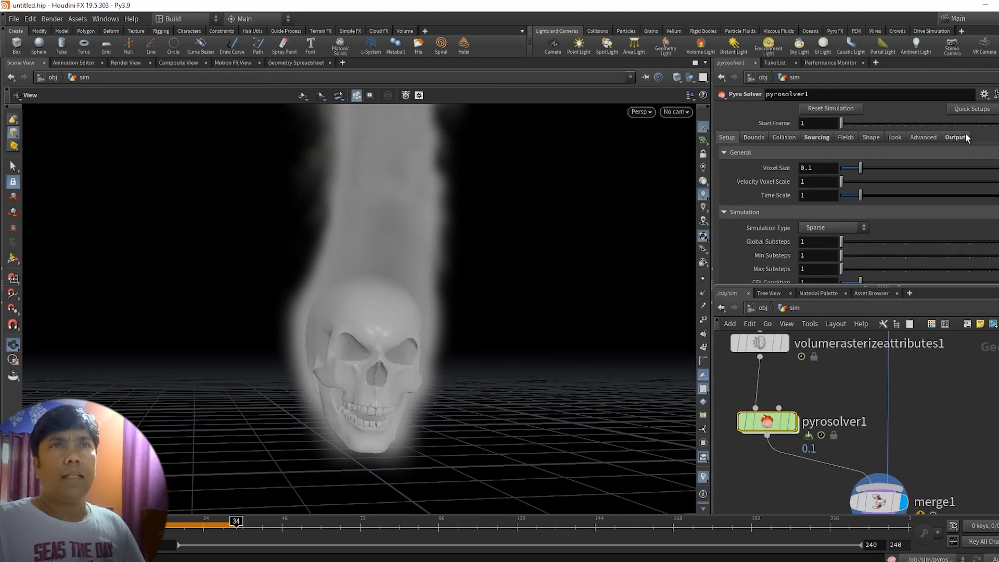
click(816, 138)
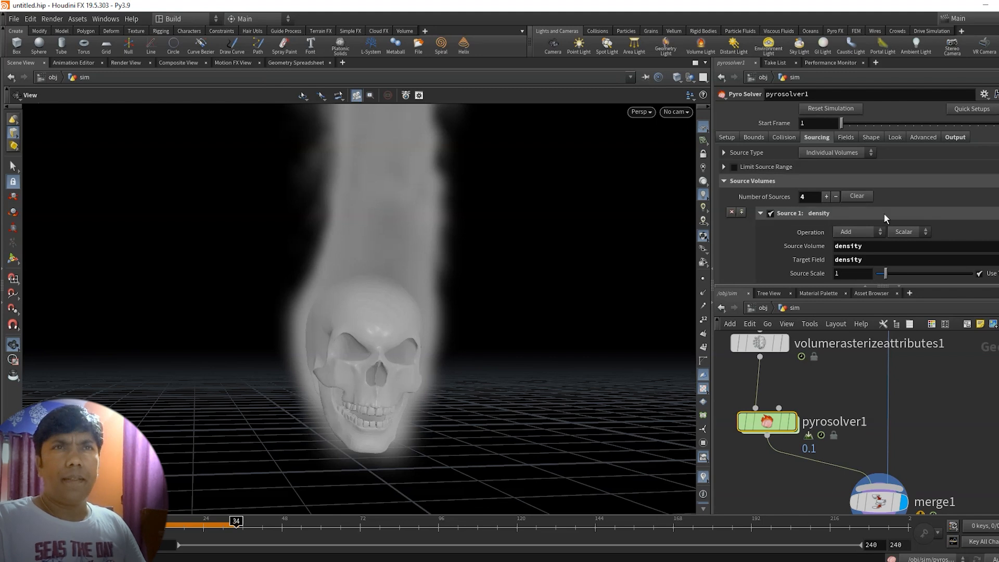
scroll(935, 227, down, 8)
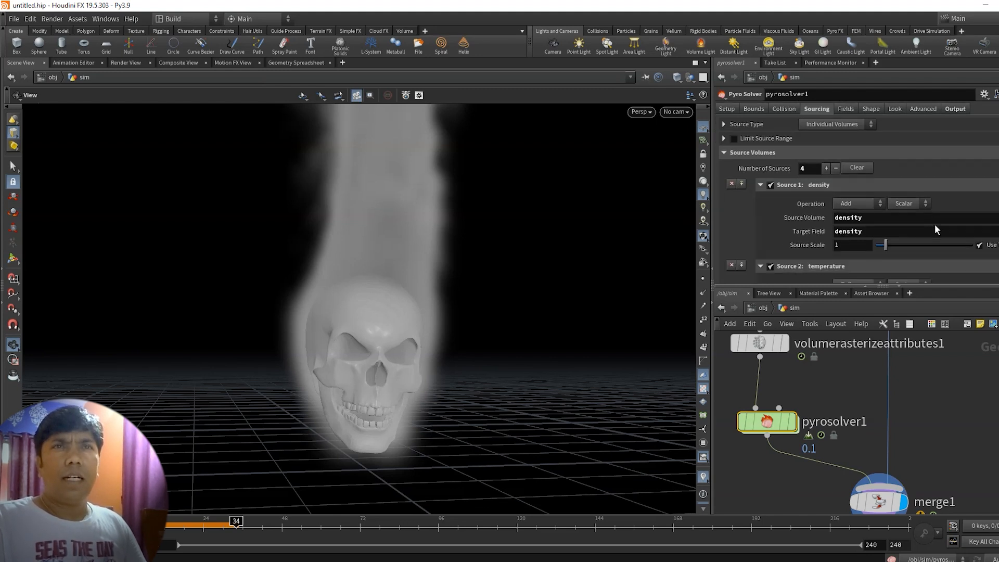
scroll(934, 228, down, 5)
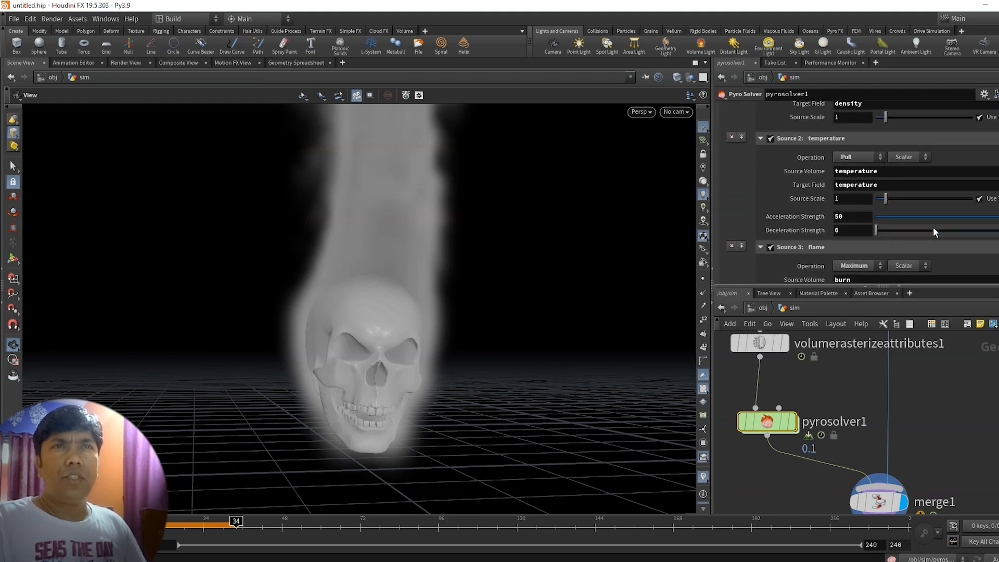
scroll(931, 227, up, 1)
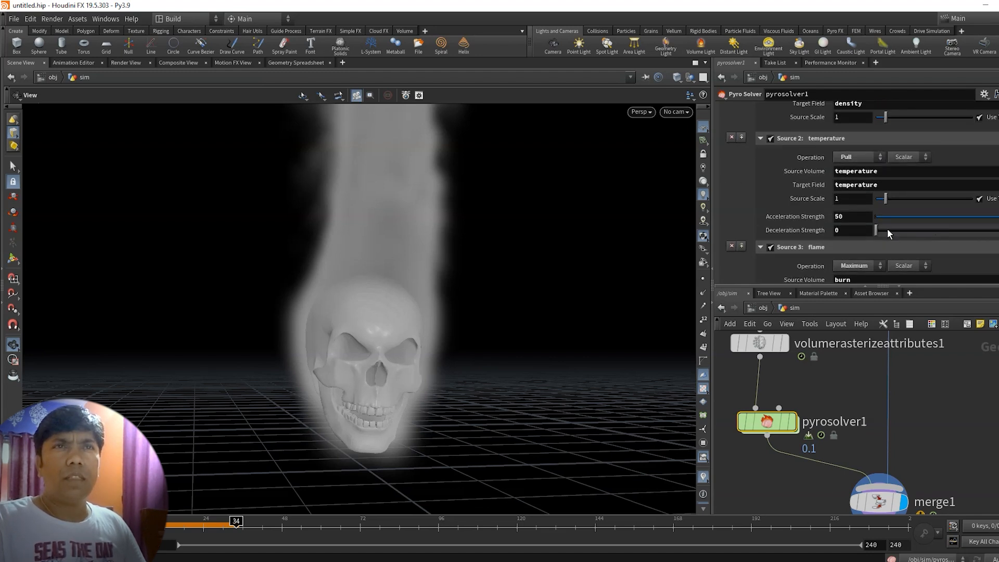
click(859, 219)
key(Return)
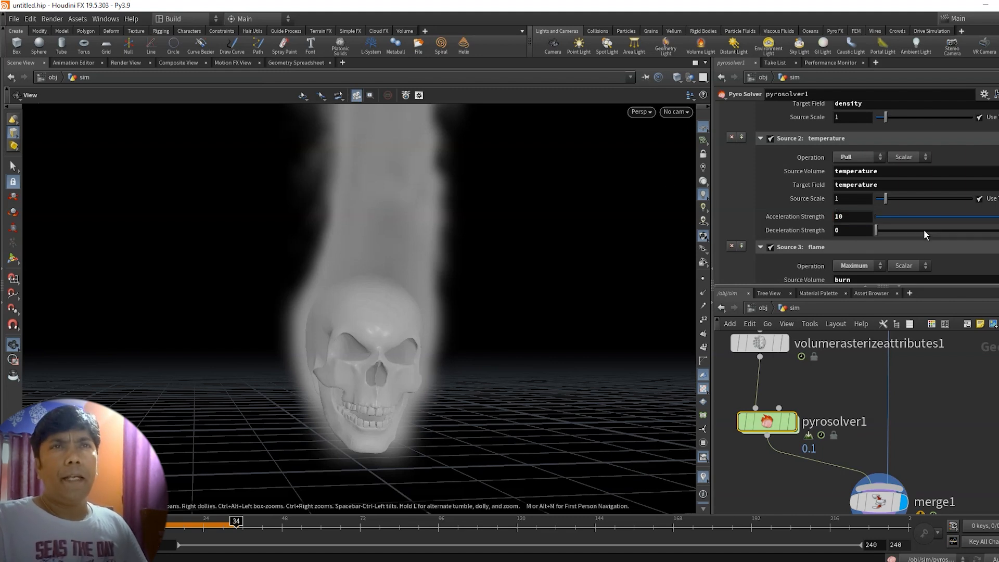
- Set pyrosolver1's Buoyancy shape parameter to .5
scroll(926, 234, up, 10)
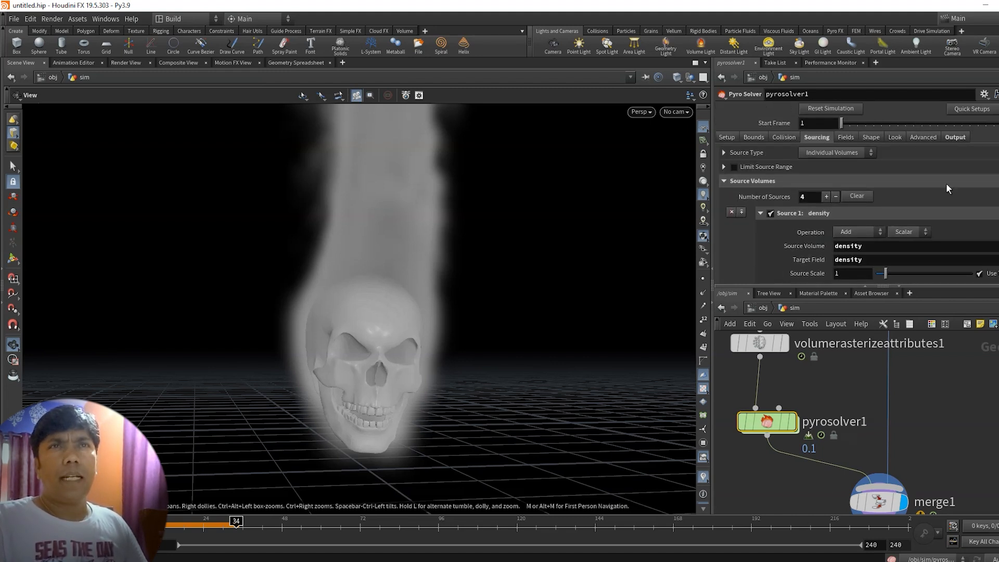
click(871, 137)
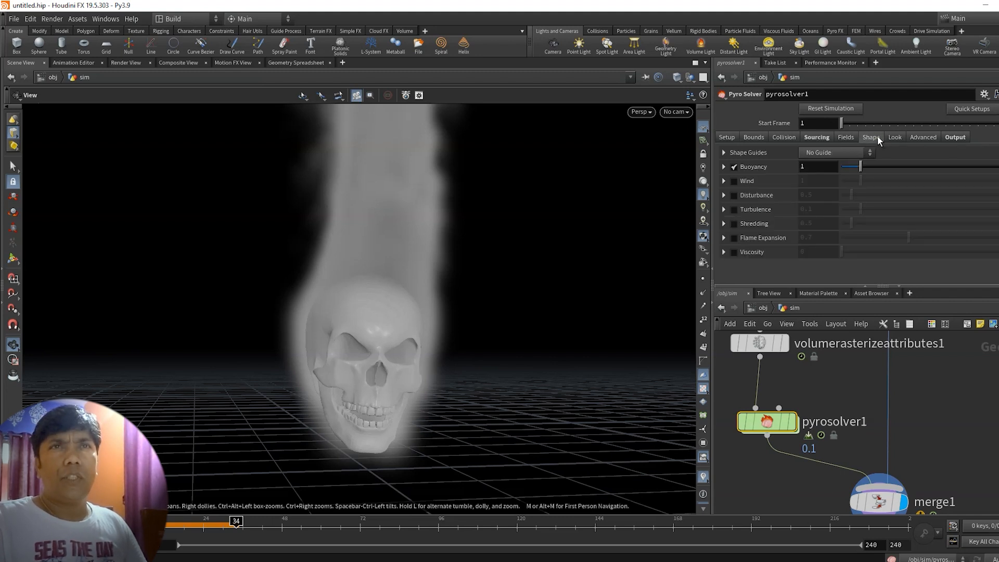
click(847, 138)
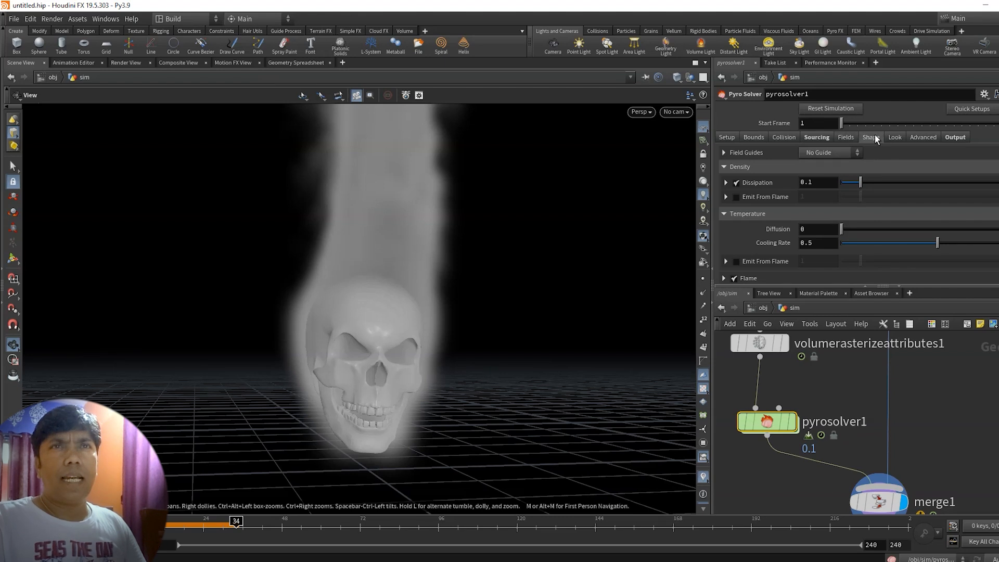
click(874, 136)
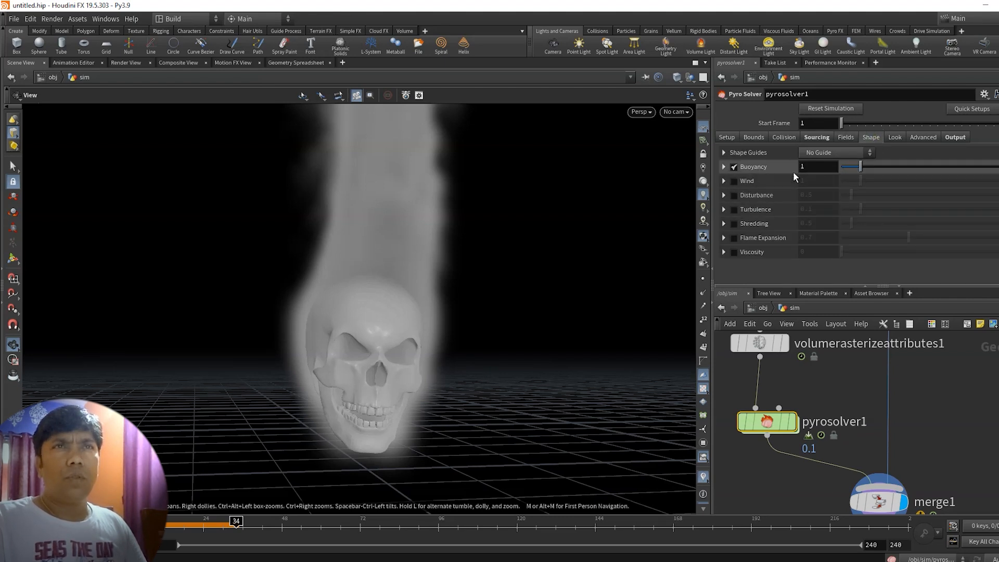
double_click(818, 167)
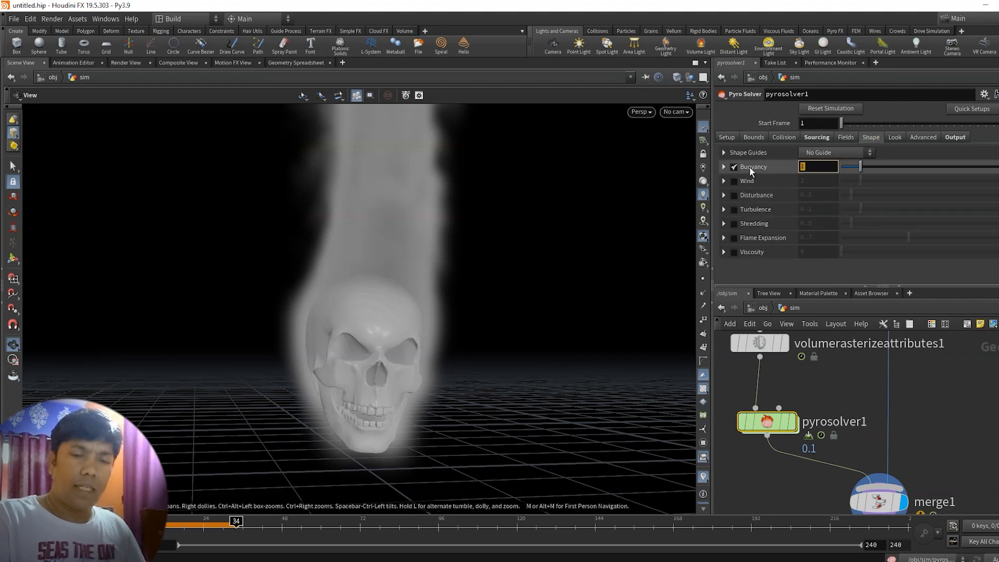
text(1)
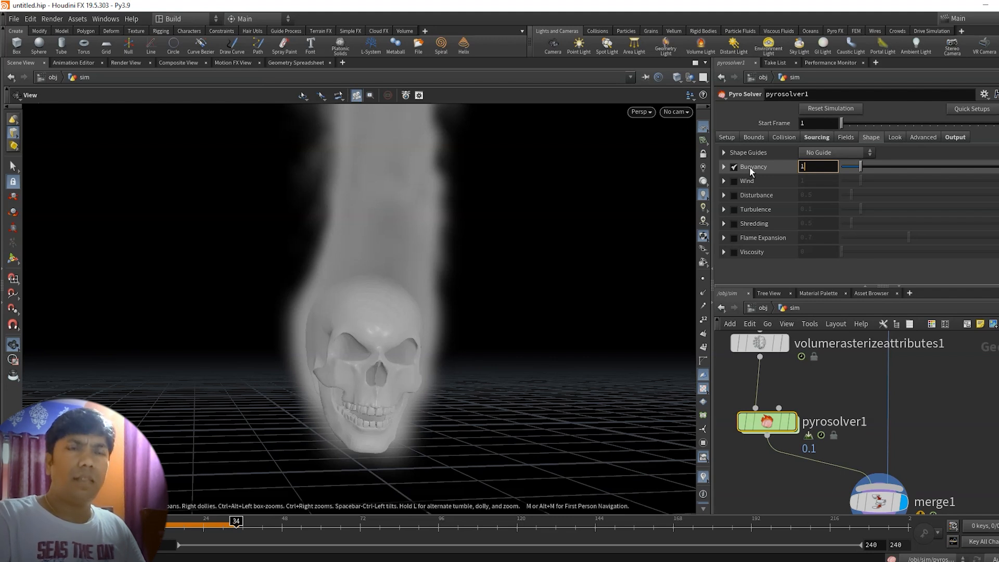
key(BackSpace)
text(.2)
key(BackSpace)
text(5)
key(Return)
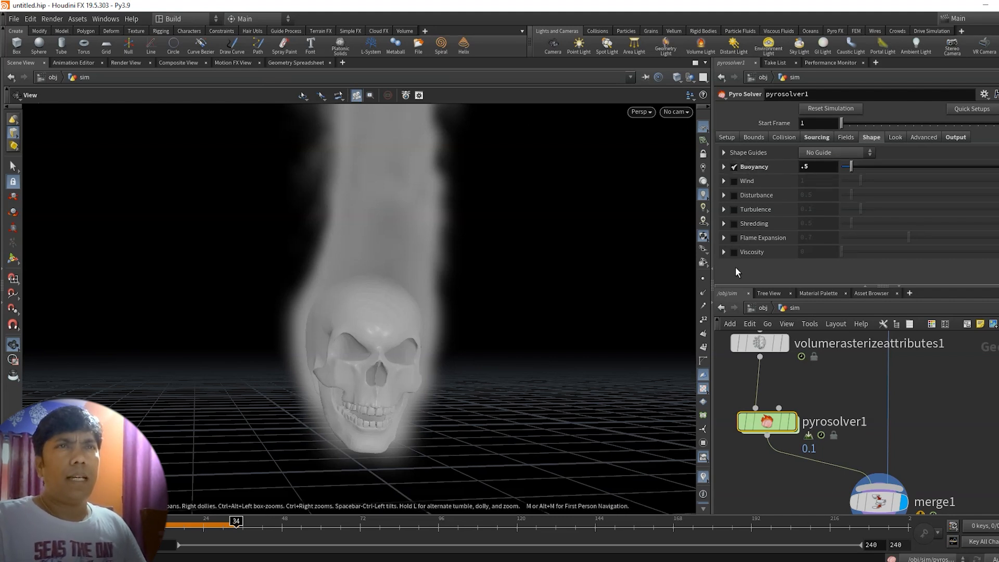
- Enable Disturbance on pyrosolver1 with a value of 0.8 and replay the simulation to inspect the smoke column above the skull
click(734, 196)
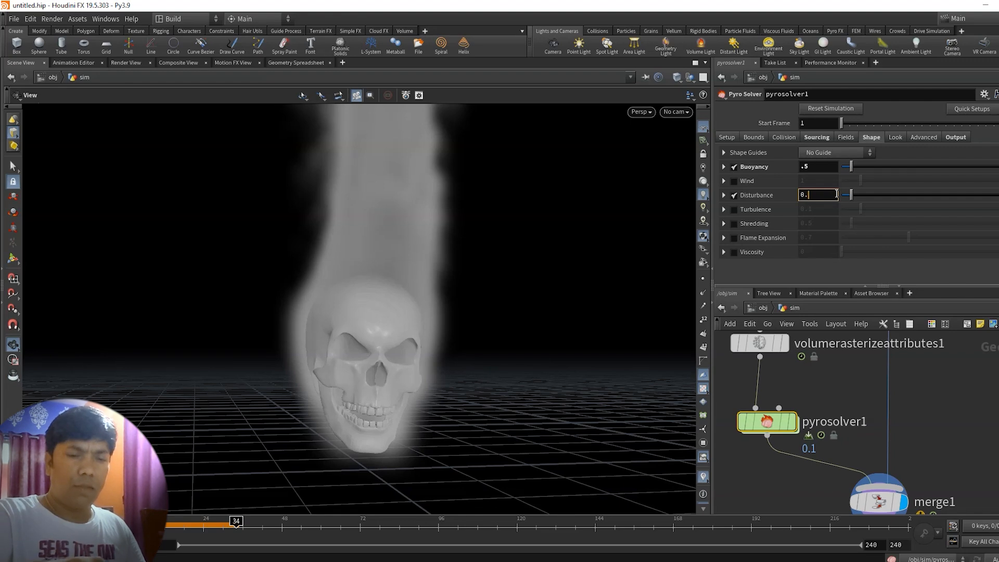
drag(640, 291, 519, 405)
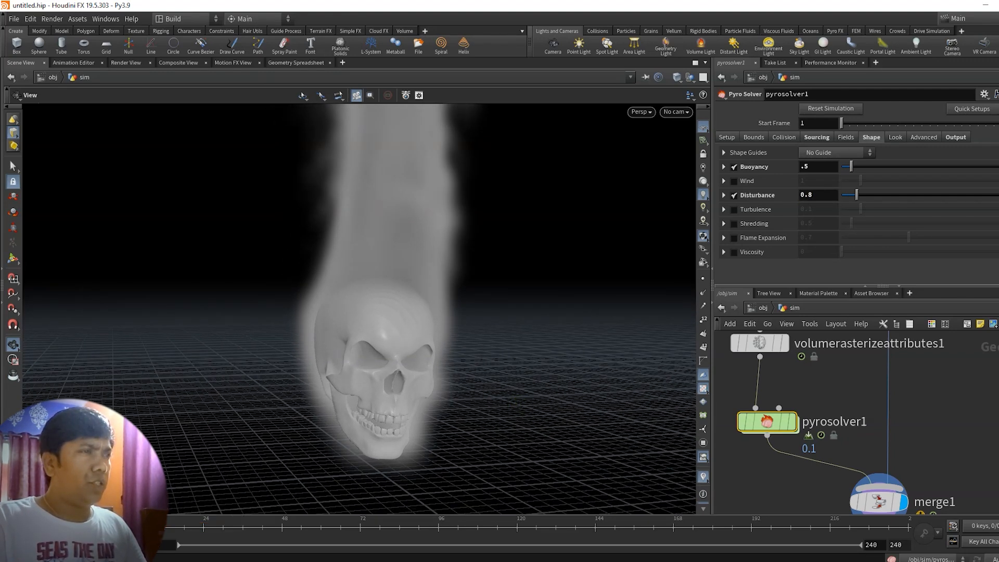
key(ctrl+Up)
key(Up)
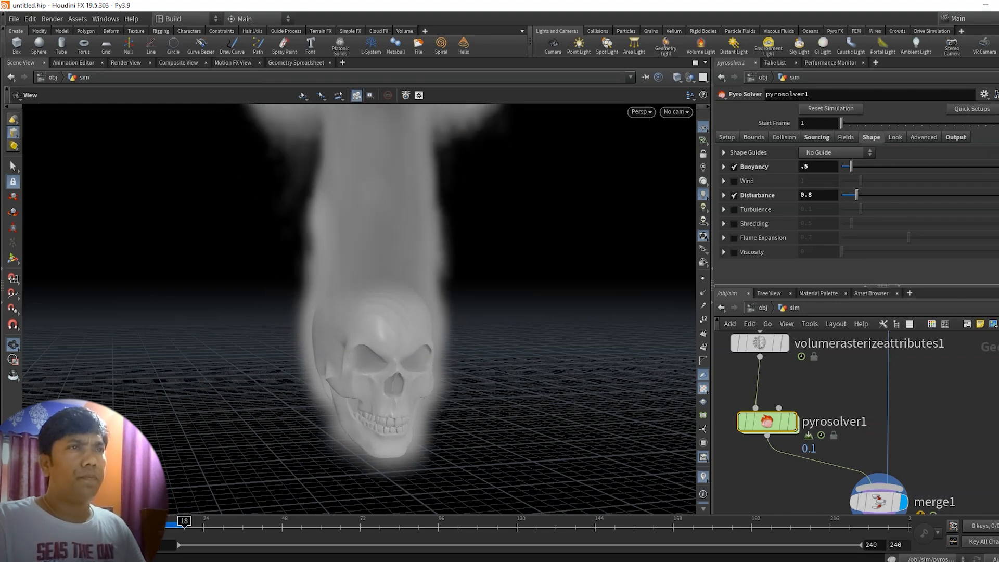
middle_drag(513, 272, 514, 430)
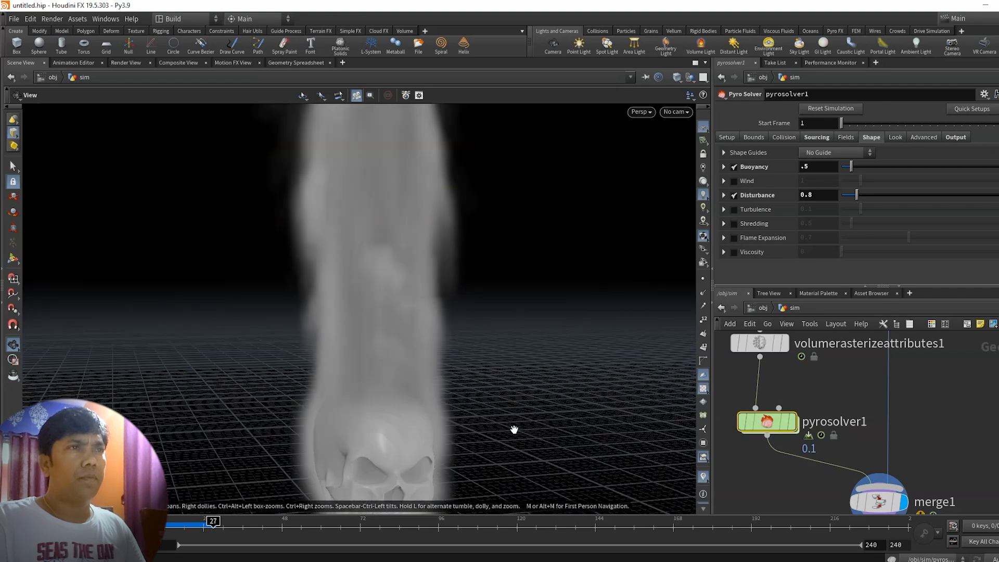
scroll(514, 430, down, 3)
scroll(528, 350, down, 1)
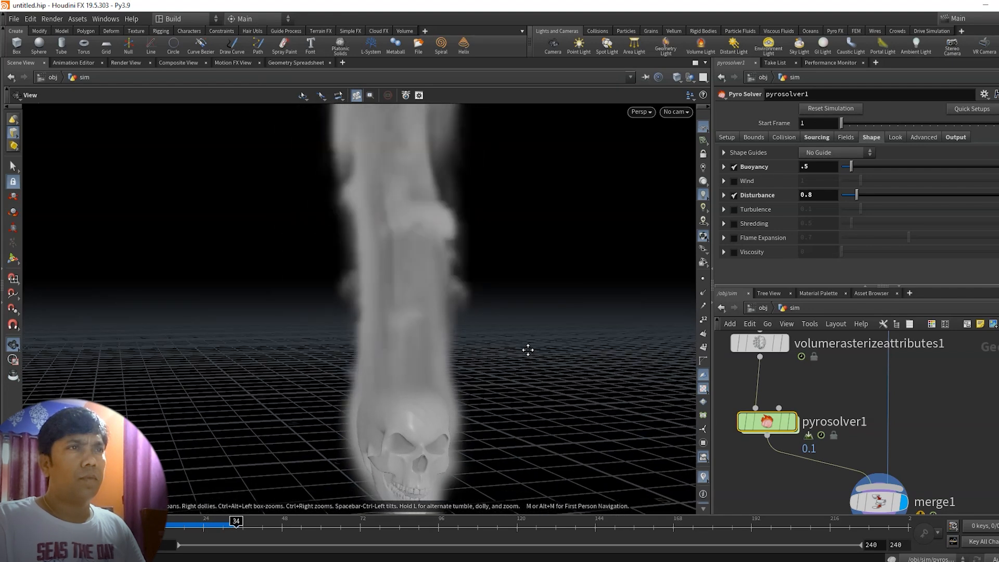
middle_drag(528, 350, 522, 315)
drag(547, 386, 557, 372)
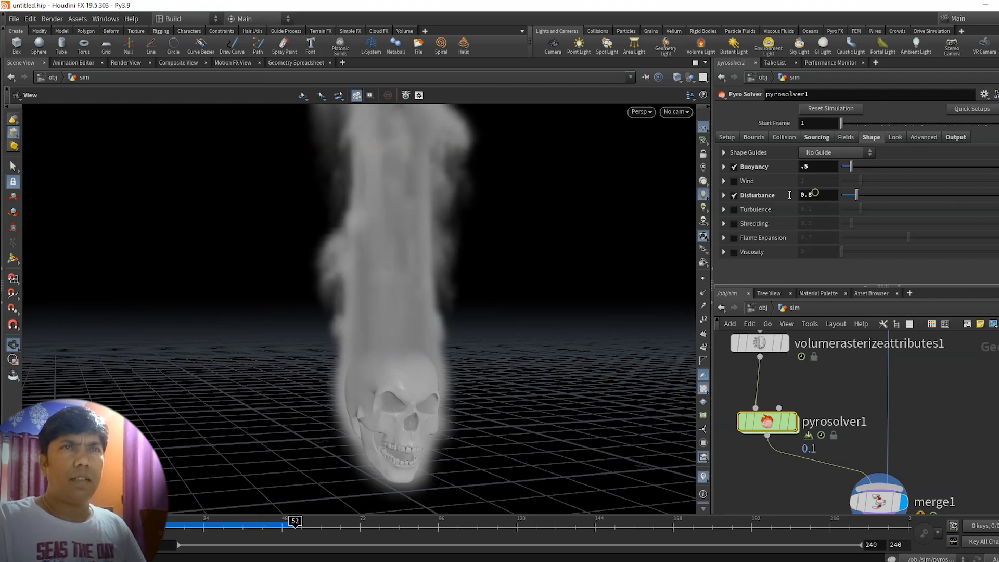
- Set pyrosolver1's Disturbance to 5 and replay the simulation from the first frame
drag(816, 193, 789, 195)
text(5)
key(Return)
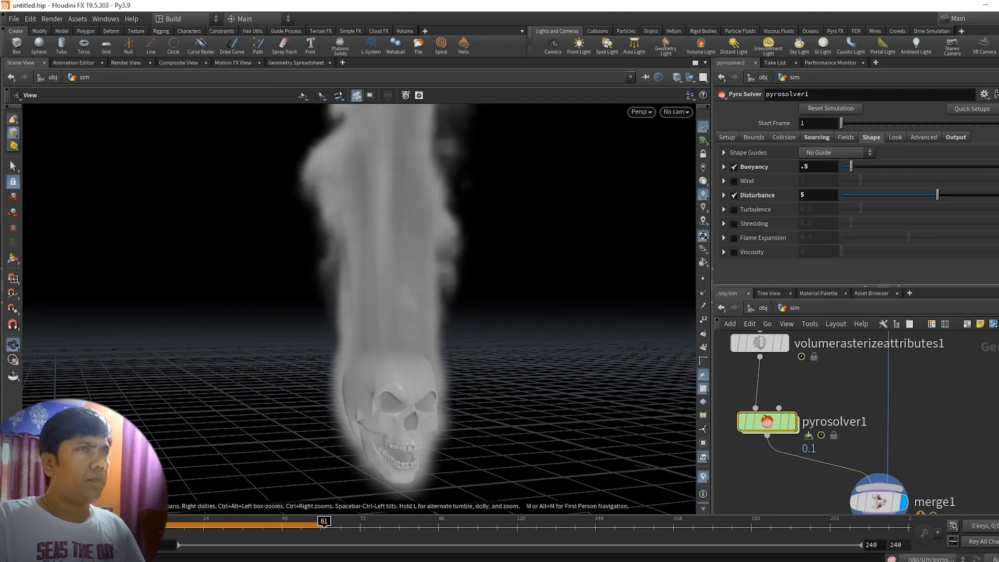
key(ctrl+Up)
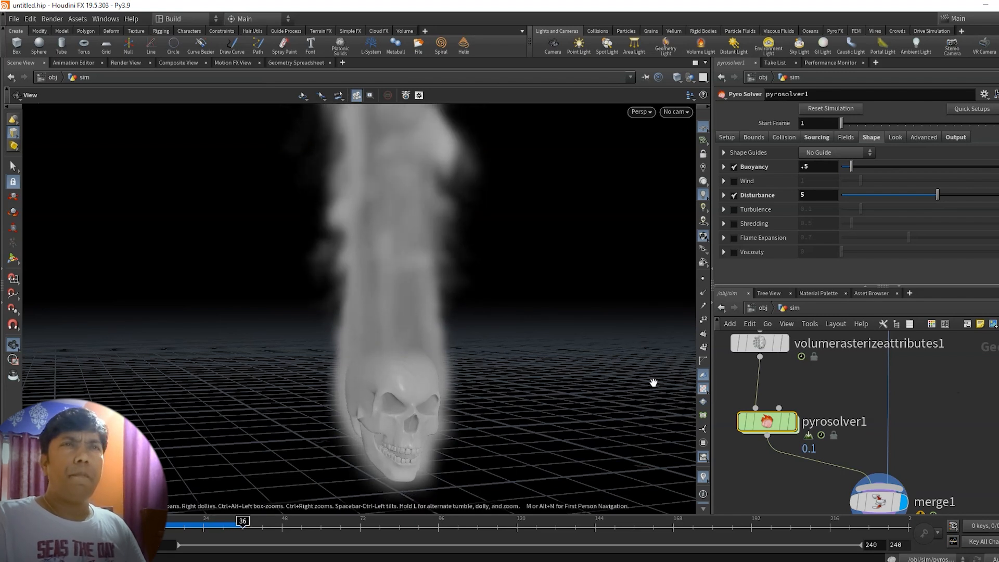
- Enable Turbulence on pyrosolver1 with a value of 2 and replay the simulation from the first frame
click(734, 211)
text(2)
key(Return)
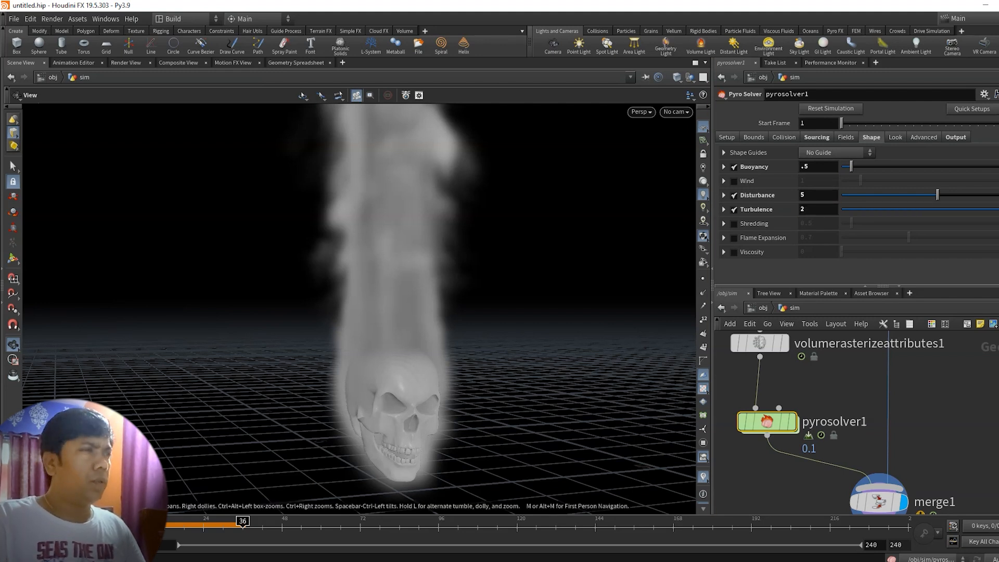
key(ctrl+Up)
key(Up)
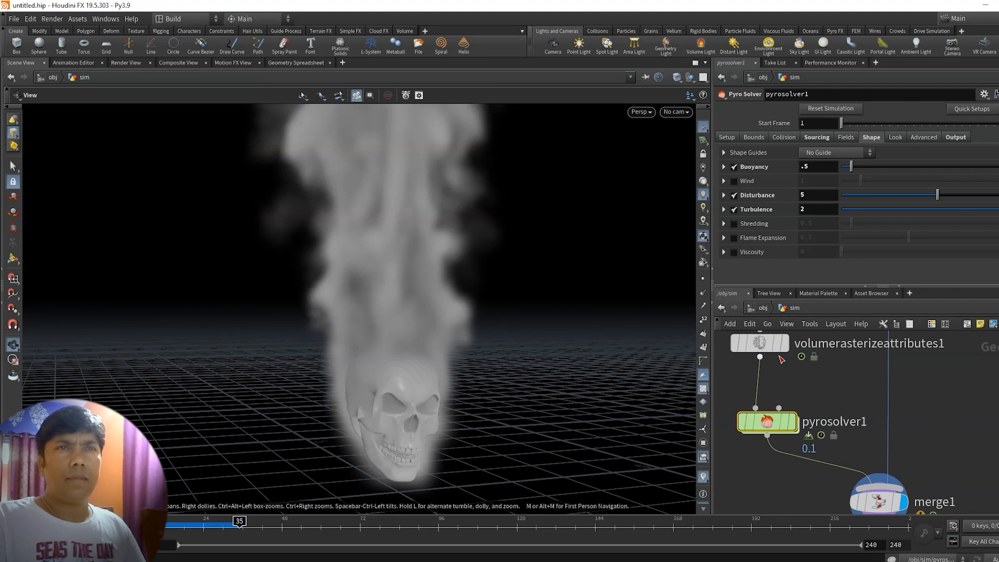
- Return to the object level, add a point light to the scene and change its type to Distant
click(762, 308)
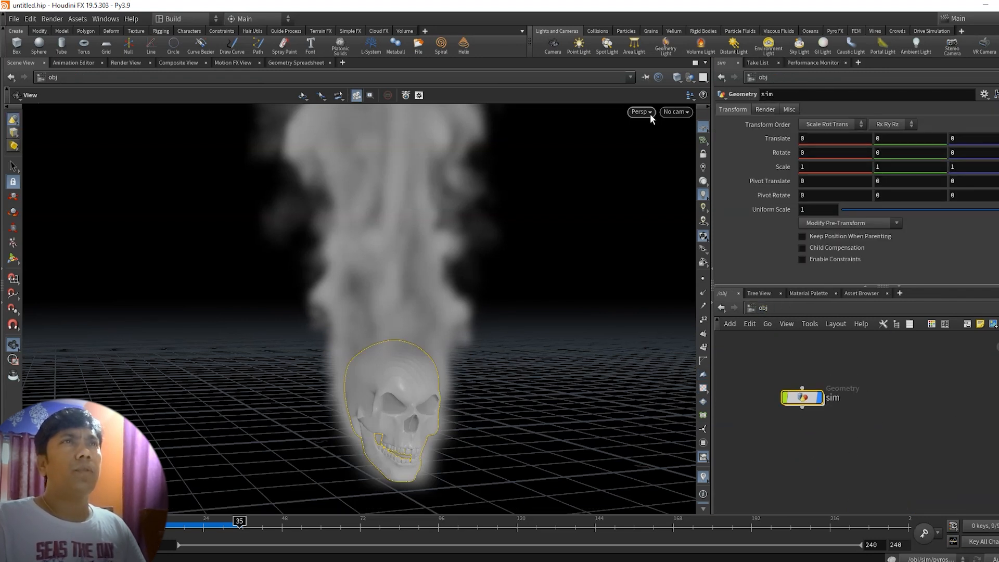
click(579, 47)
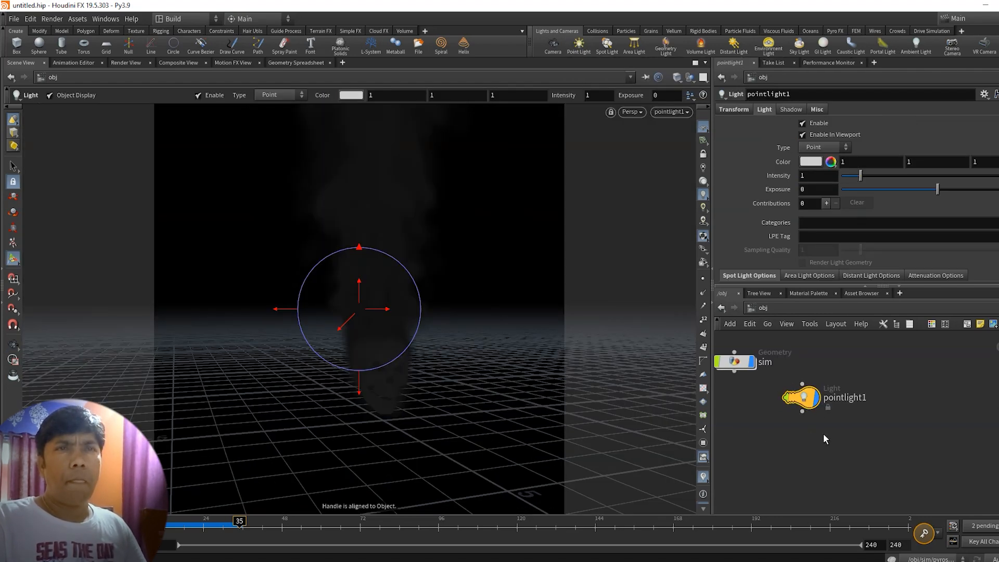
drag(804, 398, 801, 418)
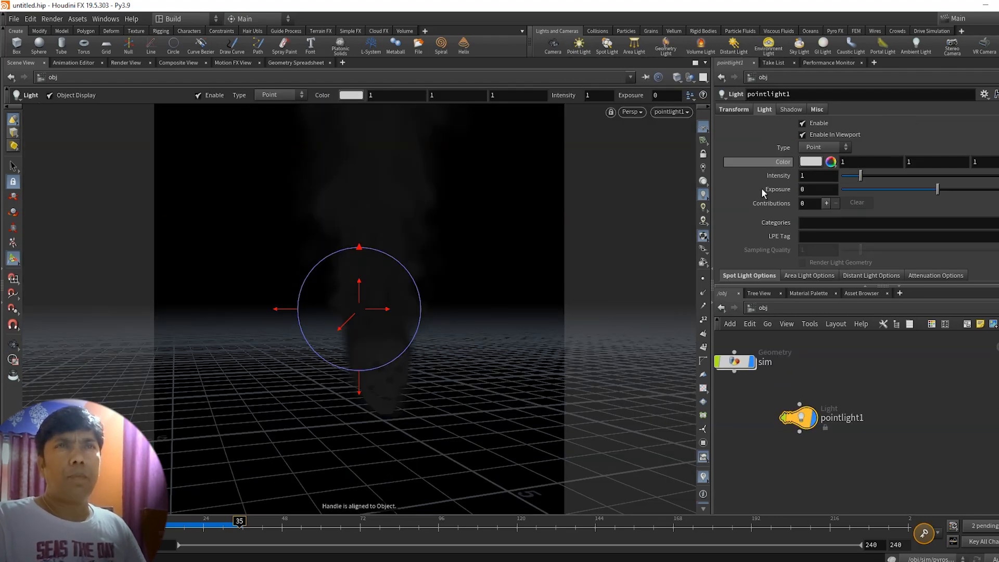
click(824, 149)
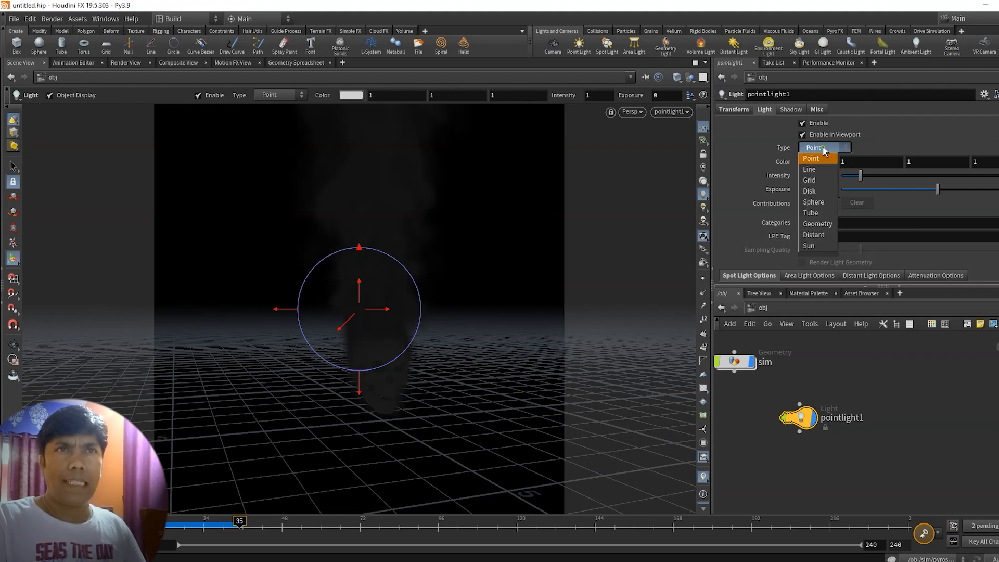
click(819, 241)
- Move the distant light close beside the smoke column and inspect the lit skull up close
alt+drag(542, 428, 559, 368)
key(Return)
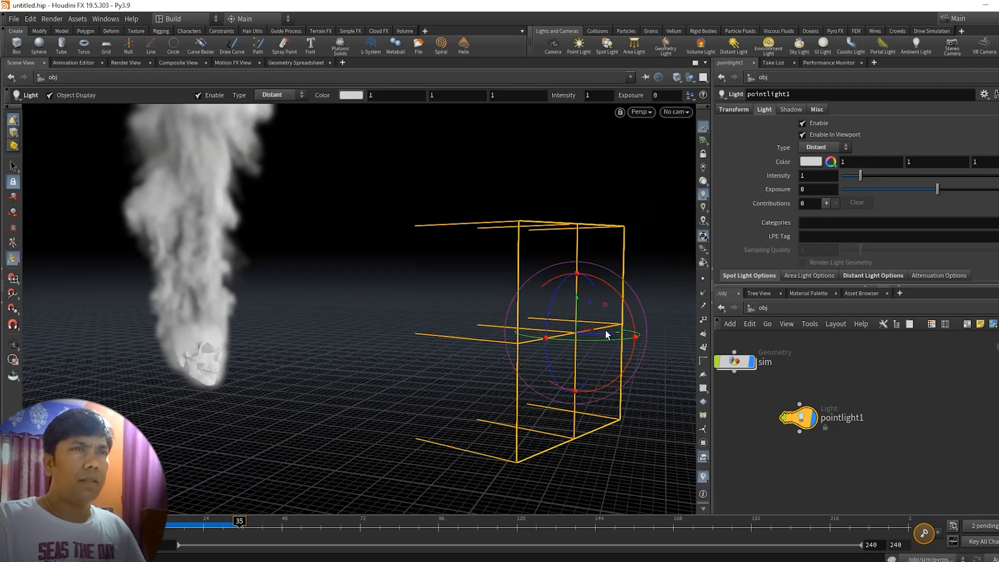
drag(599, 334, 314, 304)
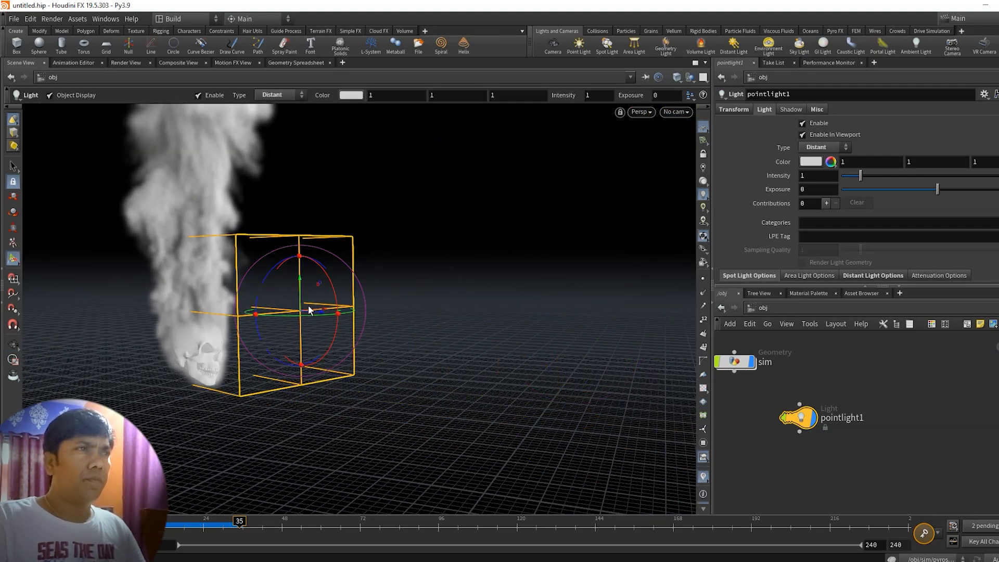
alt+middle_drag(541, 349, 603, 377)
key(Return)
mouse_move(406, 312)
mouse_down()
mouse_move(395, 332)
mouse_move(391, 313)
mouse_up()
alt+drag(567, 329, 671, 336)
alt+right_drag(261, 350, 427, 422)
drag(427, 422, 462, 431)
scroll(462, 431, up, 3)
scroll(463, 430, up, 3)
alt+middle_drag(424, 417, 370, 379)
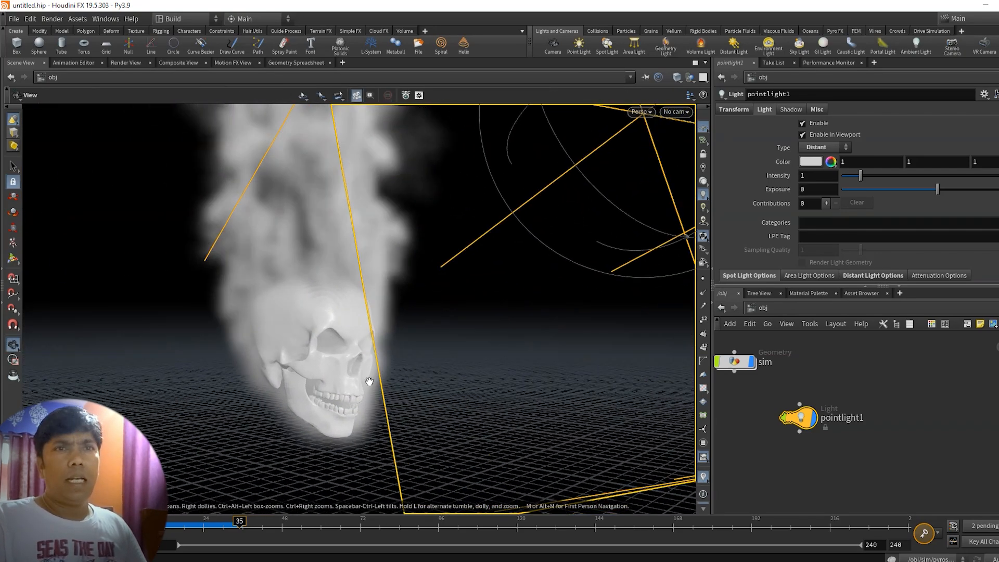
- Try several saturated, orange and brown tints for the distant light's color and reset it to white
click(809, 161)
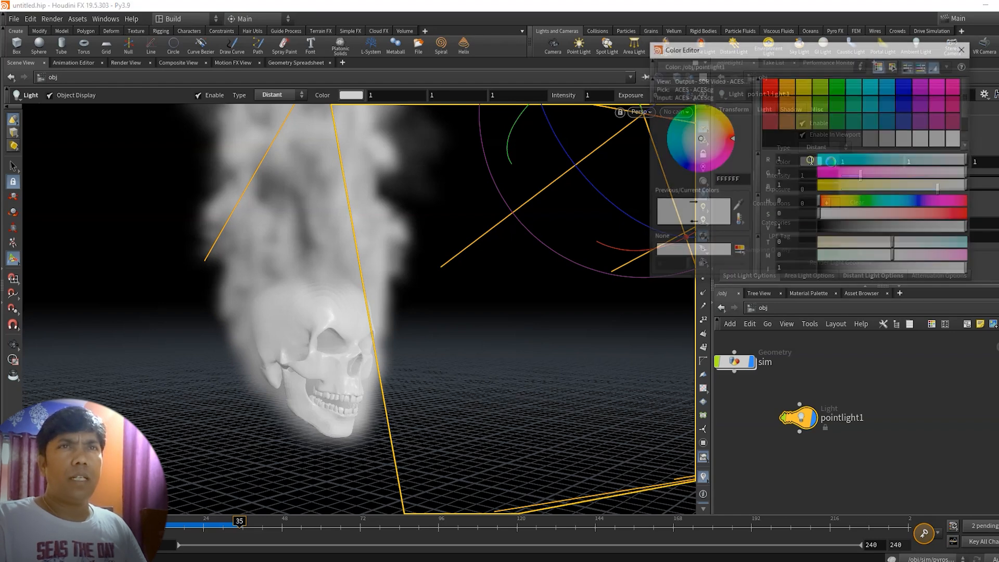
click(775, 88)
click(786, 87)
click(804, 88)
click(820, 87)
click(855, 87)
drag(871, 92, 786, 91)
click(785, 106)
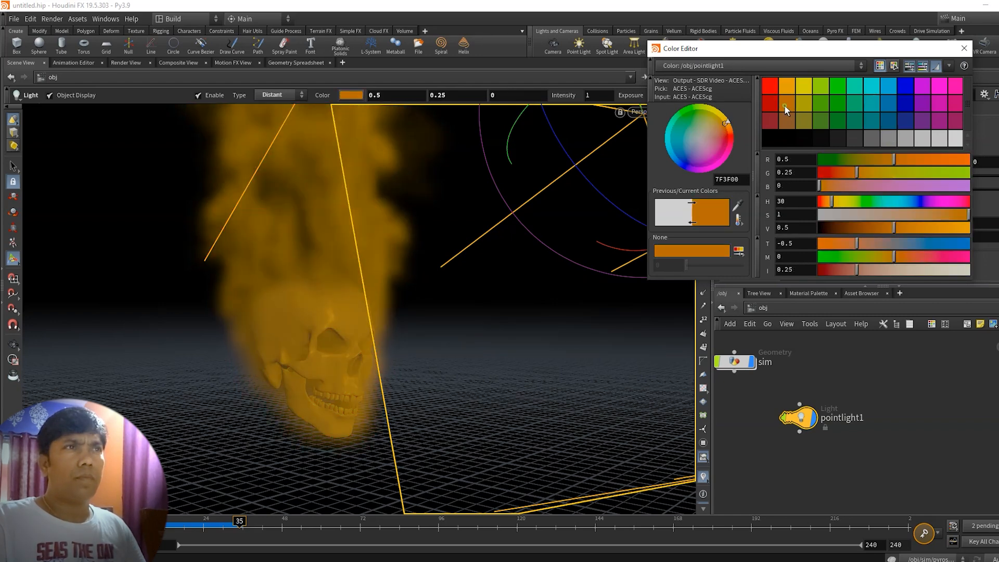
click(772, 104)
click(779, 120)
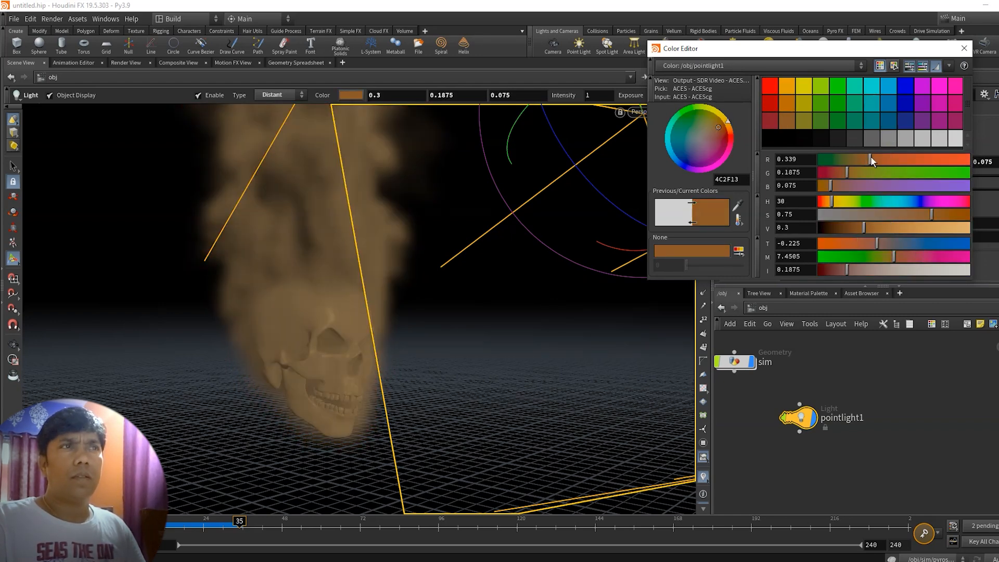
drag(871, 157, 897, 172)
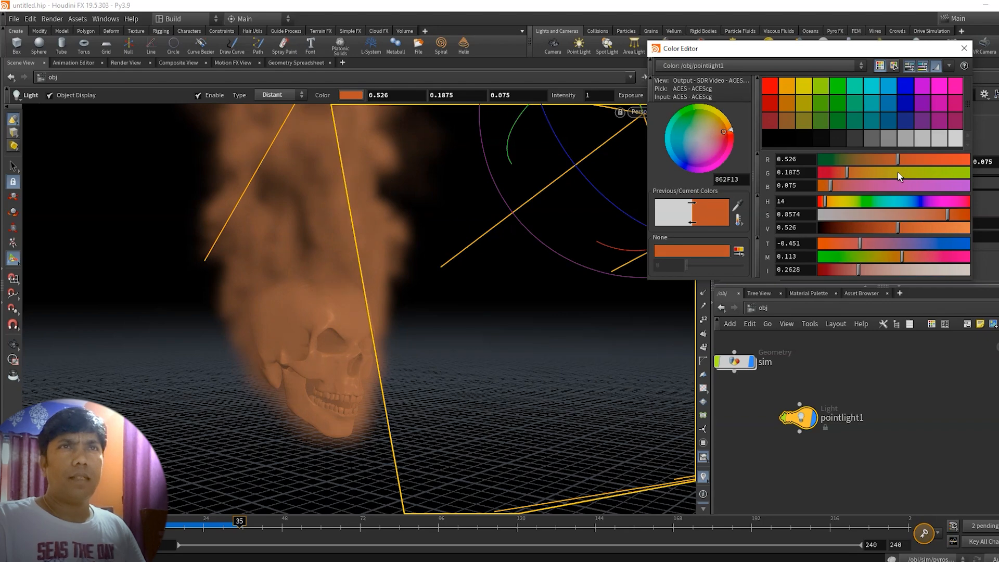
click(955, 139)
key(Escape)
- Play the simulation on to frame 40, reopen the sim network with pyrosolver1 selected and close the Color Editor
drag(486, 461, 693, 375)
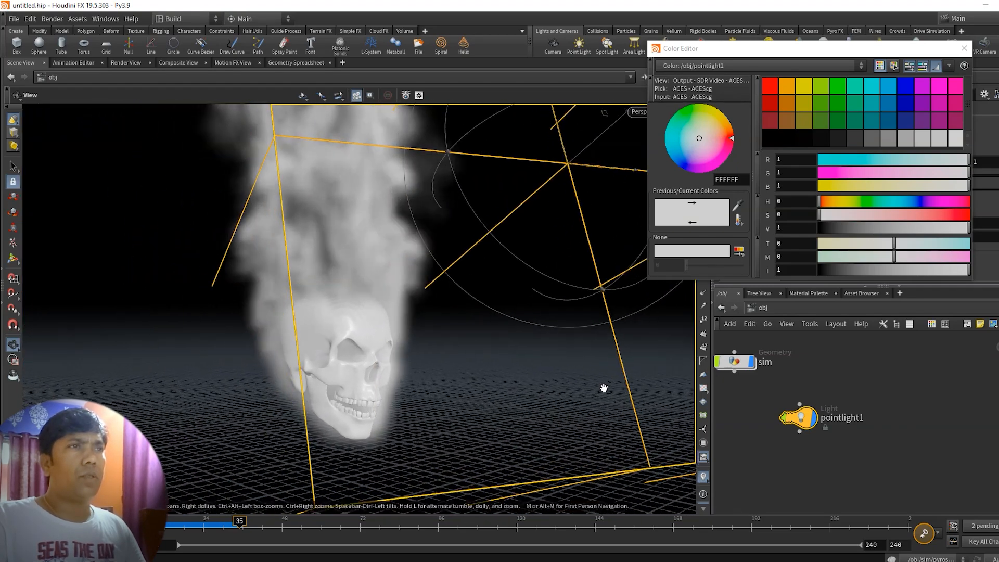
alt+drag(351, 404, 714, 489)
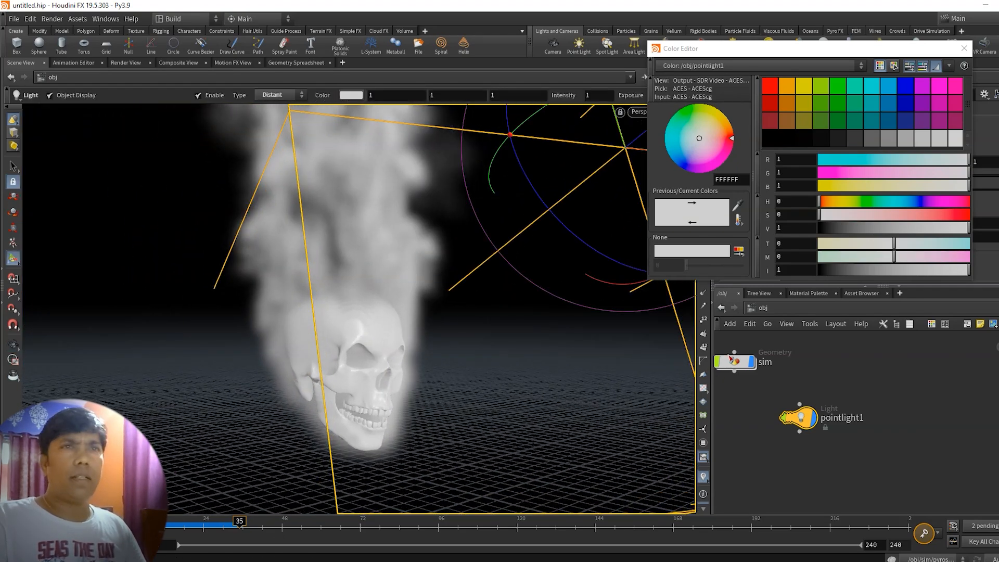
alt+middle_drag(390, 493, 354, 501)
alt+drag(396, 447, 460, 439)
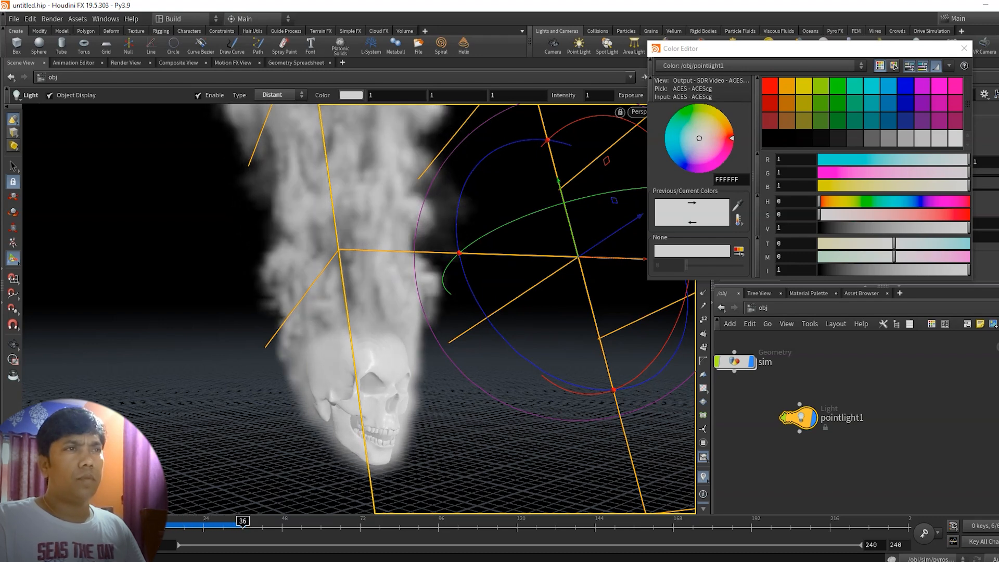
middle_drag(867, 419, 853, 429)
click(721, 373)
middle_drag(897, 394, 941, 412)
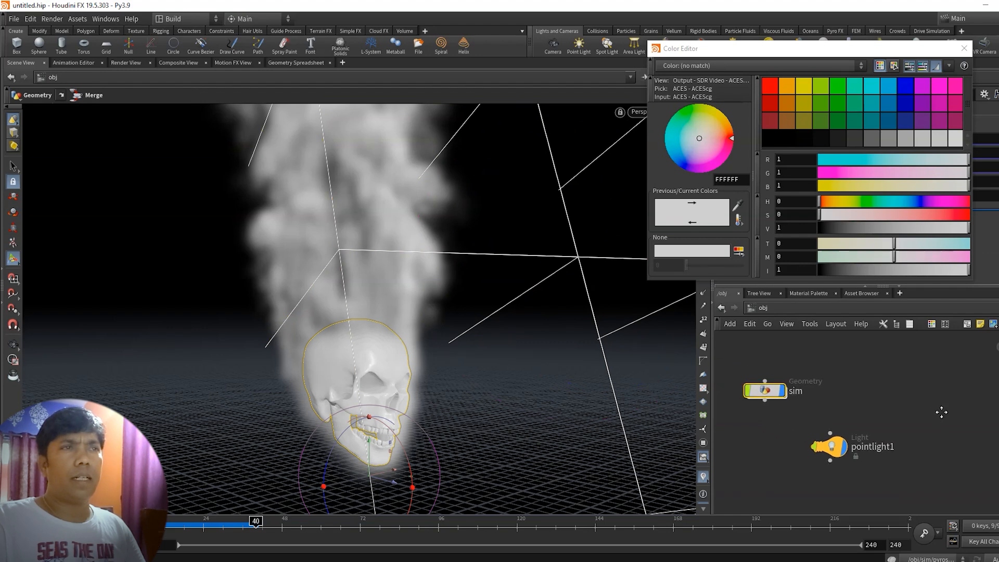
double_click(764, 391)
middle_drag(996, 441, 956, 458)
click(773, 441)
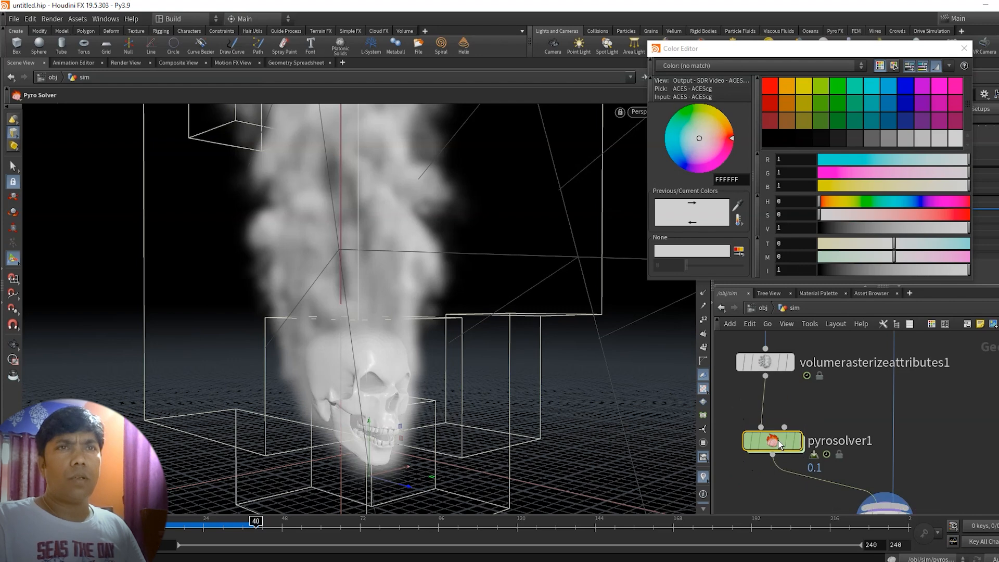
click(964, 49)
- Set volumerasterizeattributes1's Voxel Size to 0.05
middle_drag(933, 416, 970, 446)
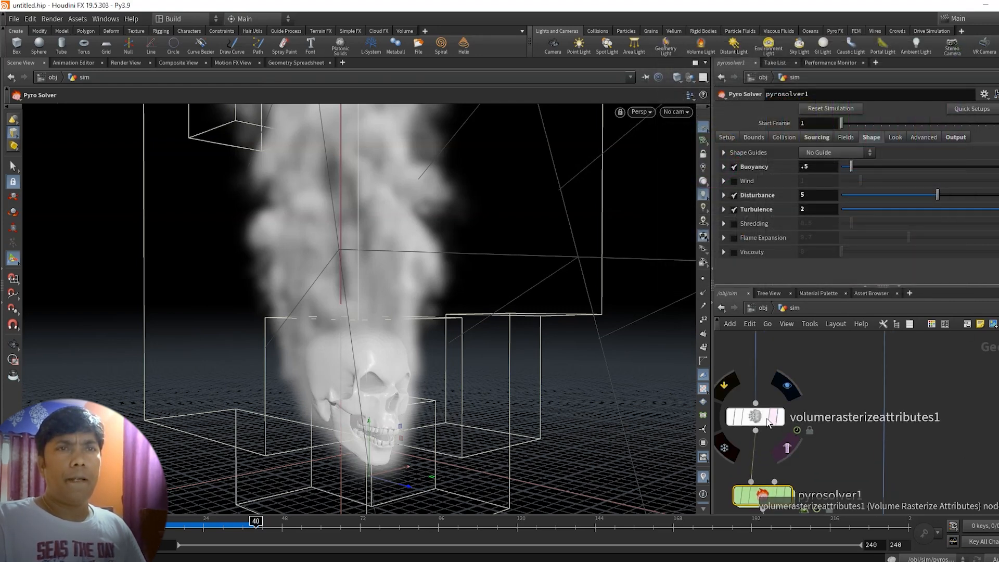
click(749, 416)
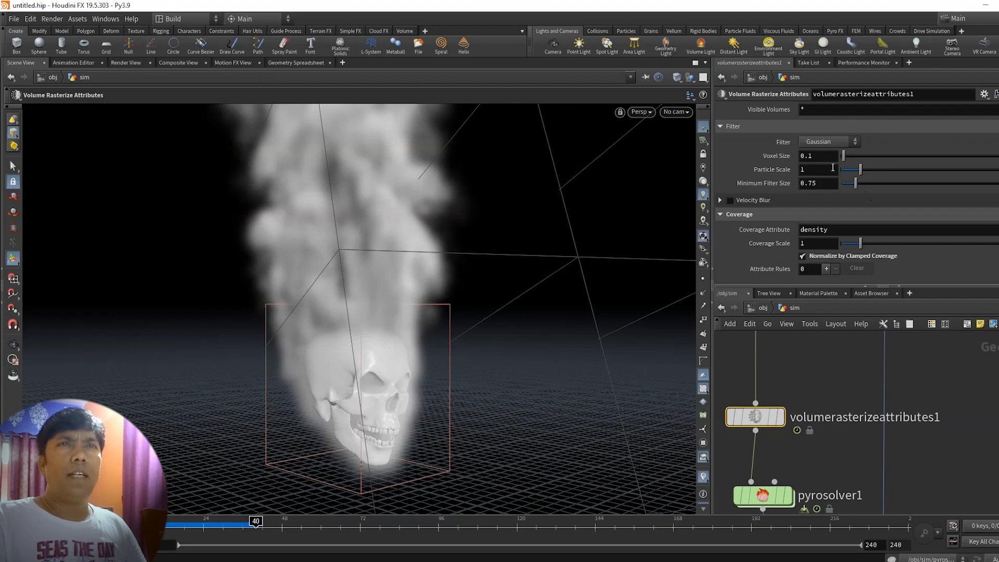
key(Escape)
drag(430, 392, 520, 392)
key(Return)
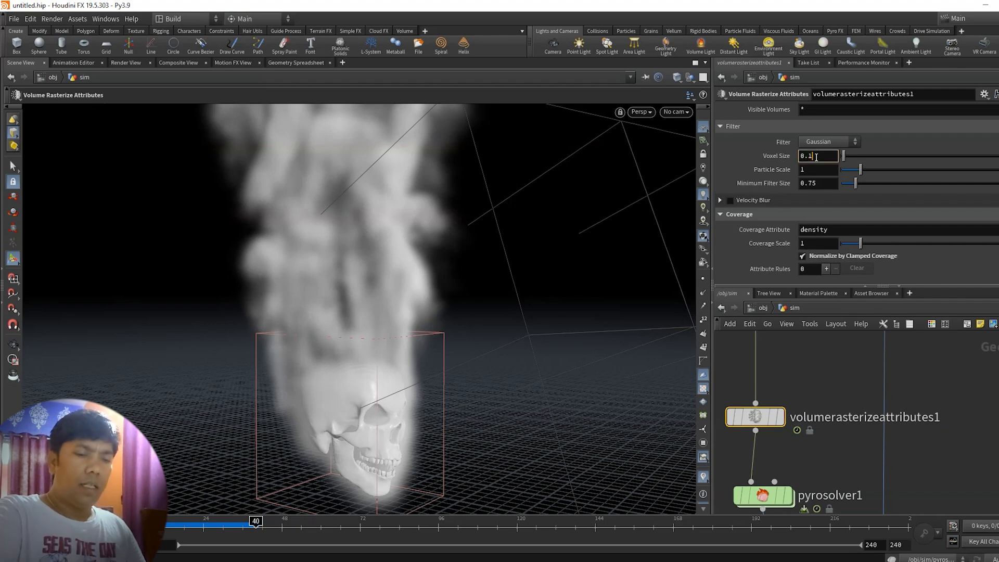
key(Return)
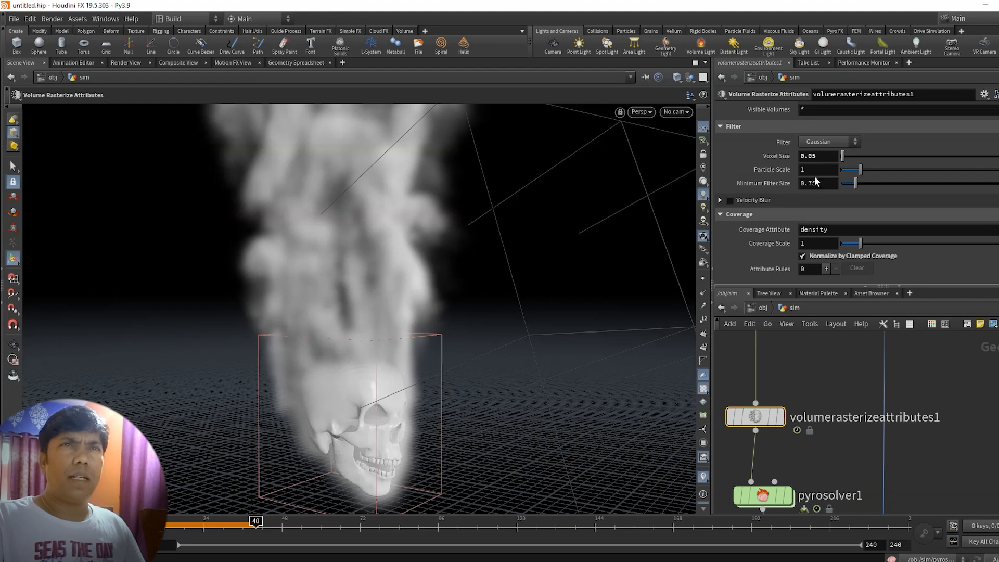
- Set volumerasterizeattributes1's Particle Scale to .5
key(Escape)
drag(536, 343, 619, 356)
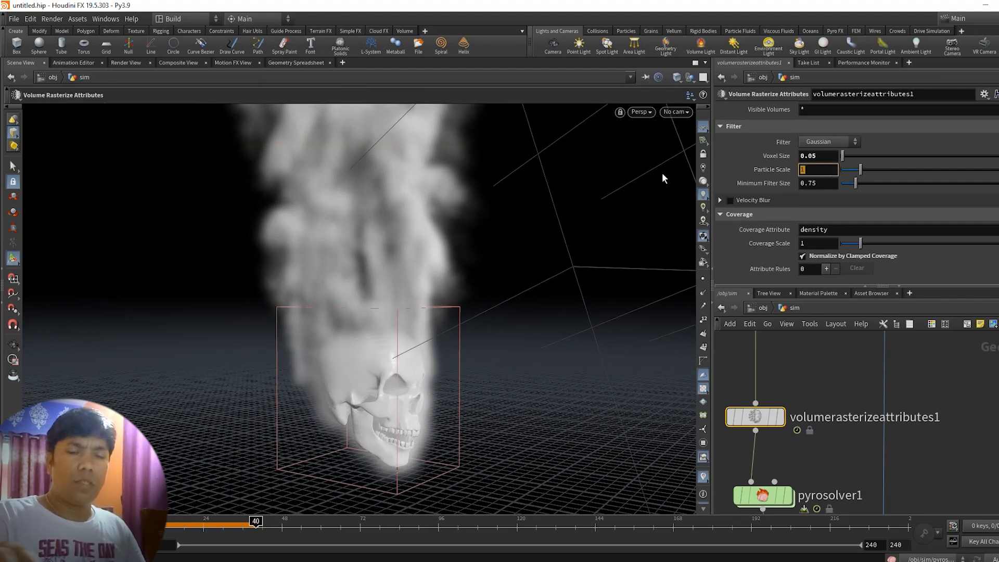
text(.5)
key(Return)
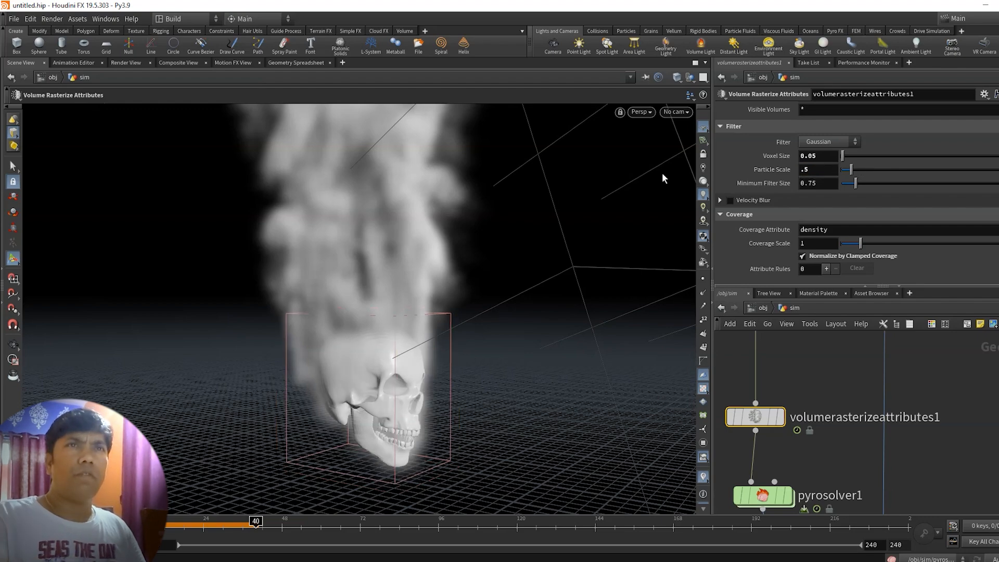
- Set pyrosource1's Particle Scale to 1 and replay the simulation from the first frame
key(Escape)
drag(511, 473, 620, 403)
scroll(886, 453, down, 2)
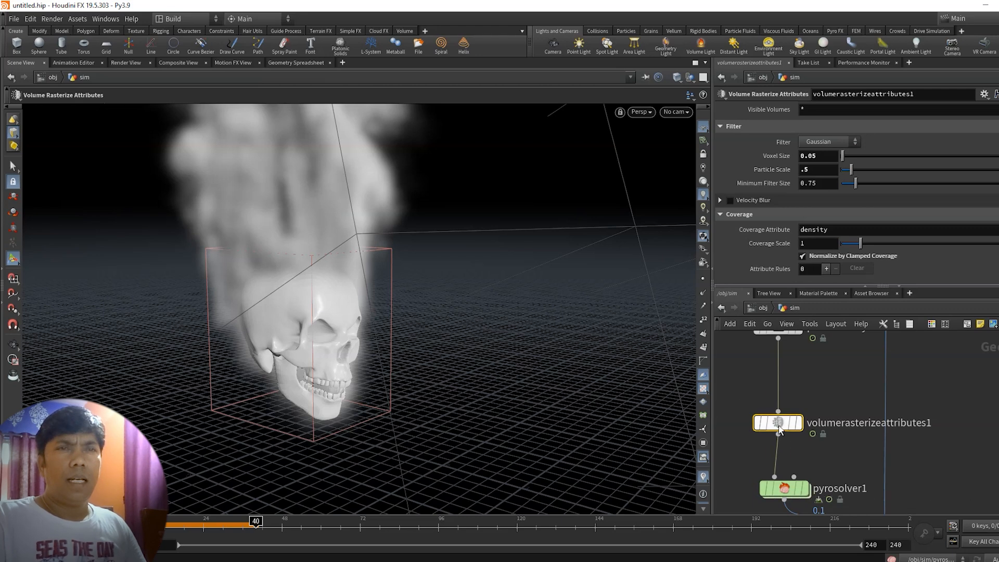
scroll(866, 205, up, 3)
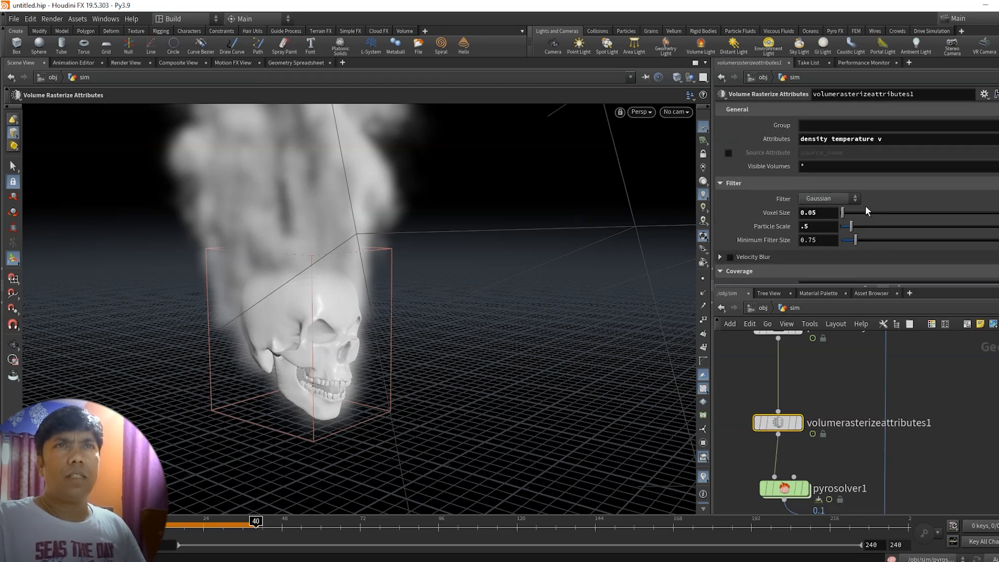
middle_drag(841, 377, 844, 460)
middle_drag(846, 395, 849, 443)
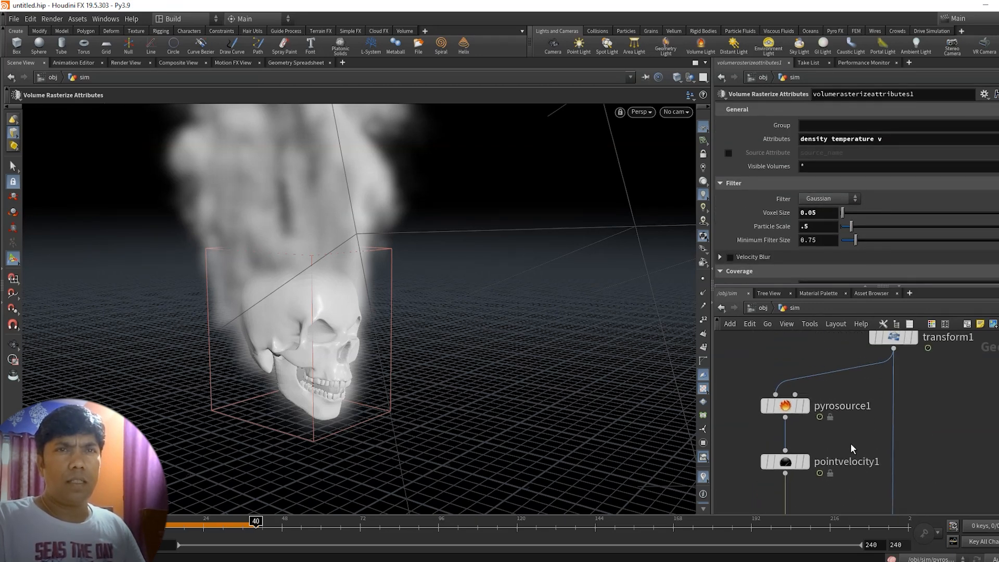
click(785, 409)
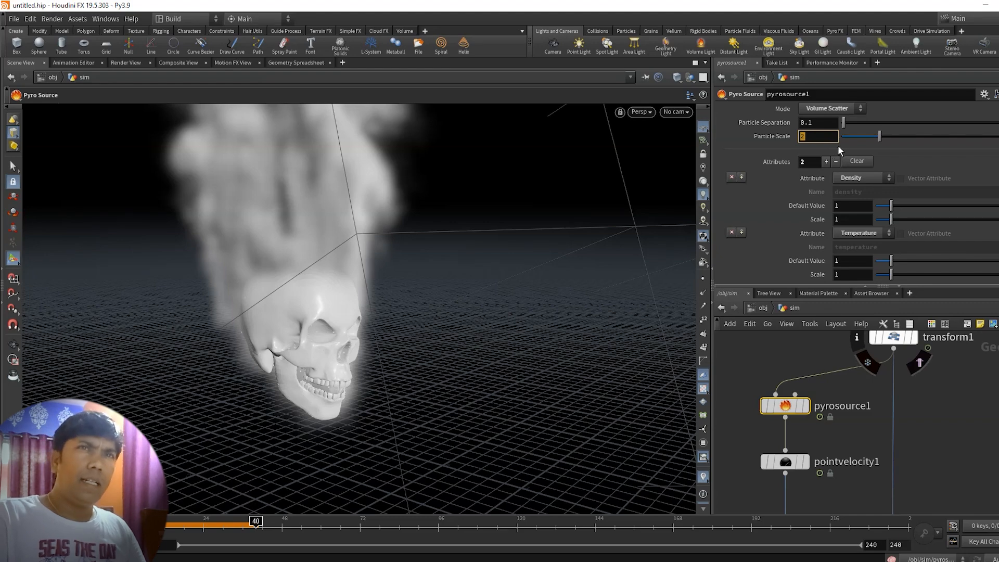
text(1)
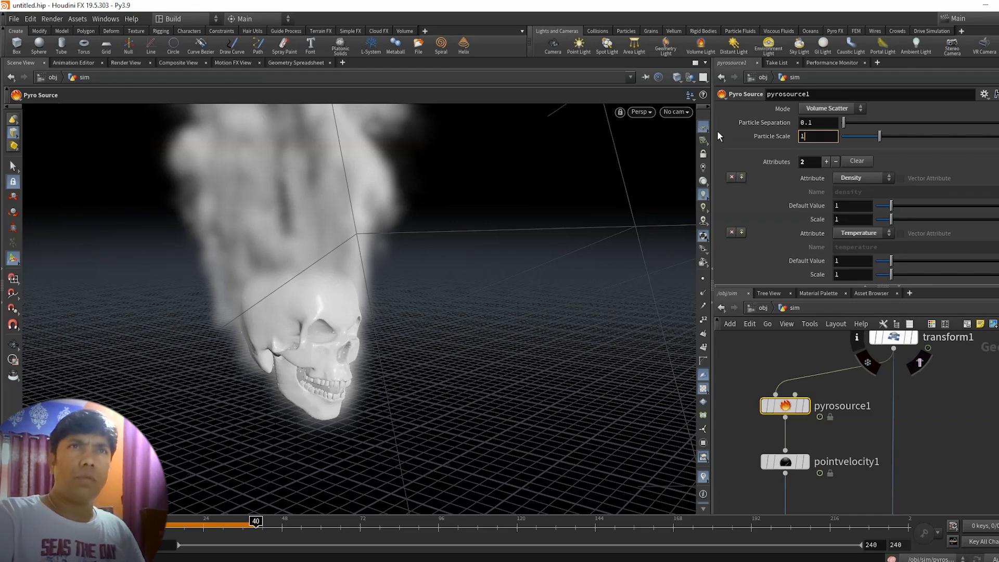
key(Return)
alt+drag(313, 241, 439, 406)
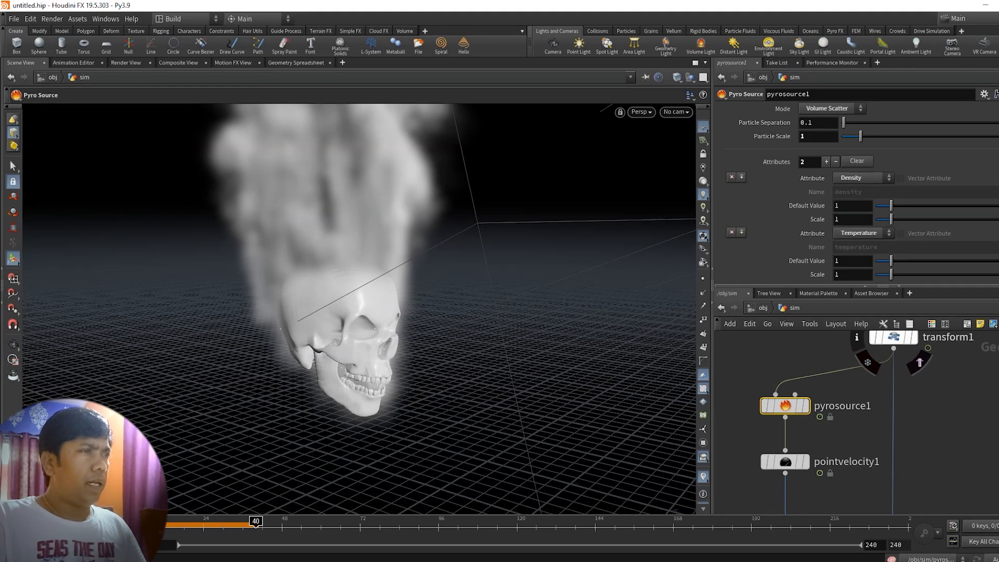
key(ctrl+Up)
- Set pyrosource1's Particle Scale to 1.5, replay the simulation from the first frame and inspect the smoke around the skull
alt+drag(492, 375, 490, 364)
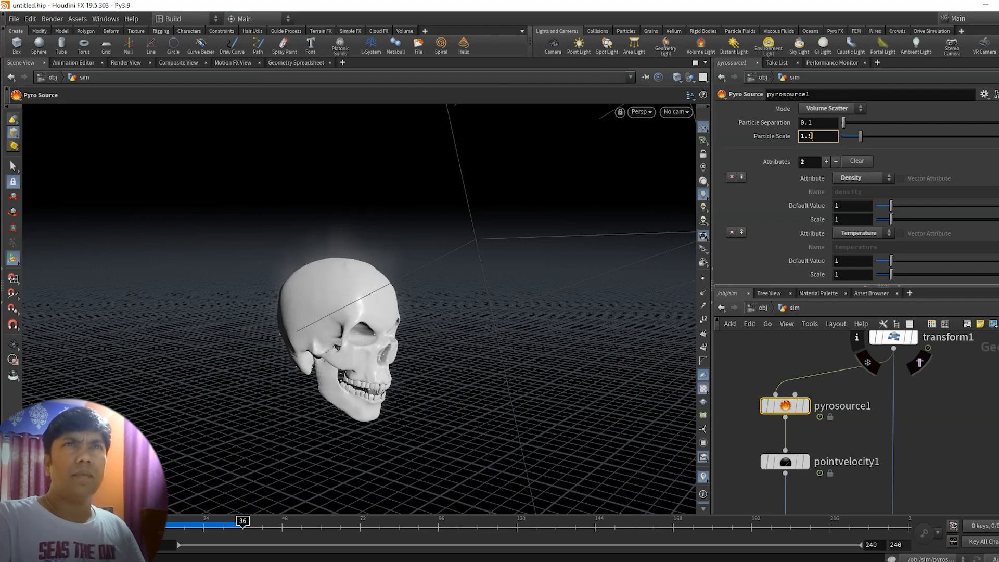
alt+drag(437, 422, 399, 404)
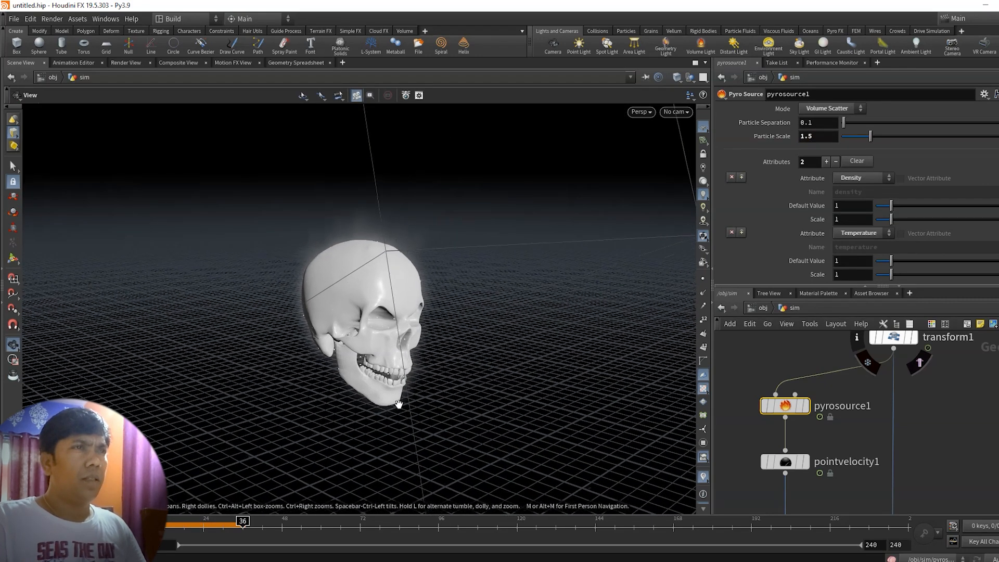
key(ctrl+Up)
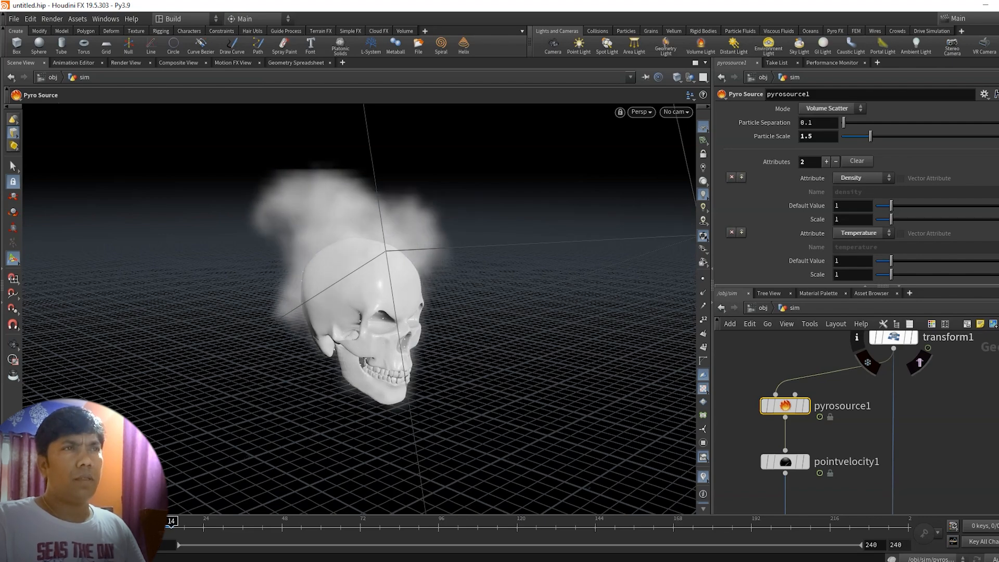
key(Escape)
mouse_move(390, 406)
mouse_down()
mouse_move(416, 401)
mouse_move(250, 403)
mouse_move(378, 409)
mouse_up()
alt+drag(553, 408, 569, 405)
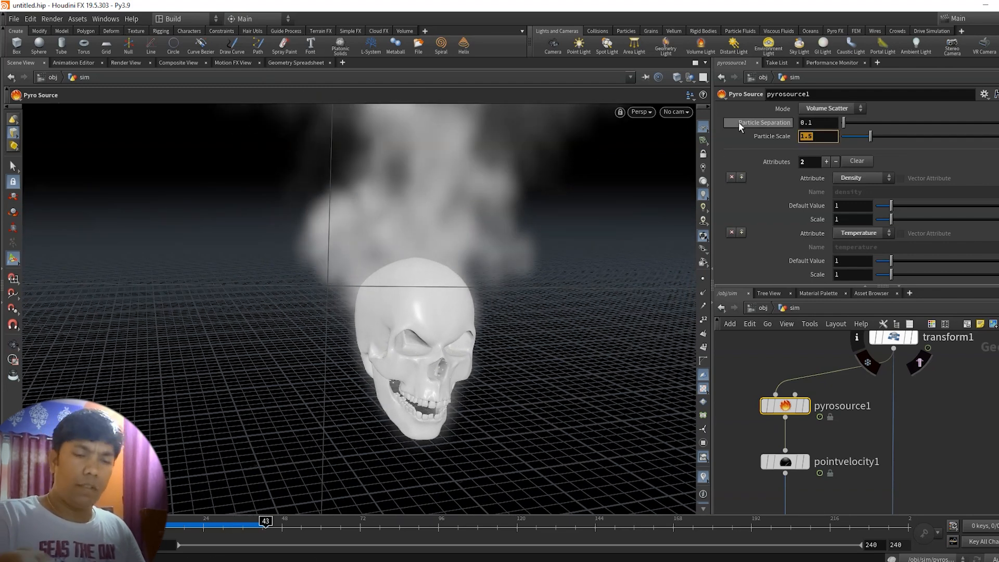
- Revert pyrosource1's Particle Scale to 2 and replay the simulation from the first frame
mouse_move(738, 124)
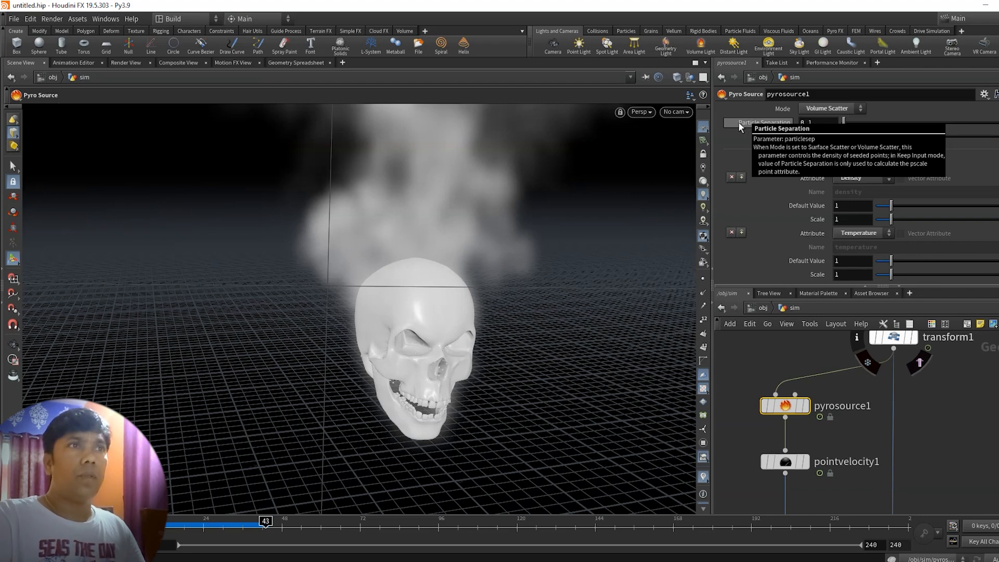
alt+middle_drag(562, 259, 544, 242)
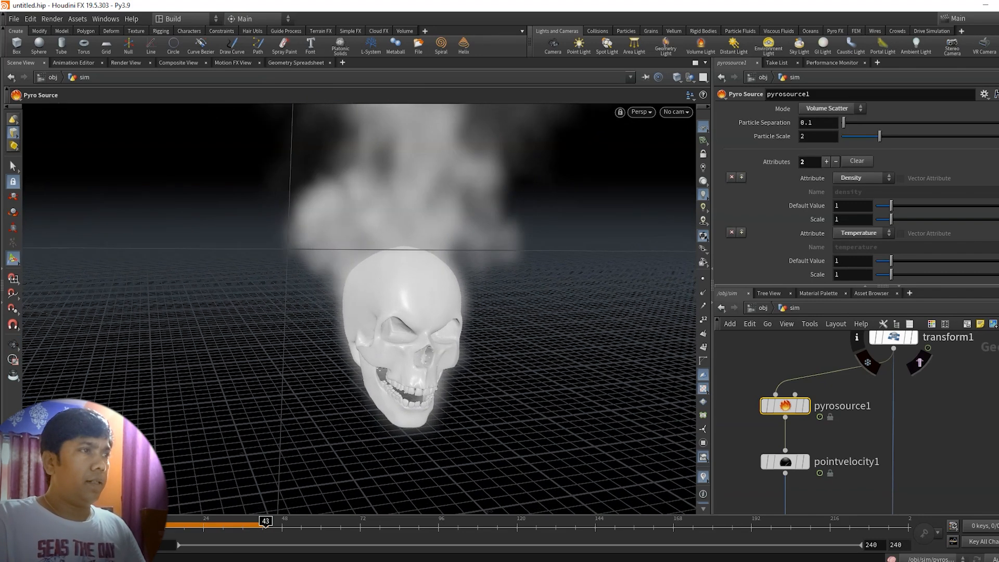
key(ctrl+Up)
key(Up)
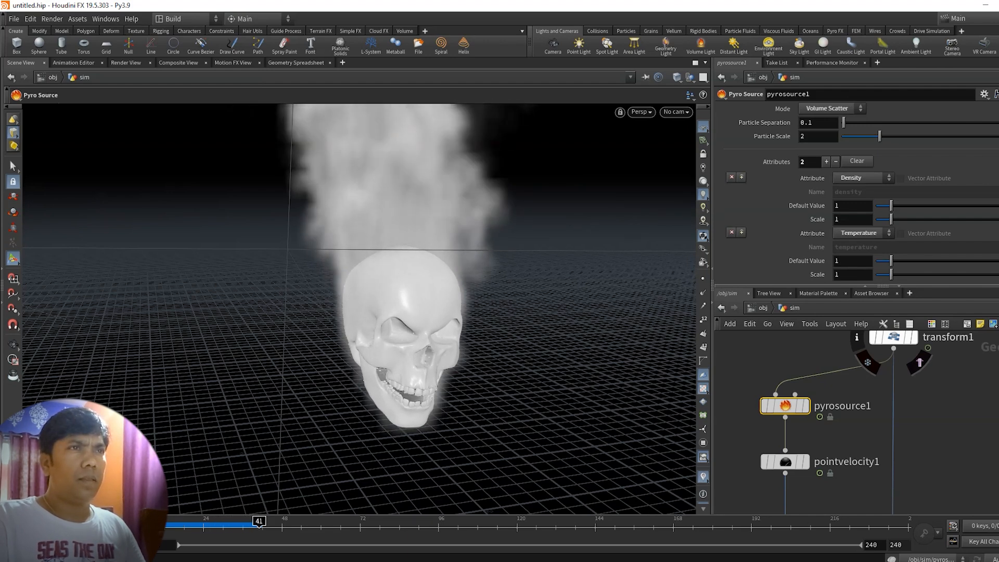
- Set pyrosolver1's Buoyancy to .1 and replay the simulation to check the smoke above the skull
middle_drag(958, 430, 895, 411)
middle_drag(875, 509, 870, 394)
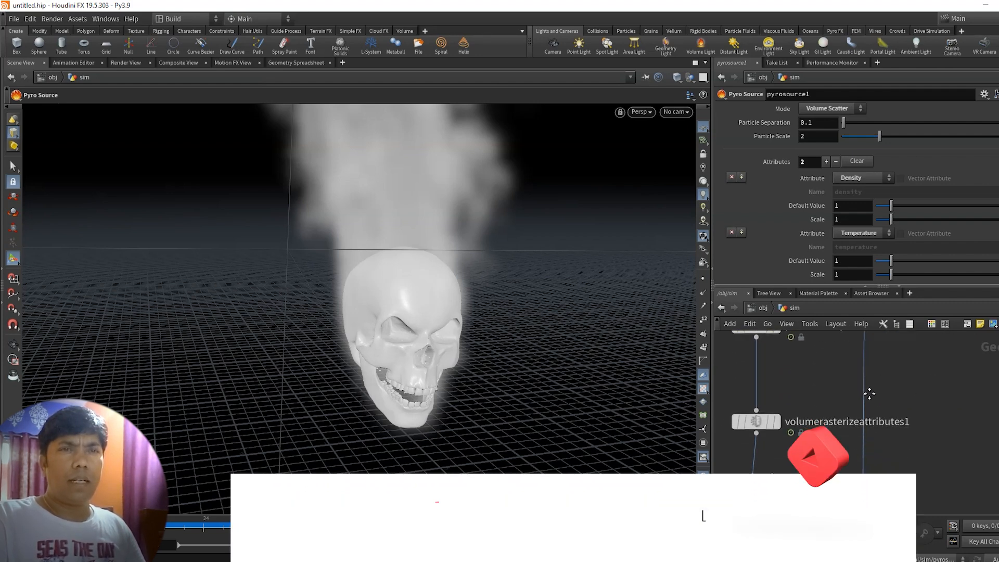
middle_drag(865, 492, 860, 414)
click(761, 412)
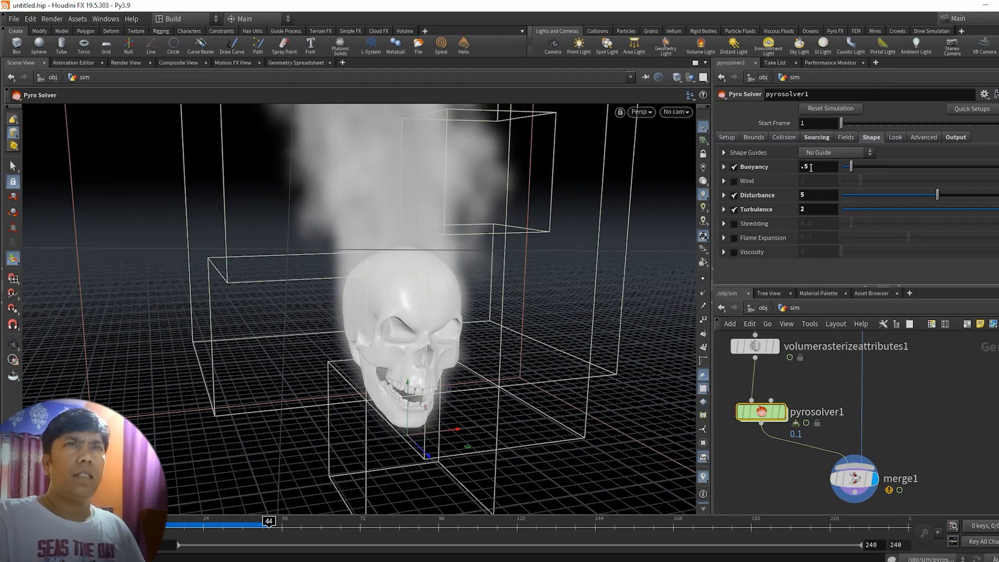
key(Return)
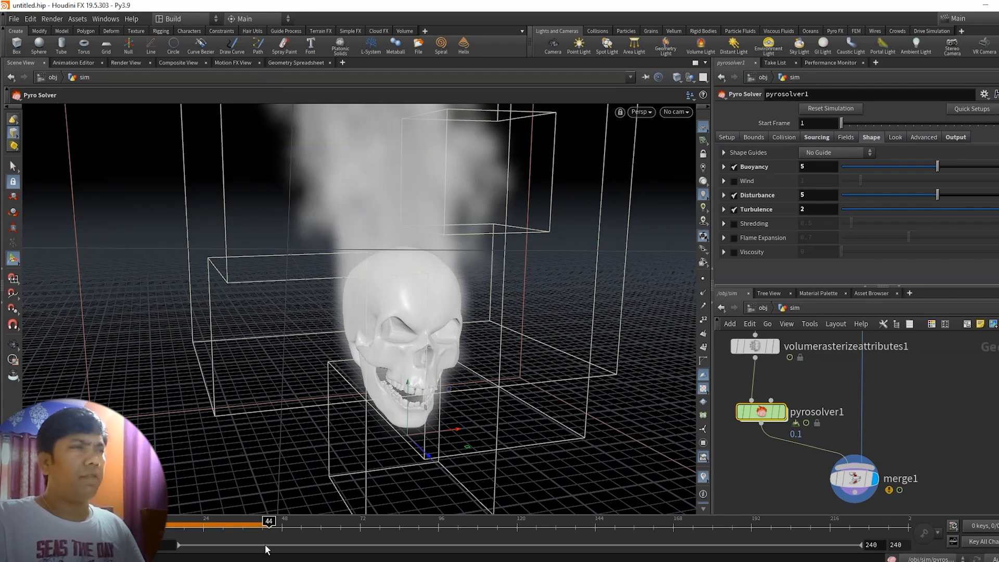
alt+drag(291, 395, 291, 382)
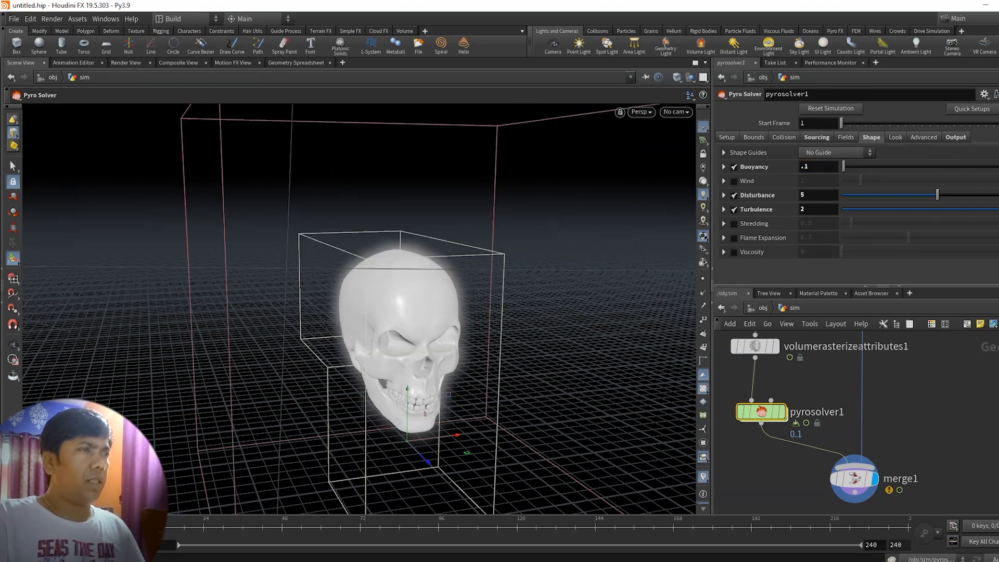
alt+drag(591, 407, 590, 396)
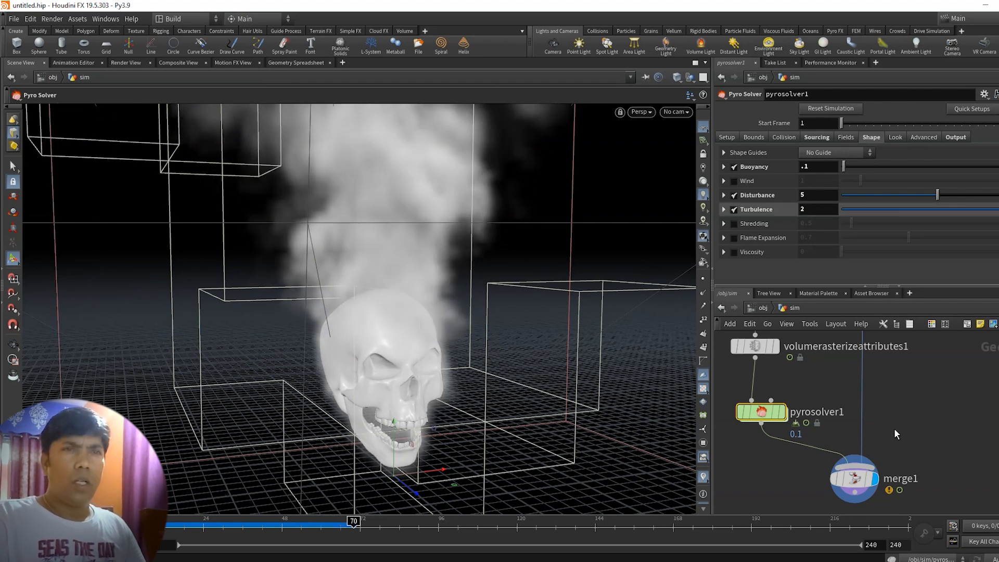
- Return to the object level and replay the simulation from the first frame, inspecting the skull and smoke from another angle
key(u)
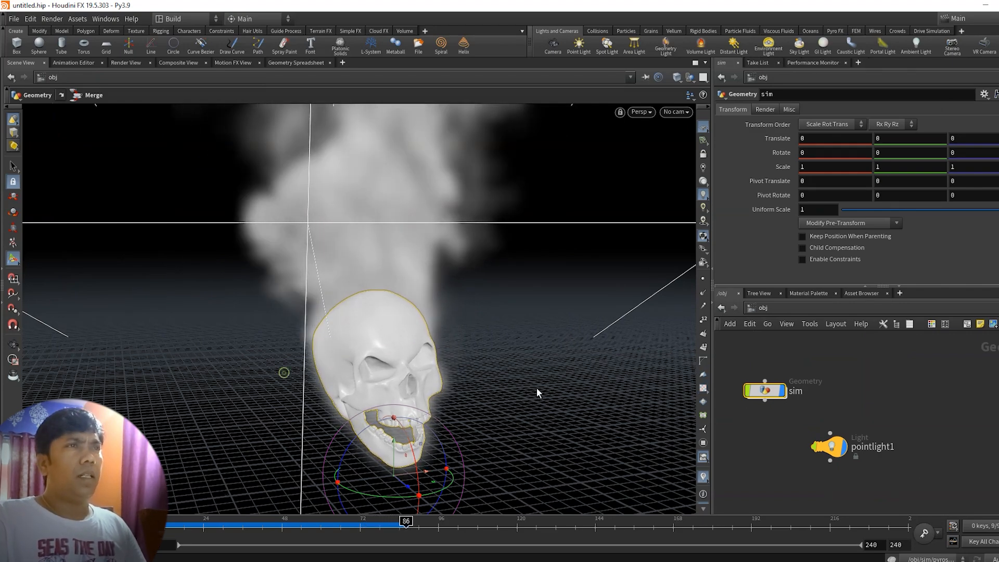
alt+middle_drag(370, 487, 511, 434)
alt+drag(510, 435, 317, 226)
mouse_move(402, 449)
alt+middle_down()
mouse_move(424, 461)
mouse_move(405, 465)
alt+middle_up()
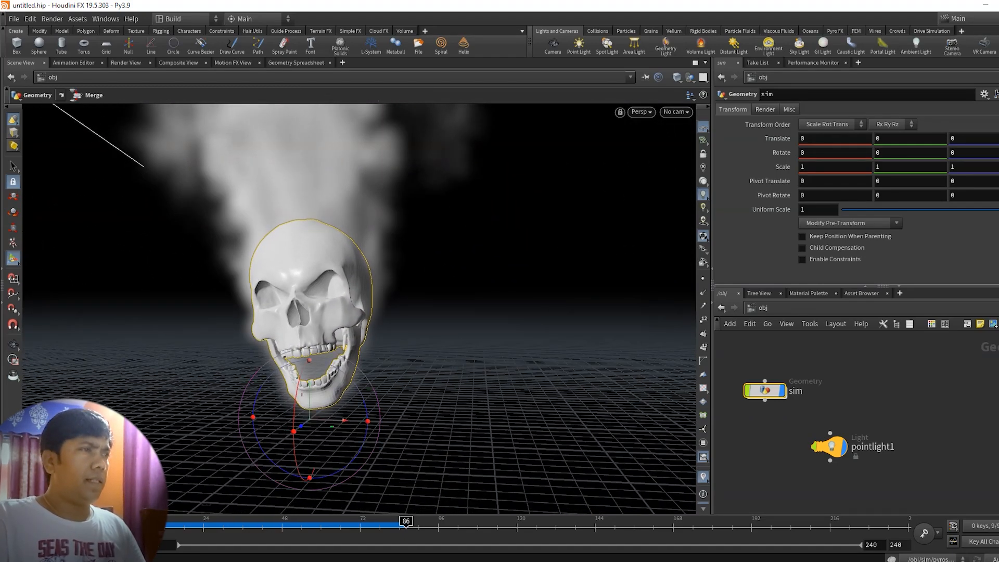
key(ctrl+Up)
key(Up)
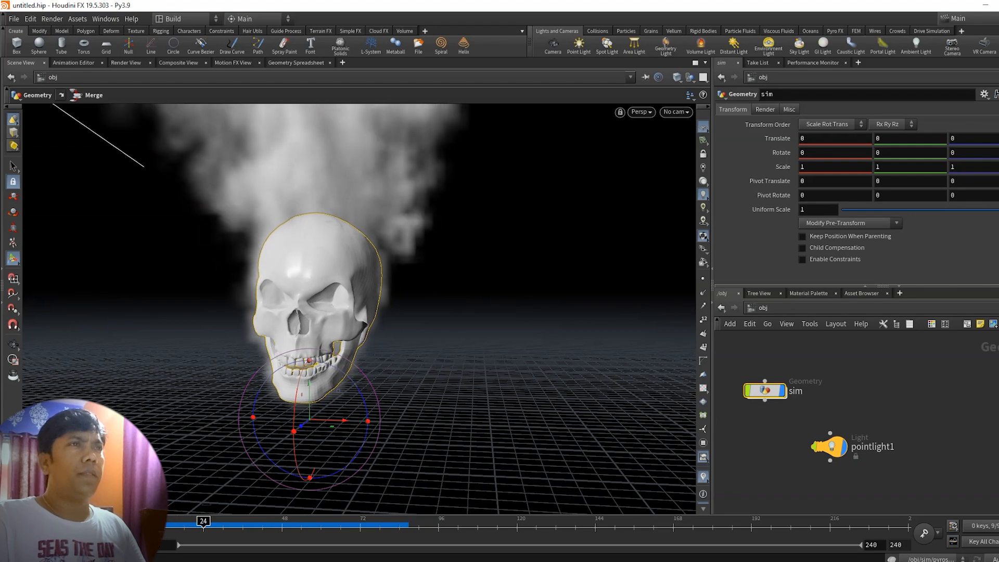
alt+middle_drag(528, 299, 539, 520)
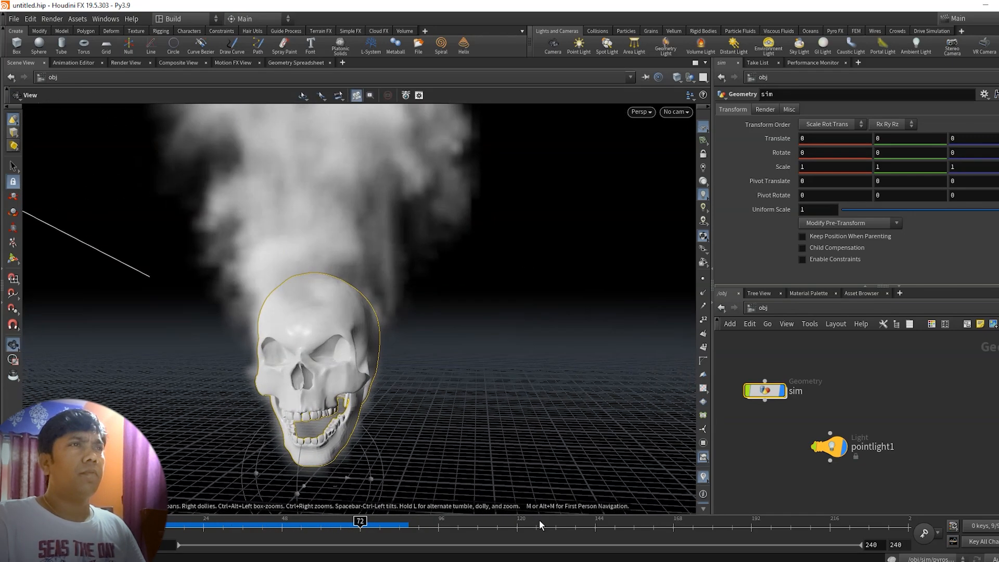